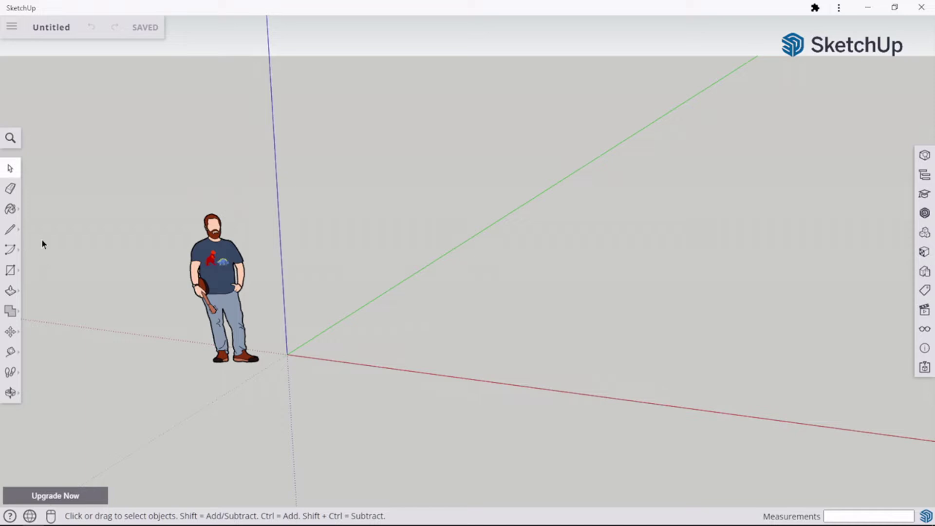
click(10, 228)
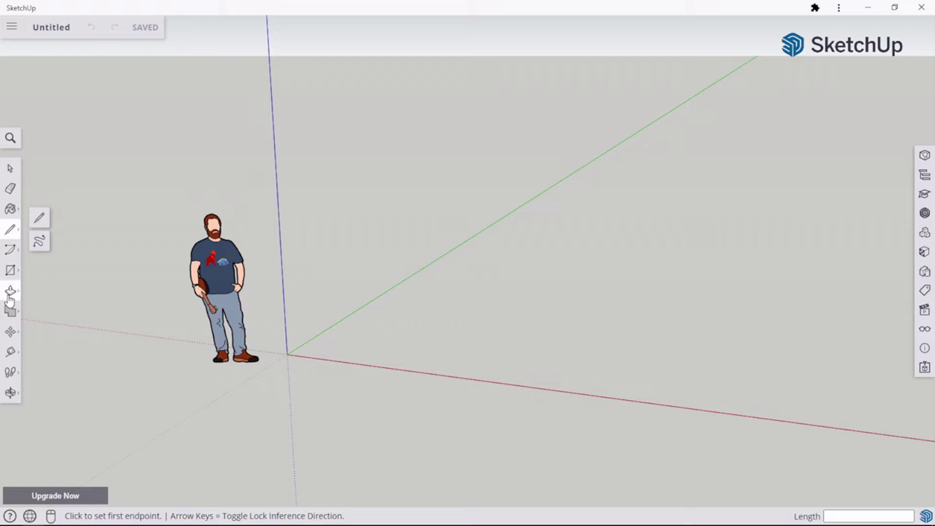
click(10, 249)
click(15, 272)
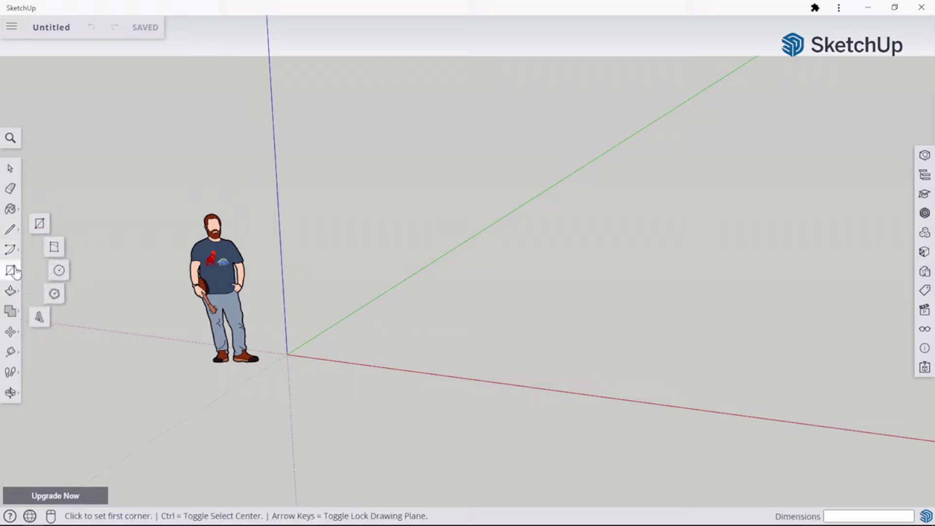
click(10, 291)
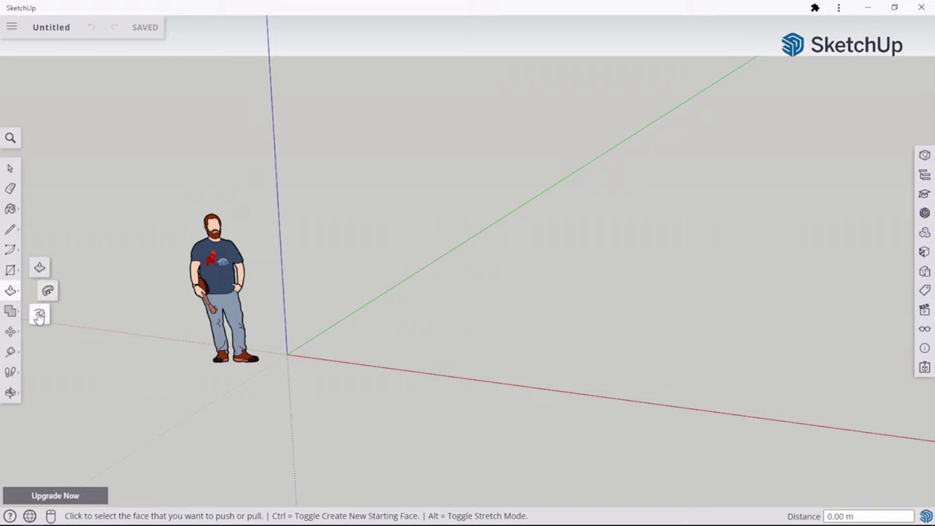
click(18, 333)
mouse_move(18, 333)
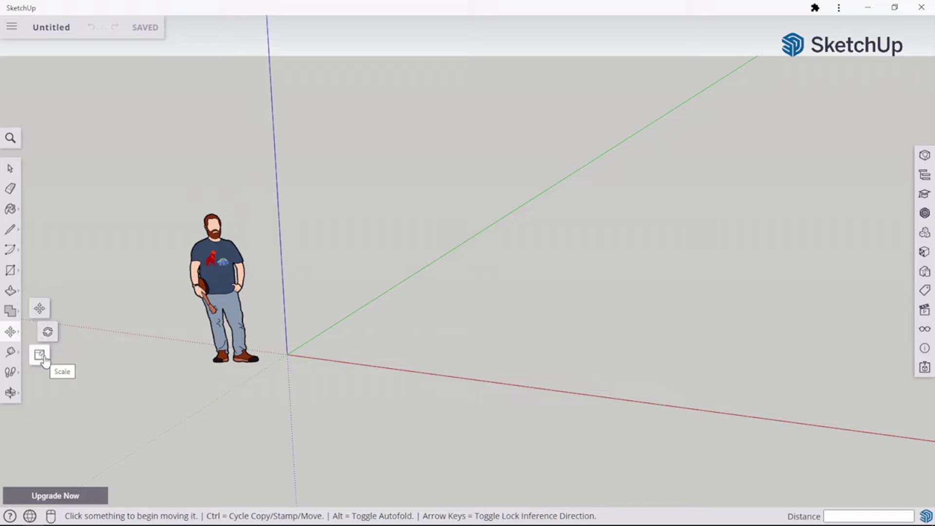
click(15, 171)
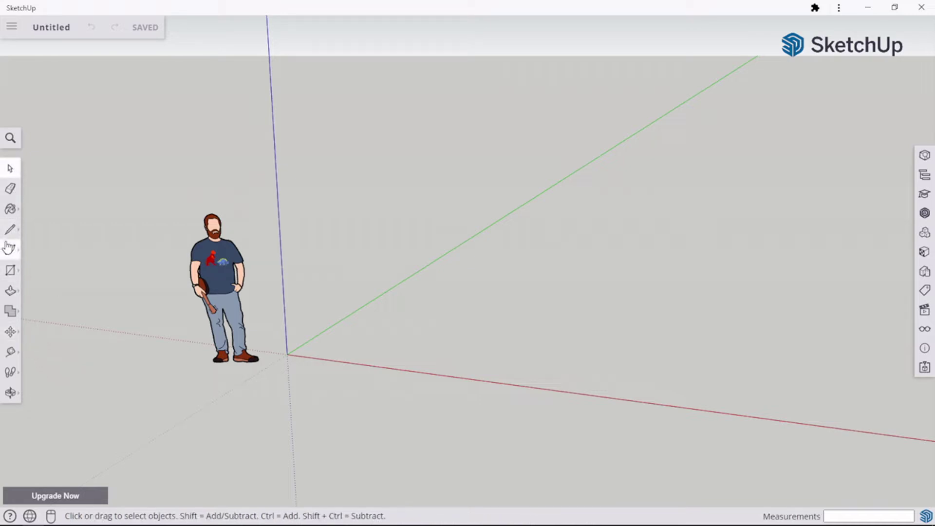
Draw an upright rectangle 1.6 m wide and 1.3 m high, locked perpendicular to the green axis, beside the standing figure
click(11, 270)
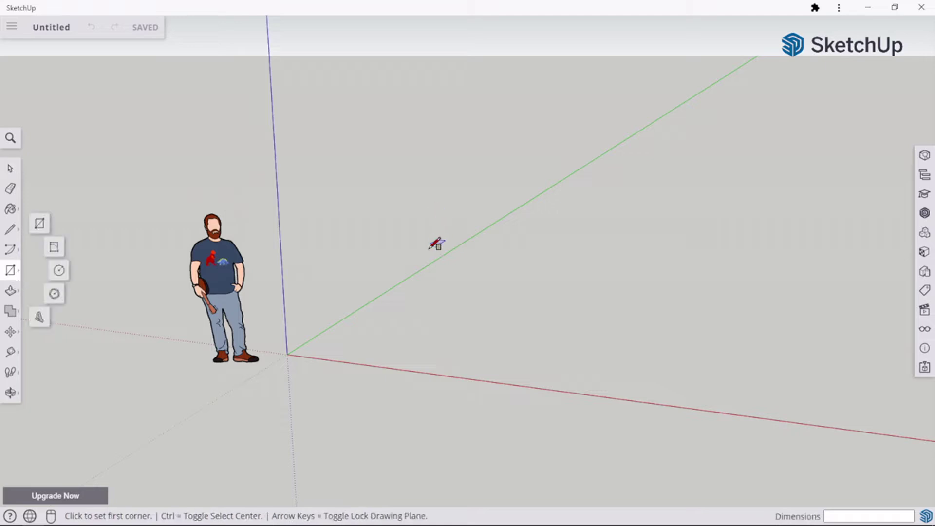
click(41, 223)
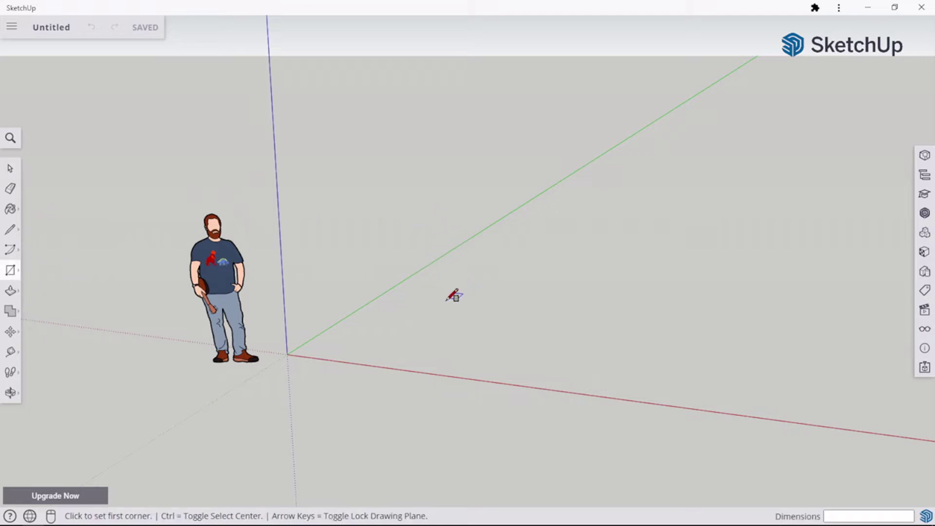
scroll(439, 297, up, 2)
scroll(439, 298, down, 1)
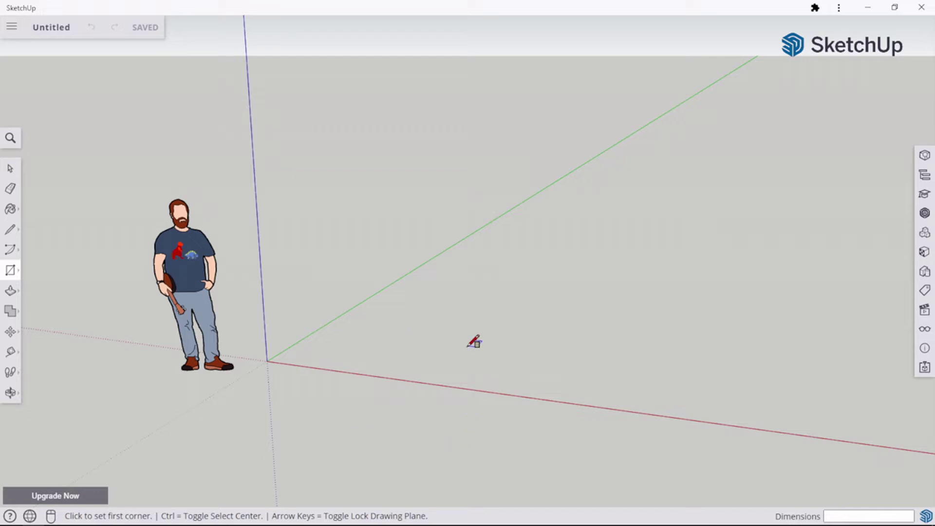
key(Left)
click(413, 309)
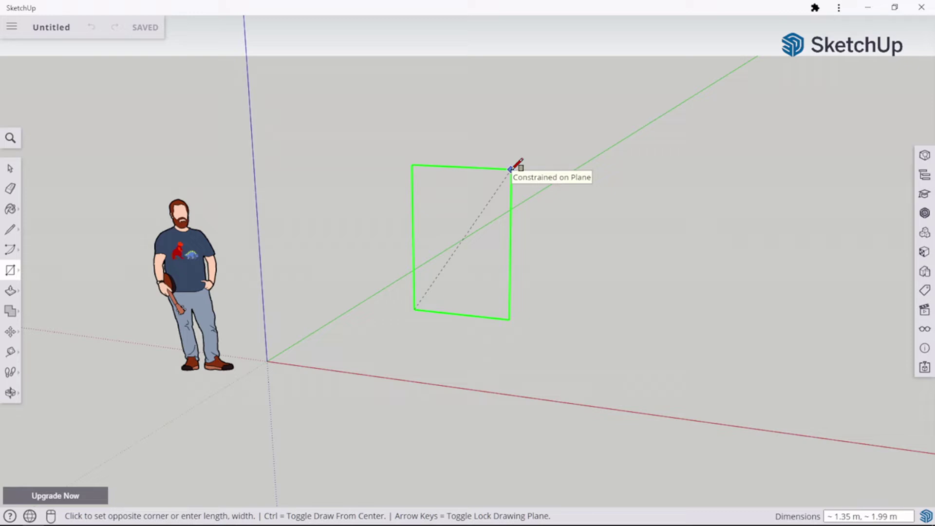
text(1.6)
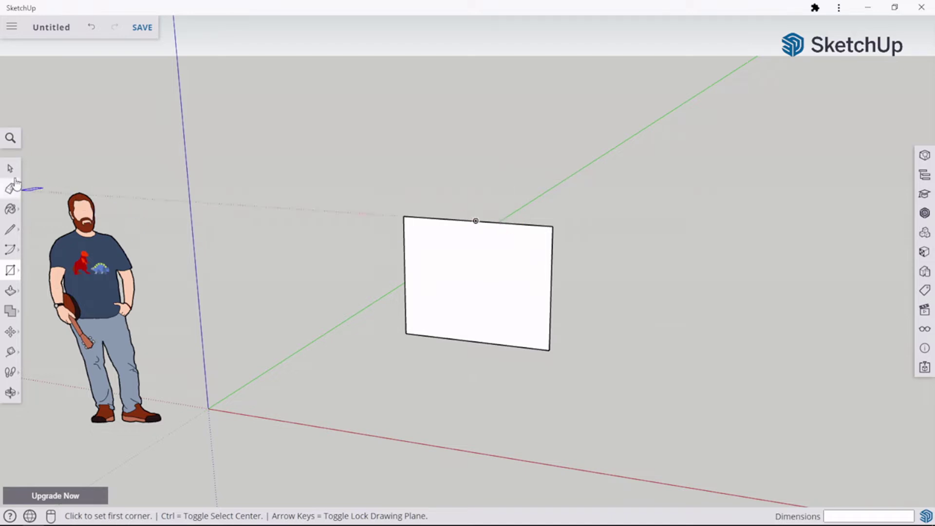
Split the rectangle into two halves with a vertical line from the top edge's midpoint to the bottom edge
click(10, 230)
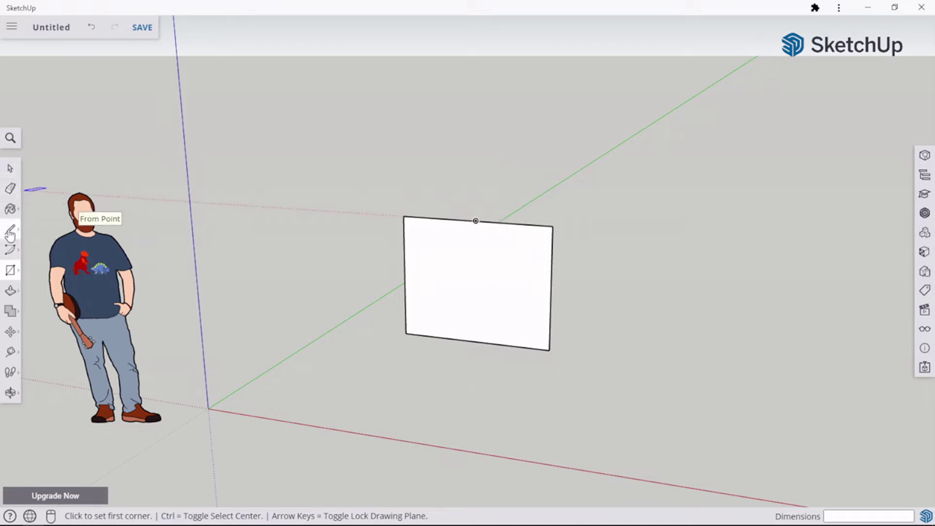
click(475, 221)
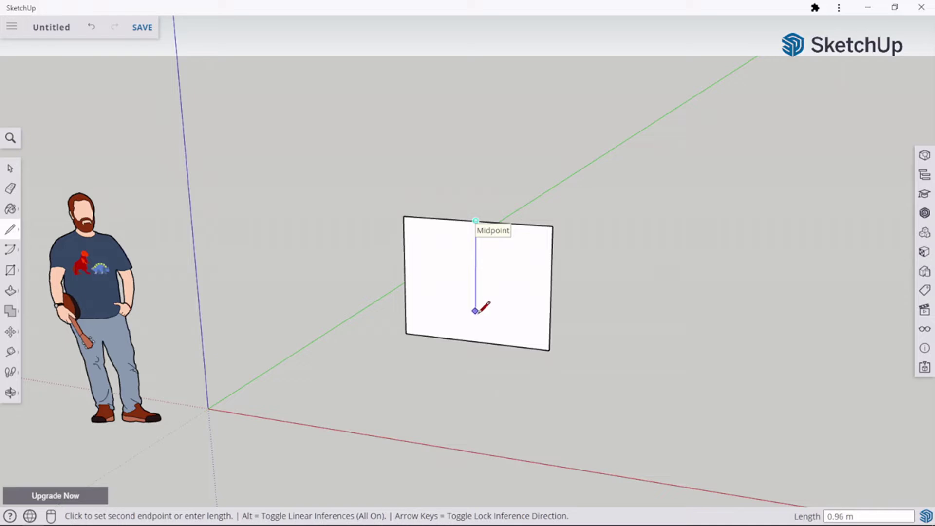
click(475, 341)
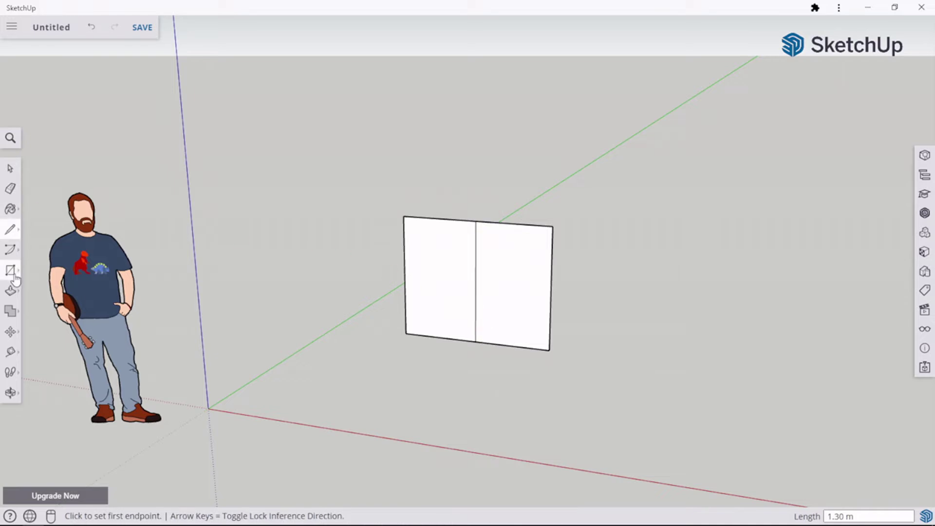
Offset the outlines of both halves of the rectangle inward by 0.05 m
scroll(465, 273, up, 3)
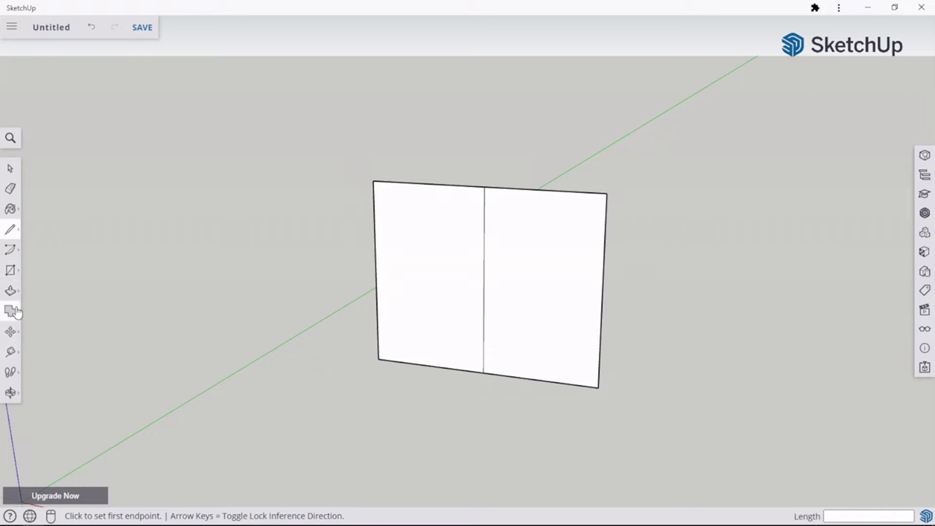
click(16, 293)
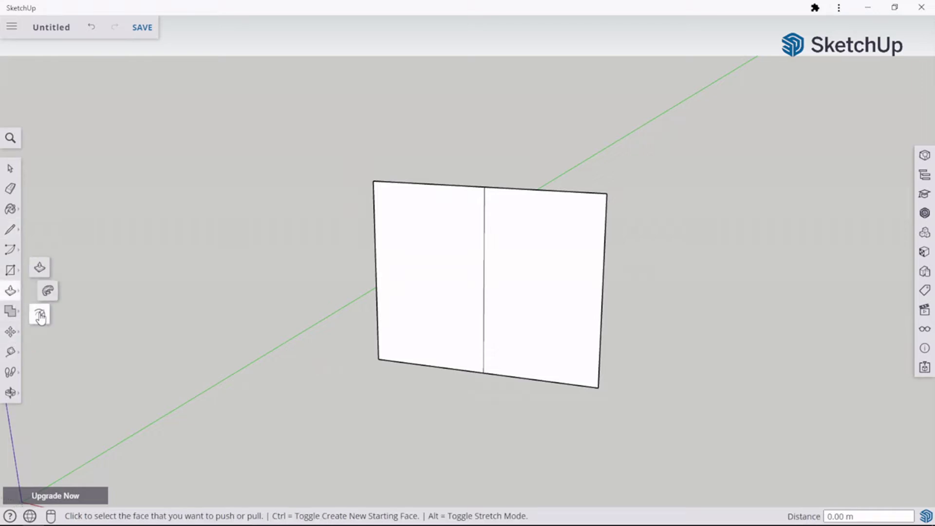
click(40, 316)
click(376, 266)
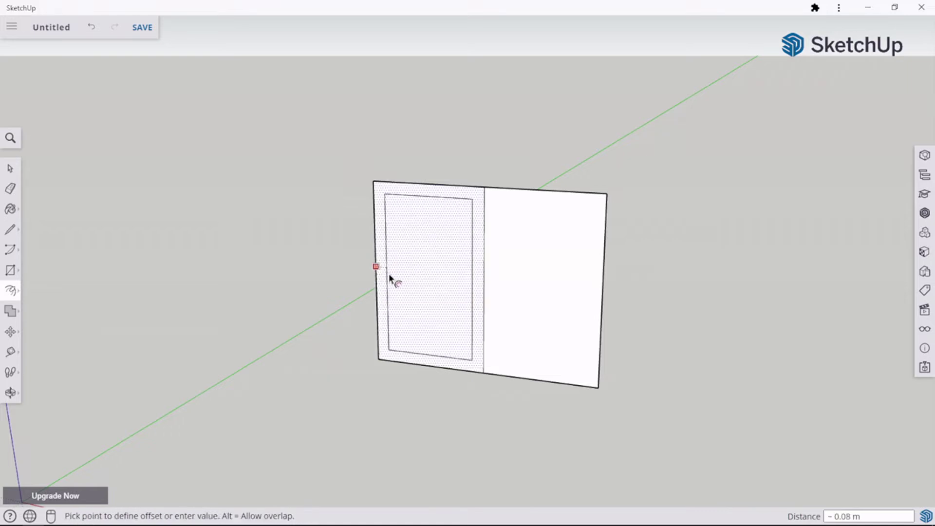
text(0.05)
key(Return)
click(602, 272)
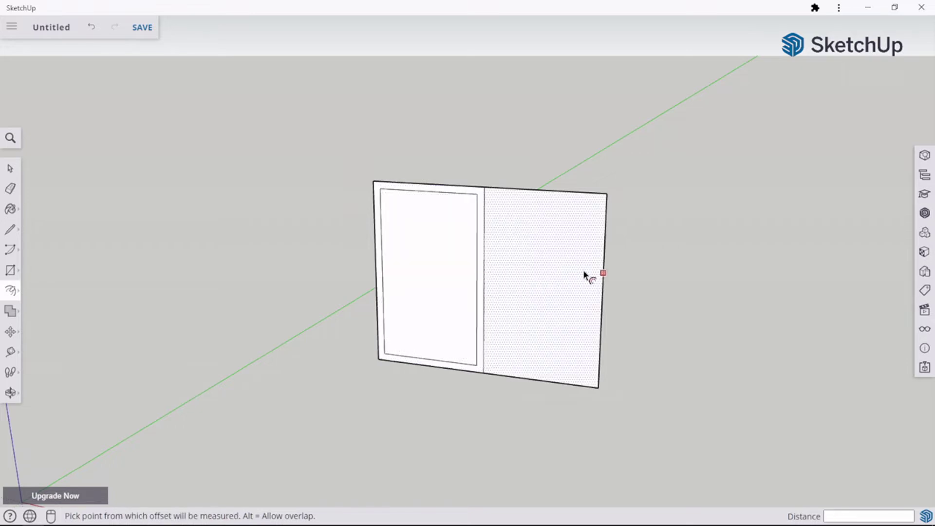
text(0.05)
key(Return)
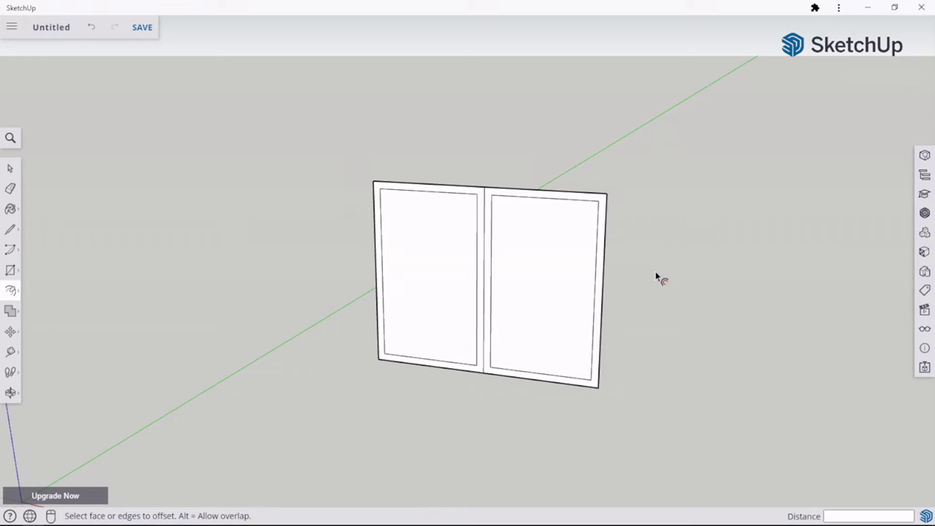
Set the model's length unit format to centimetres
click(9, 168)
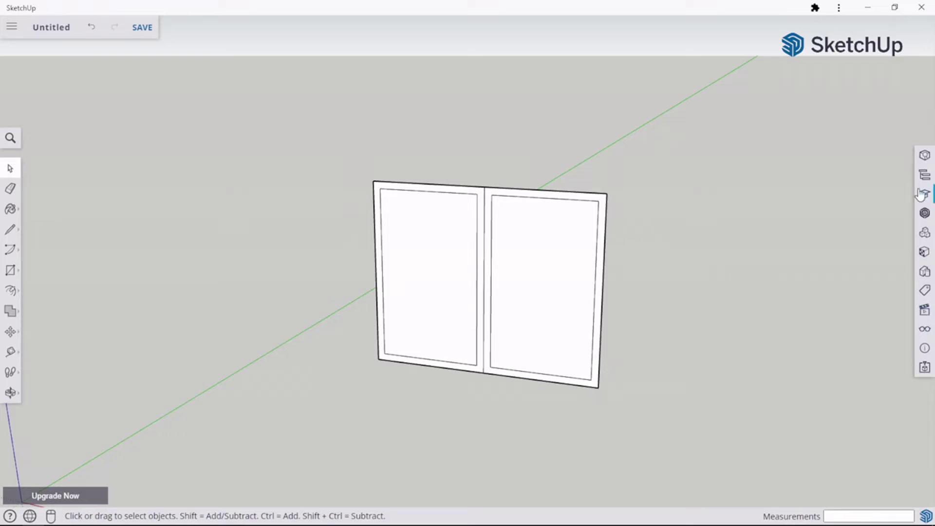
click(924, 332)
scroll(842, 278, down, 3)
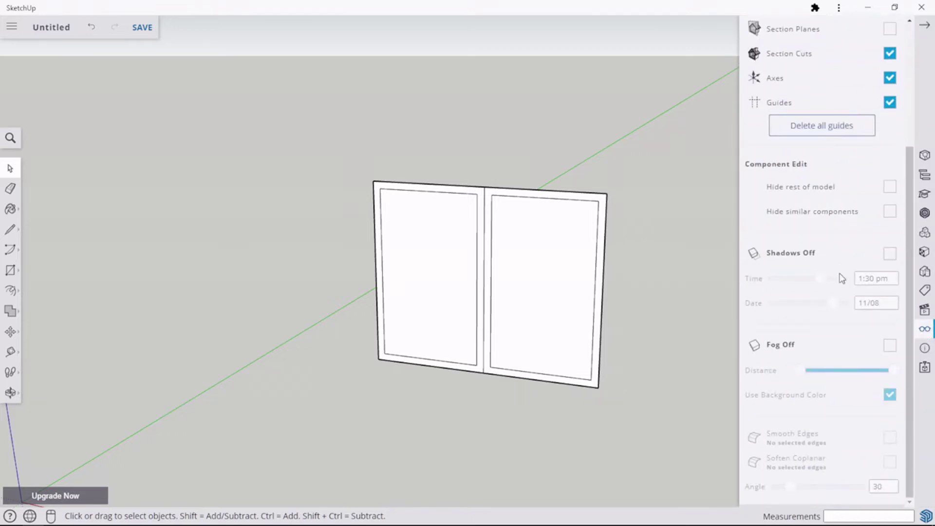
scroll(841, 279, up, 3)
scroll(837, 299, down, 3)
click(925, 348)
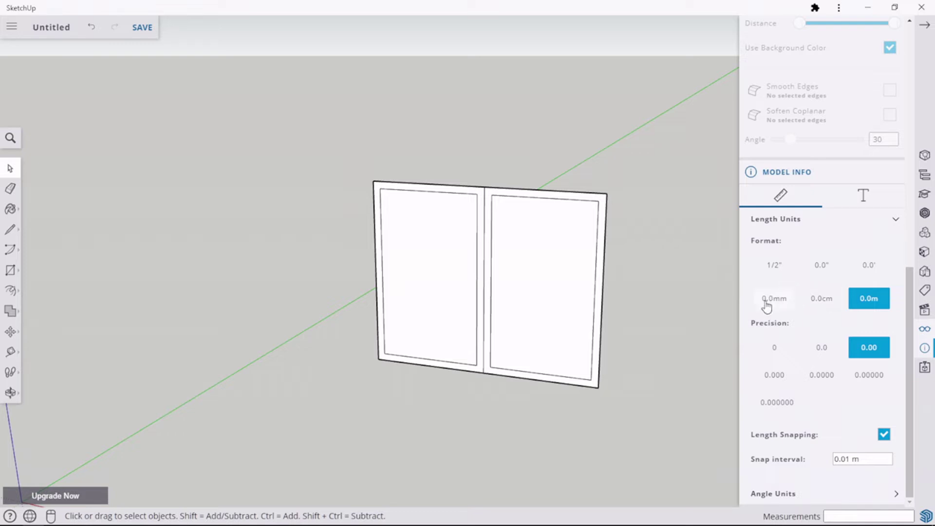
click(822, 301)
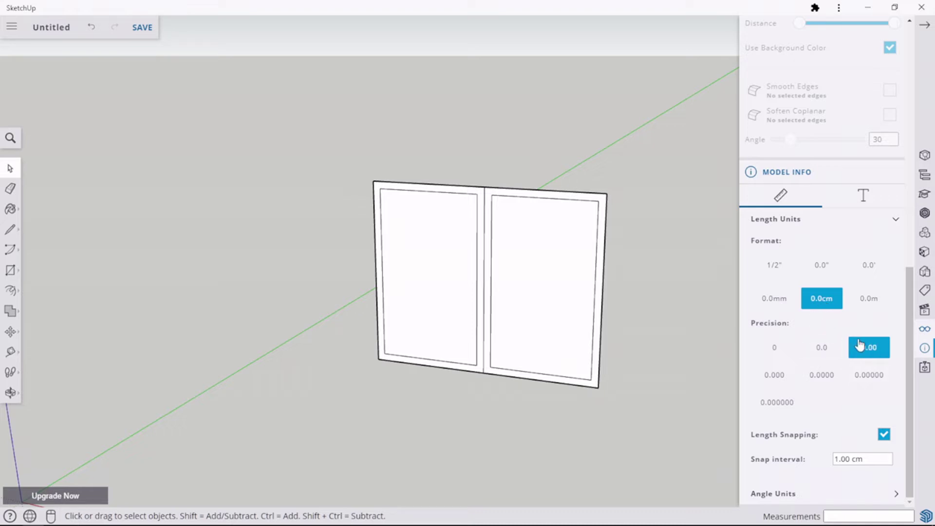
click(926, 27)
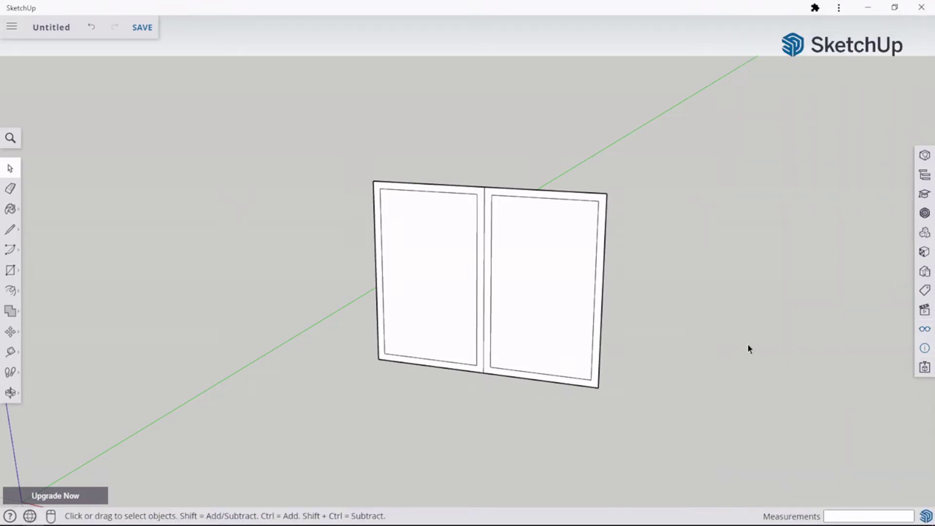
Move the left pane's inner vertical edge 2.5 cm along the red axis toward the centre line
scroll(498, 240, up, 3)
scroll(498, 235, down, 1)
scroll(498, 235, up, 3)
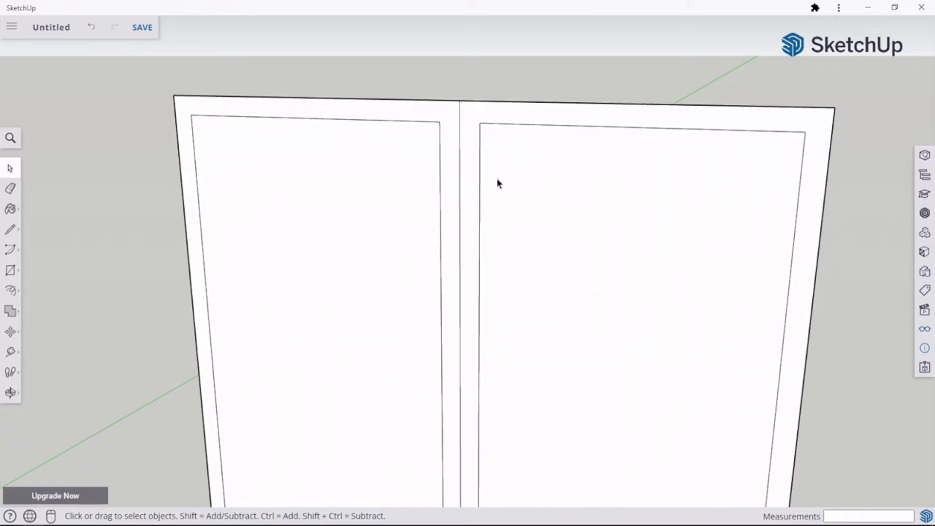
scroll(490, 174, up, 2)
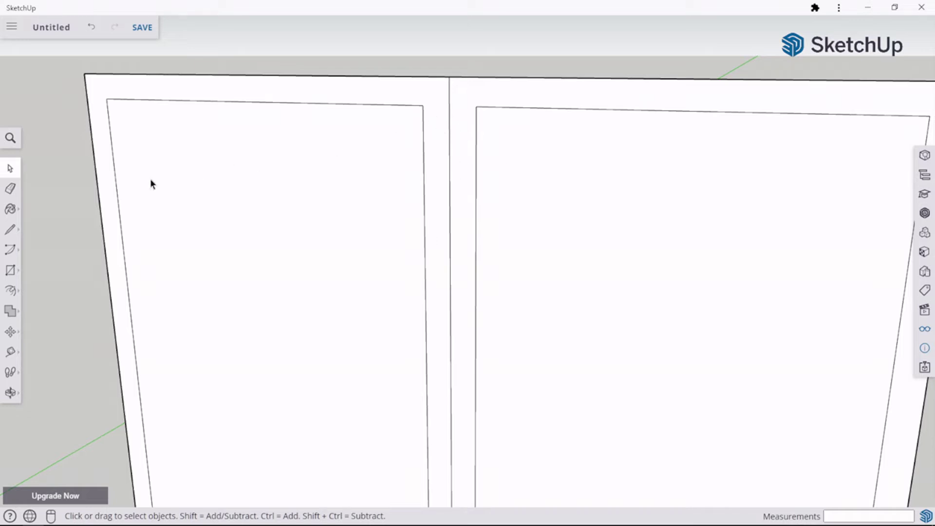
click(423, 175)
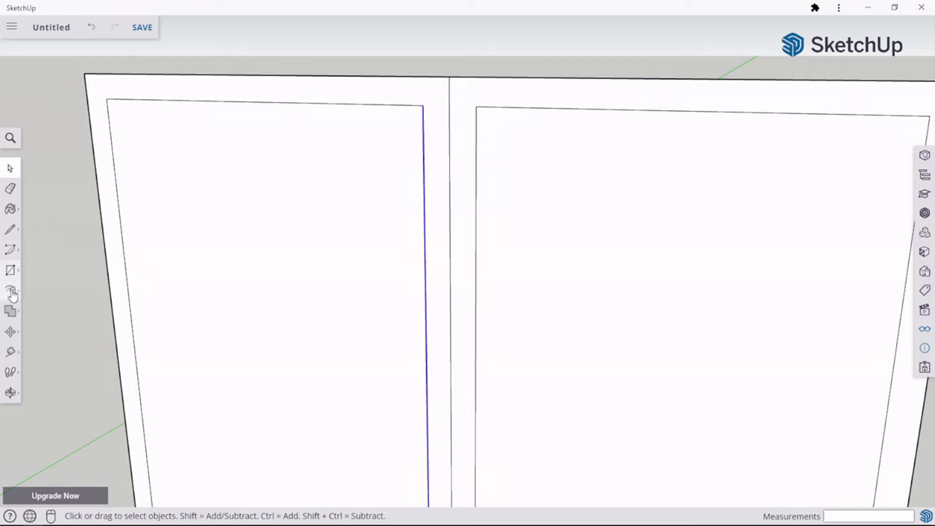
click(9, 332)
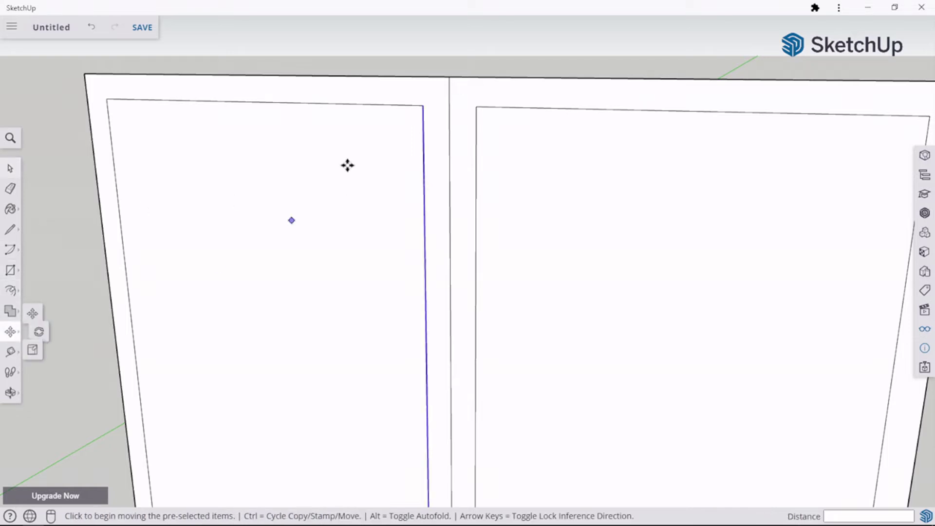
click(422, 106)
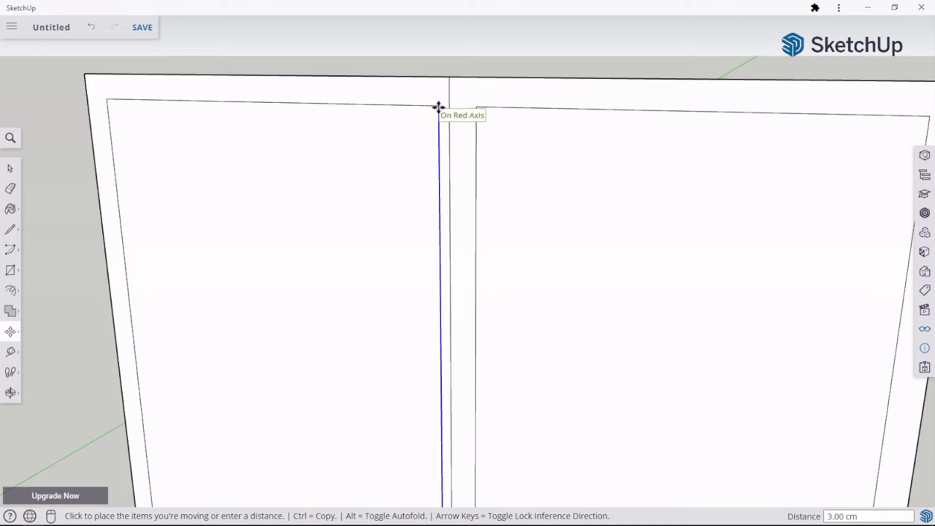
text(2.5)
key(Return)
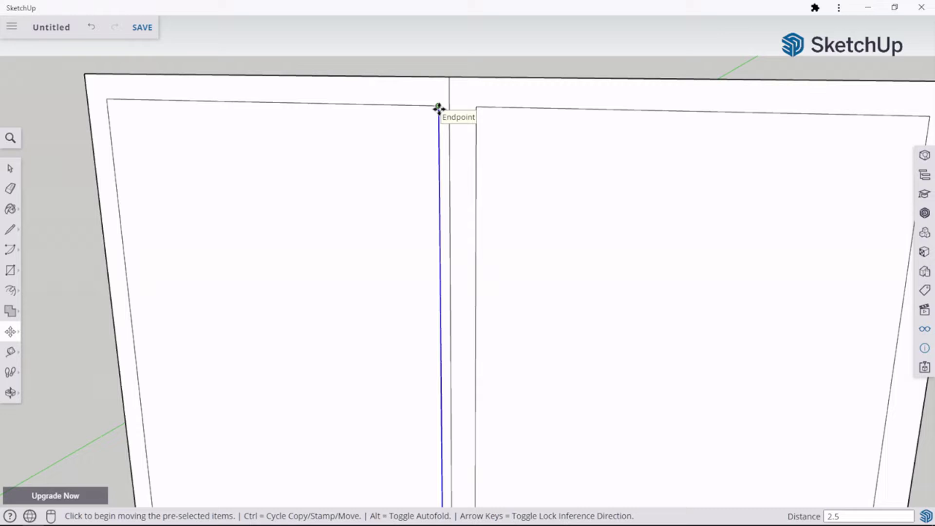
Move the right pane's inner vertical edge 2.5 cm along the red axis toward the centre line
click(11, 169)
click(475, 156)
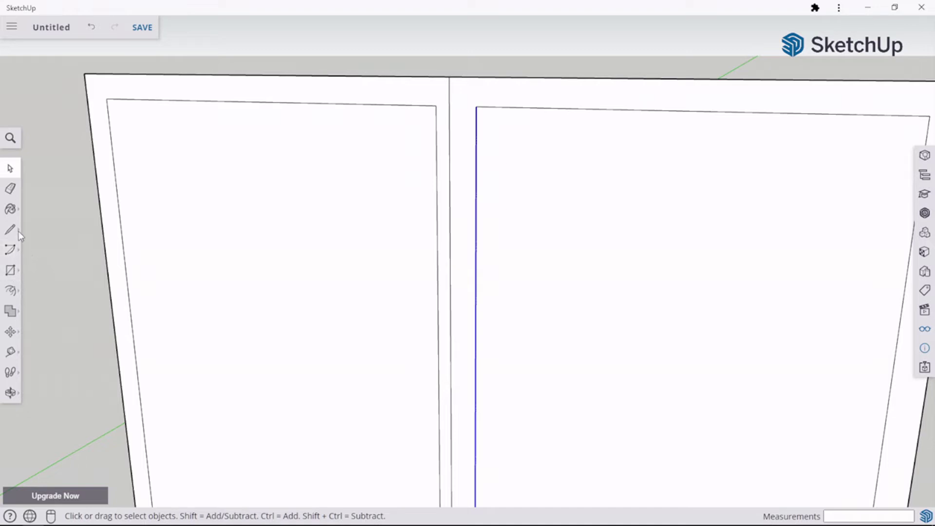
click(10, 331)
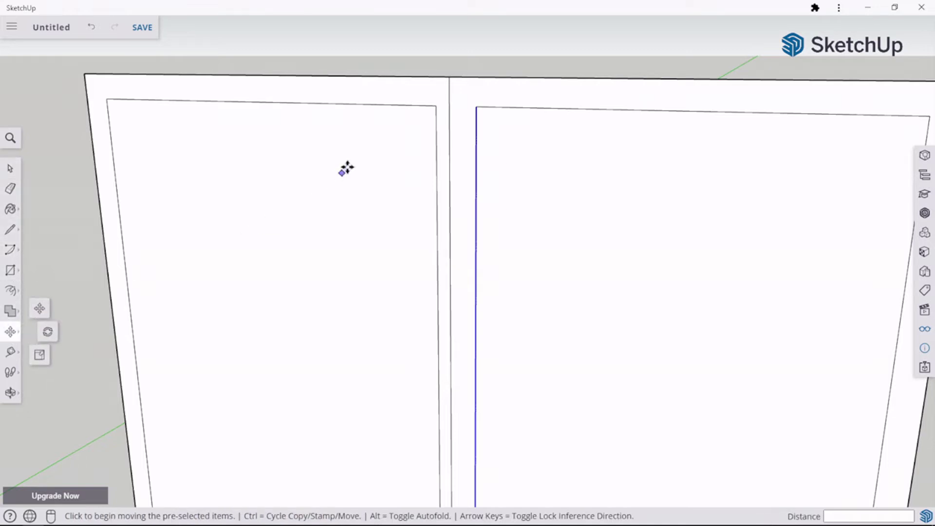
click(475, 107)
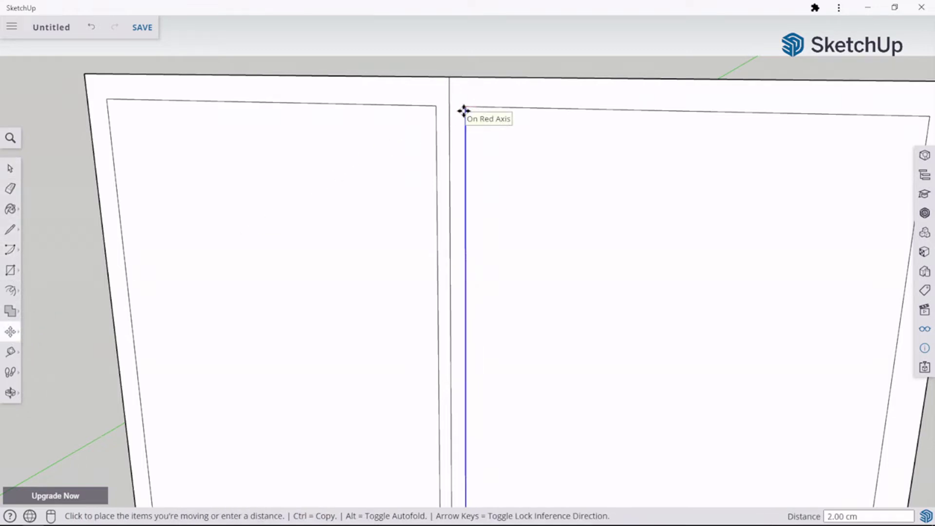
text(2.5)
key(Return)
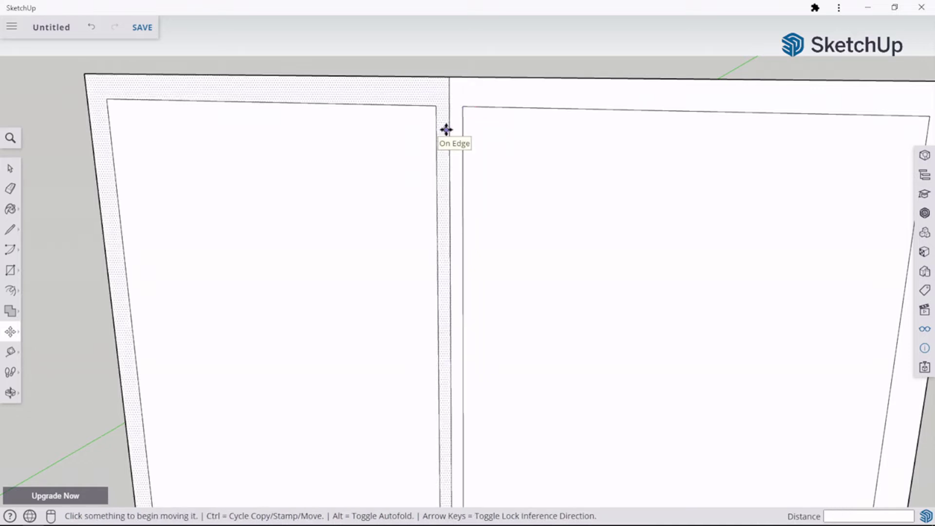
Delete the vertical centre line between the two panes
click(10, 168)
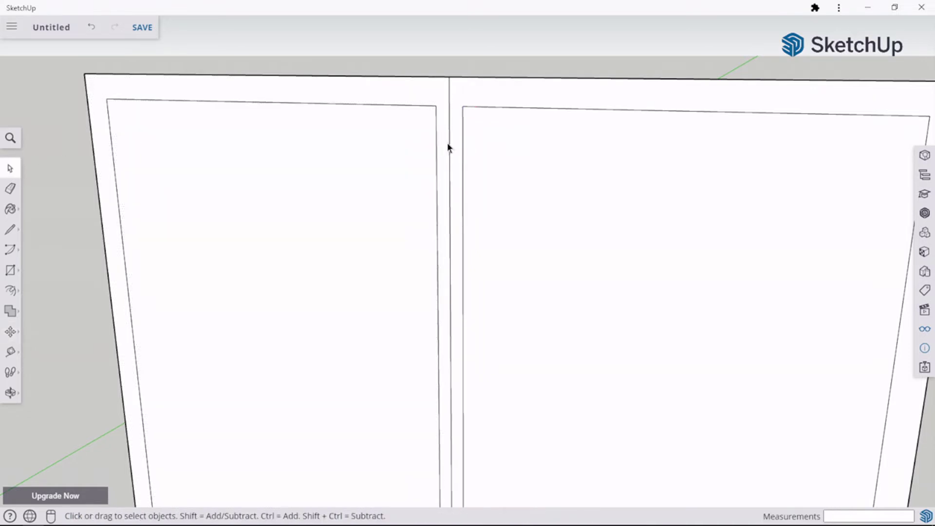
click(449, 146)
key(Delete)
scroll(450, 147, down, 4)
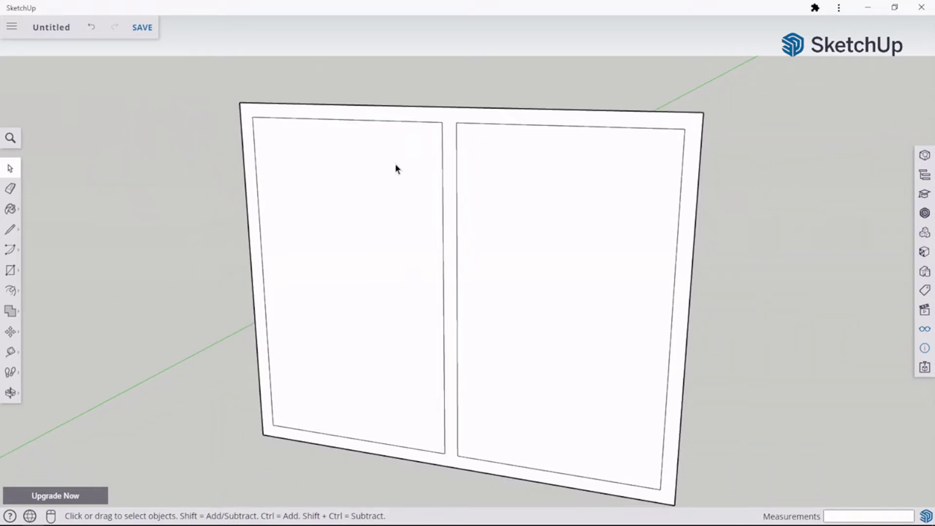
Delete the faces inside both pane openings so only the frame face is left
click(386, 203)
shift+click(553, 217)
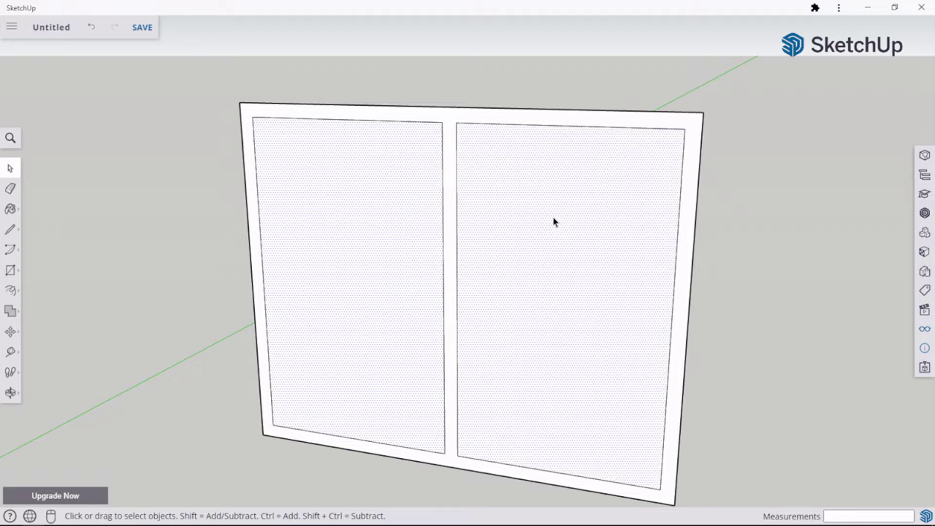
key(Delete)
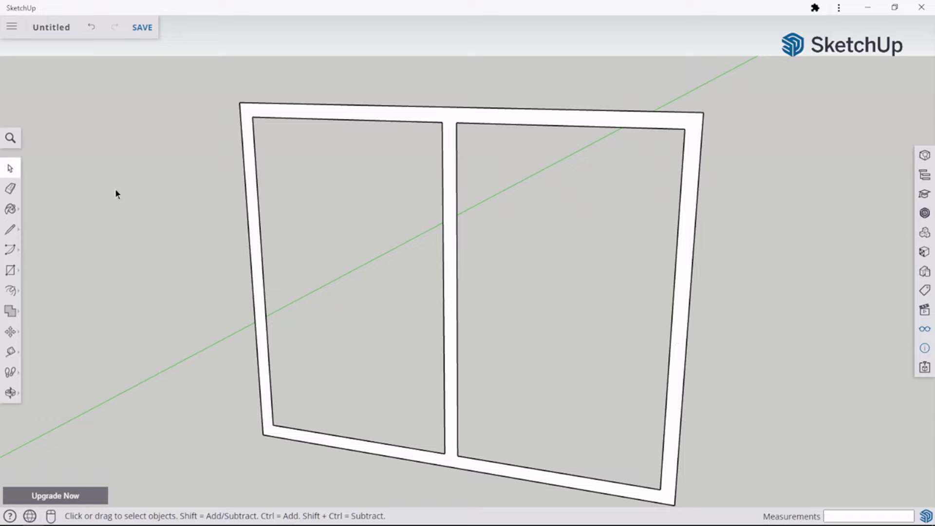
Extrude the window frame face 15 cm with Push/Pull
click(12, 293)
click(44, 275)
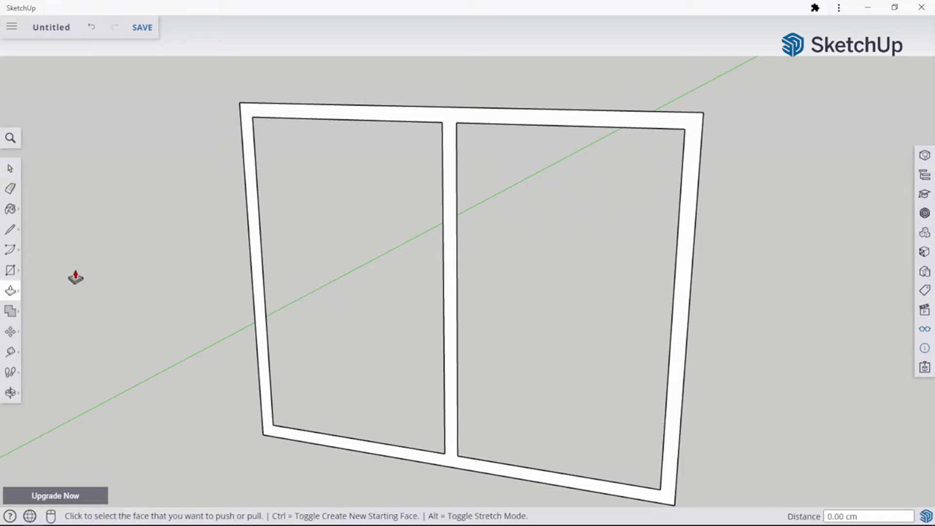
click(250, 271)
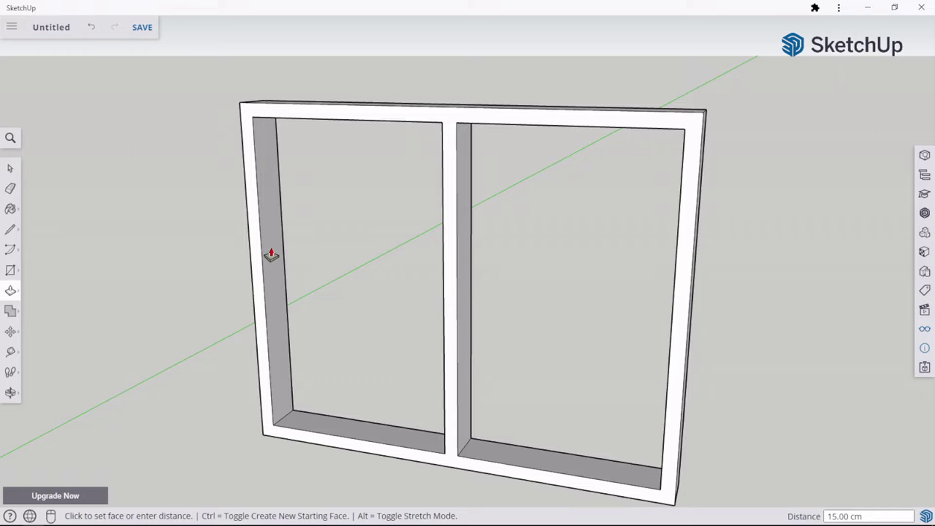
text(15)
key(Return)
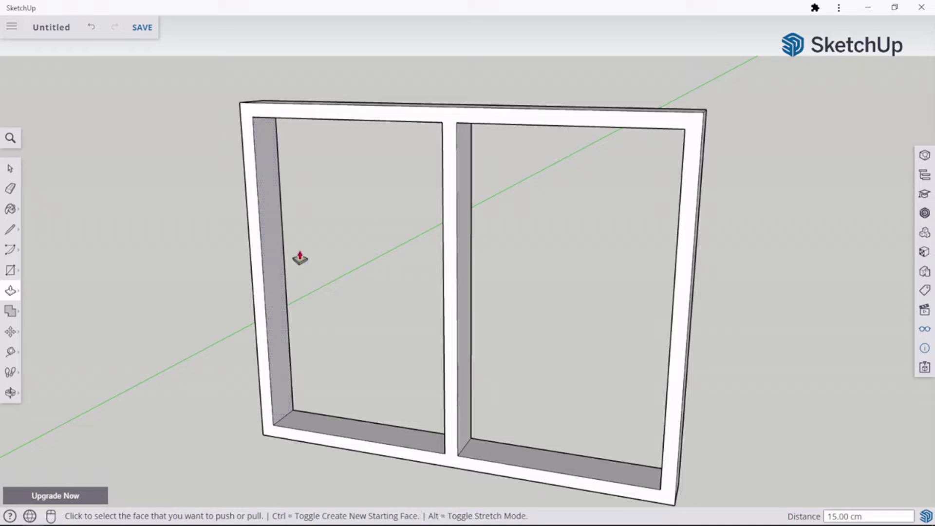
Select all connected geometry of the extruded frame and make it a group
scroll(21, 196, down, 2)
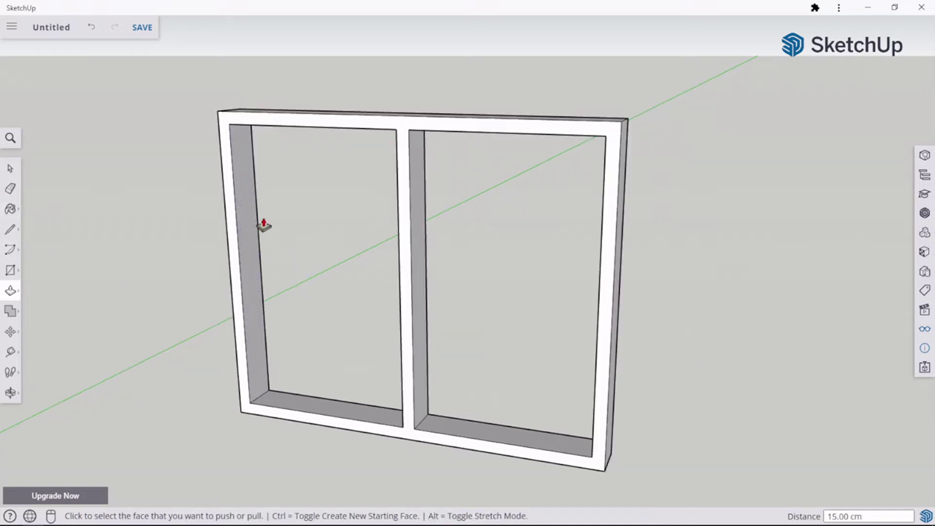
middle_drag(313, 235, 327, 267)
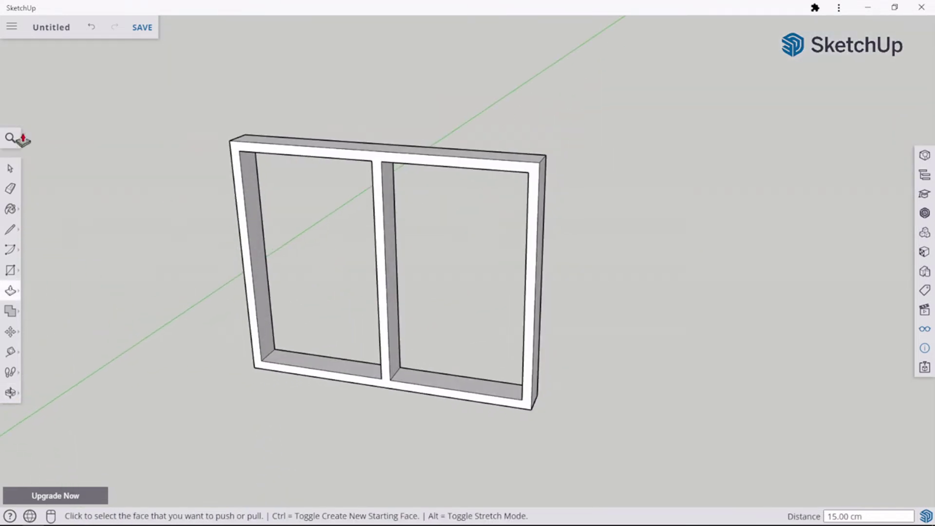
click(11, 168)
drag(171, 95, 135, 138)
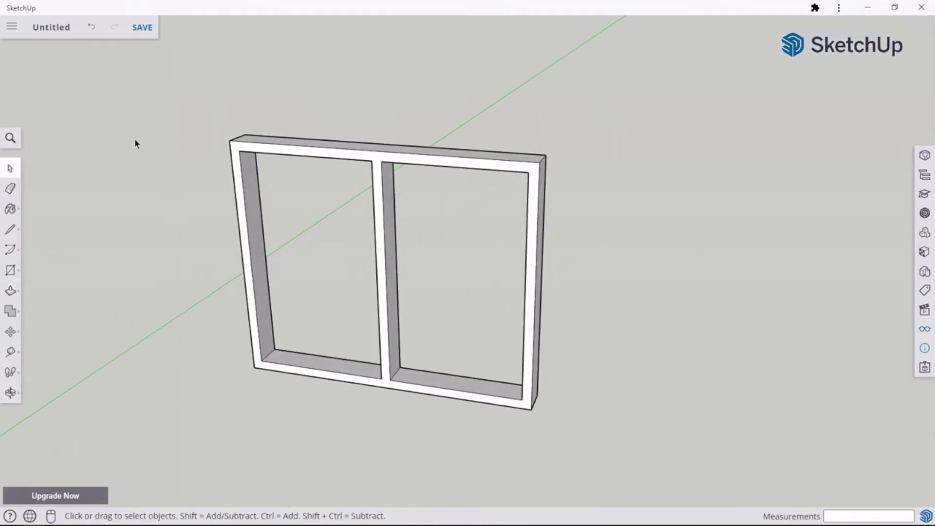
triple_click(238, 149)
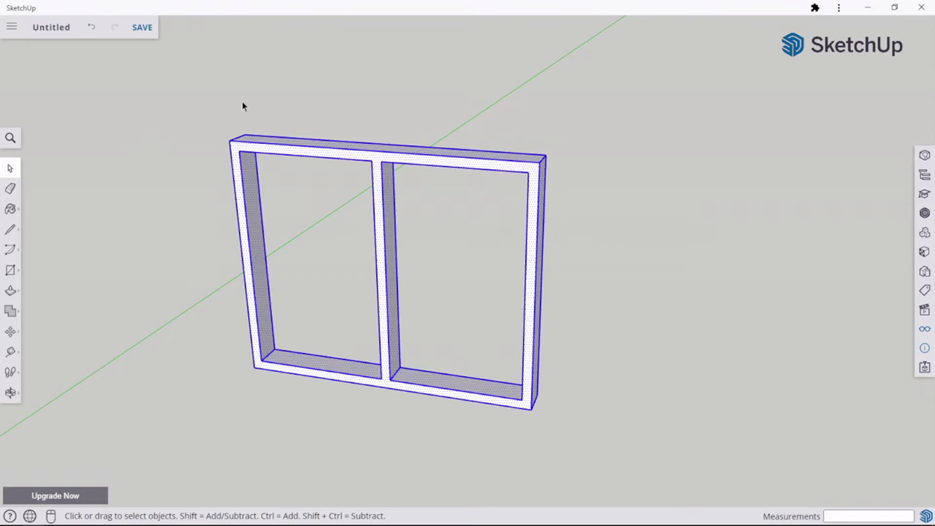
right_click(333, 157)
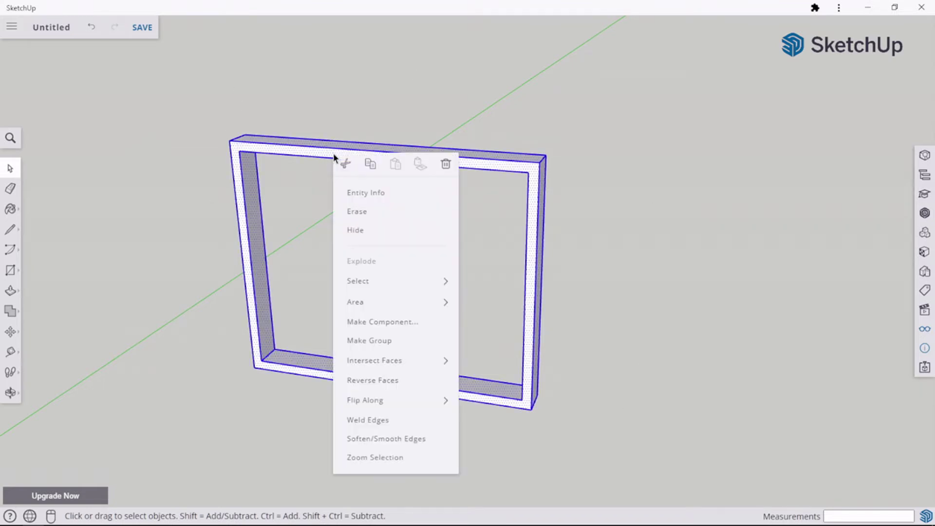
click(364, 342)
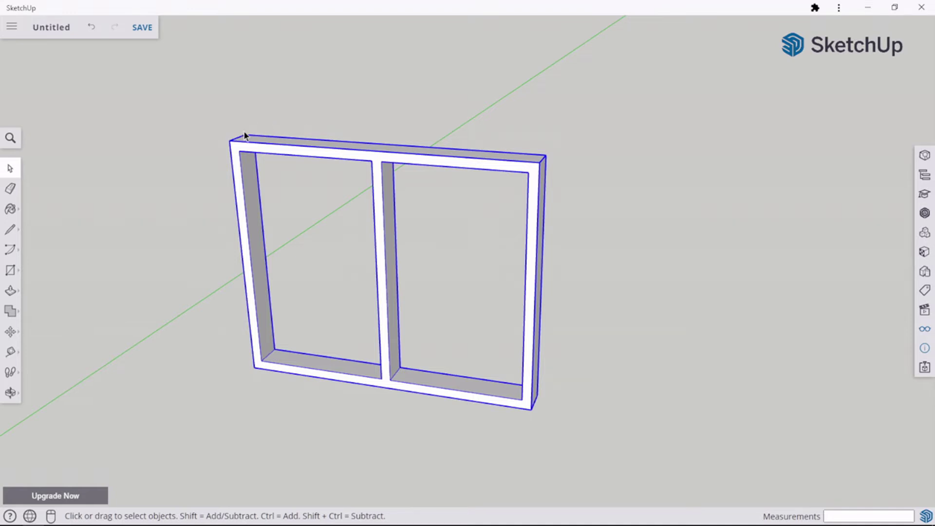
key(o)
drag(332, 183, 324, 235)
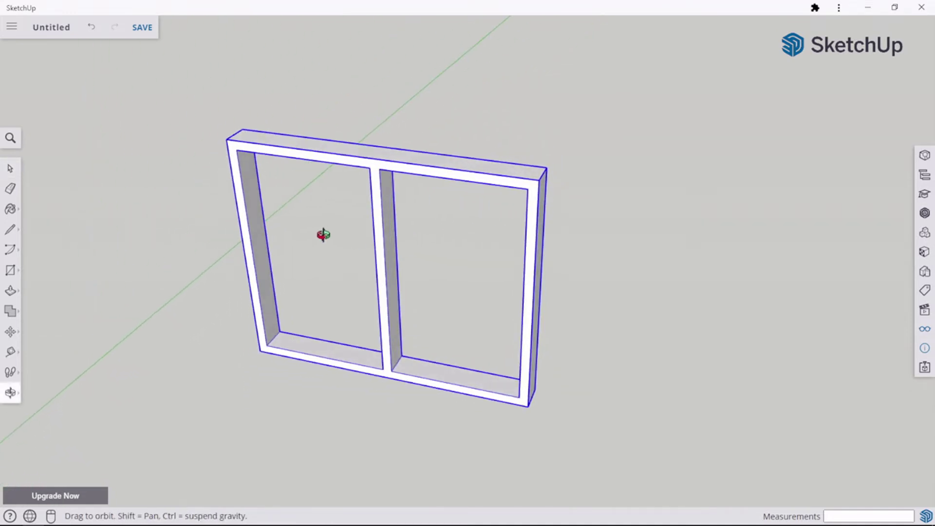
key(space)
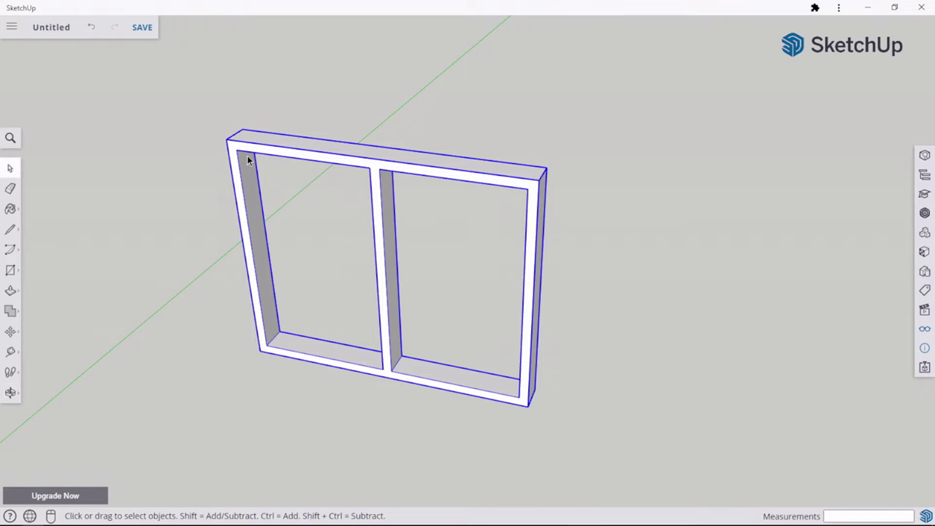
scroll(261, 188, up, 2)
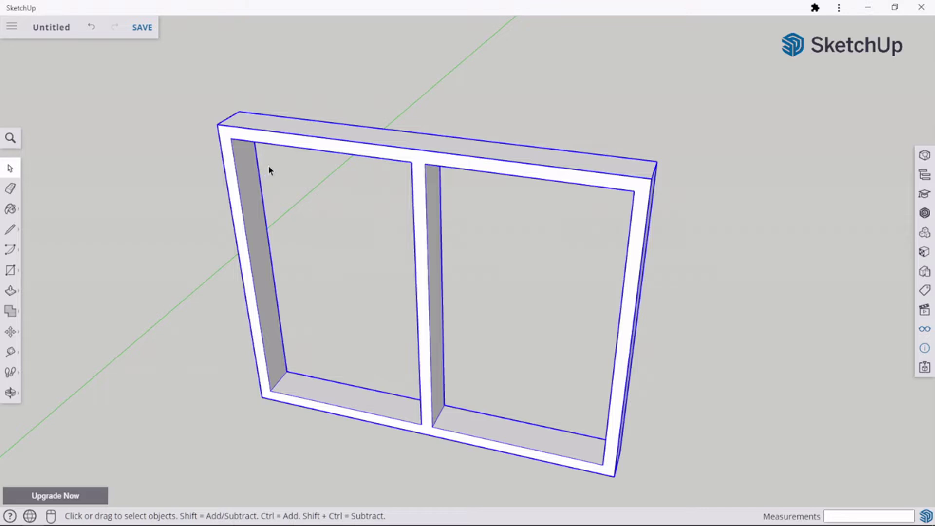
key(o)
drag(348, 308, 353, 262)
key(space)
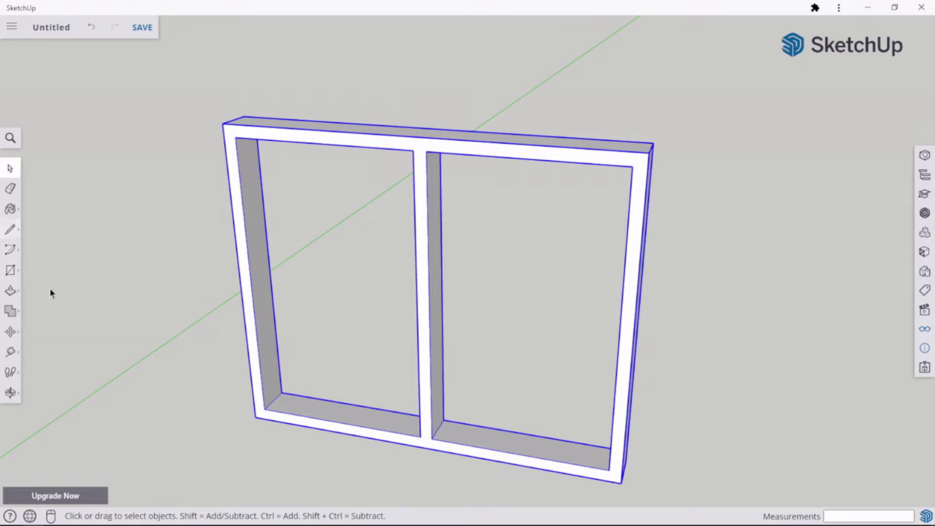
Draw a glass rectangle across the left opening, between the depth midpoints of its lower-left and upper-right inner corners
click(12, 229)
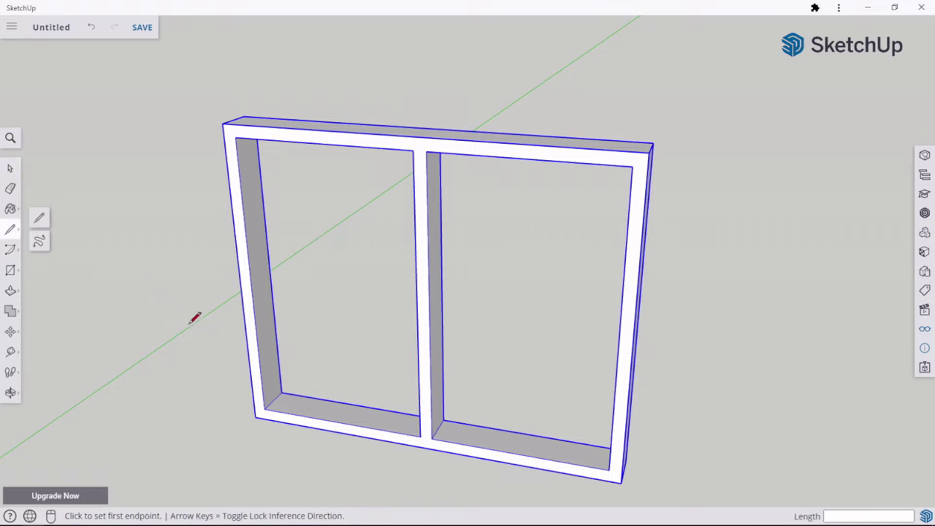
click(14, 272)
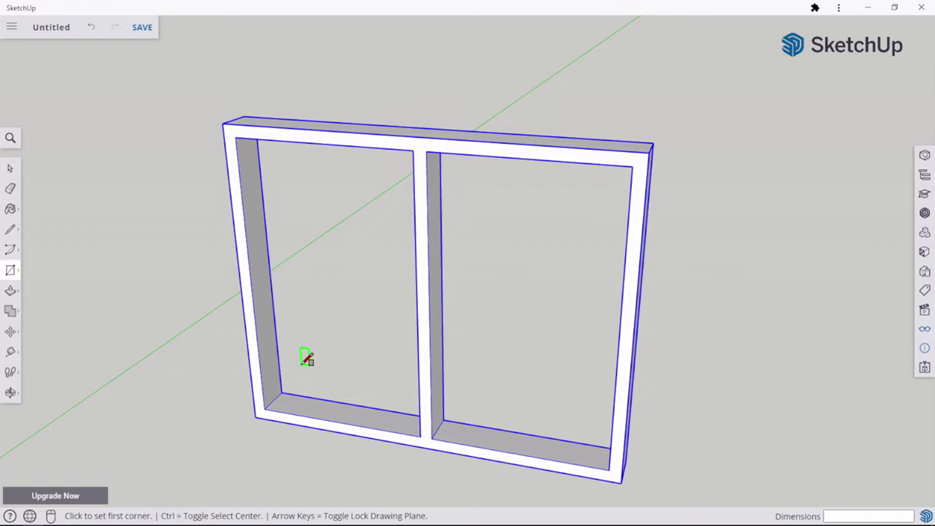
scroll(307, 358, up, 1)
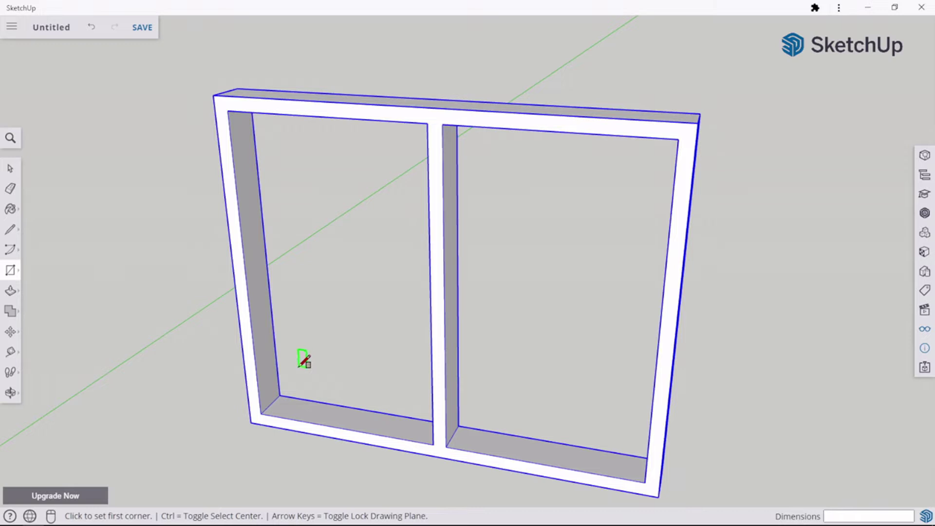
click(270, 404)
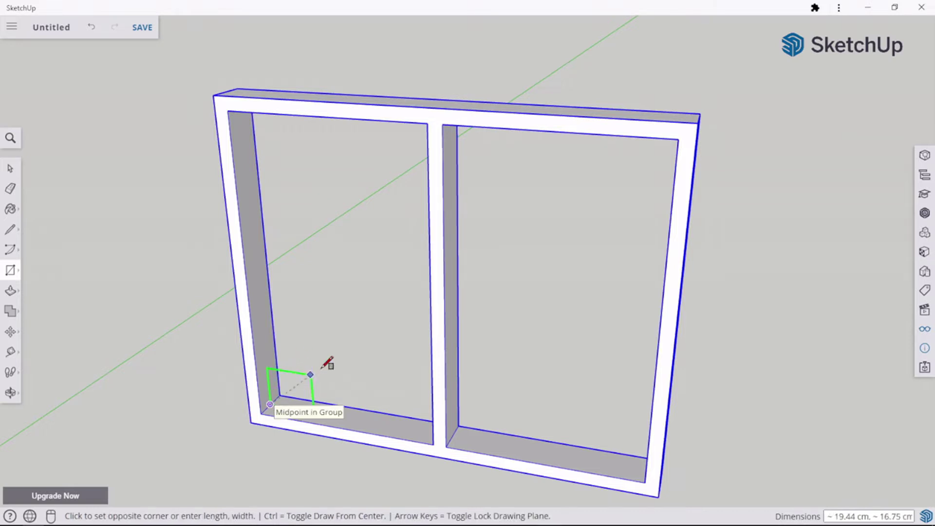
key(o)
drag(366, 265, 600, 140)
middle_drag(600, 140, 614, 139)
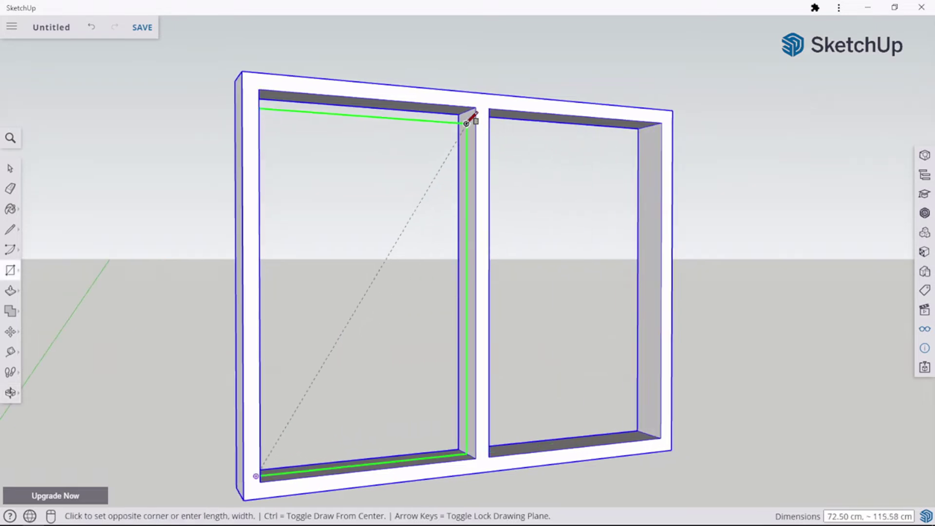
click(473, 107)
Draw a glass rectangle across the right opening between the depth midpoints of its lower-left and upper-right inner corners, and clear the selection
key(o)
drag(540, 302, 253, 399)
key(r)
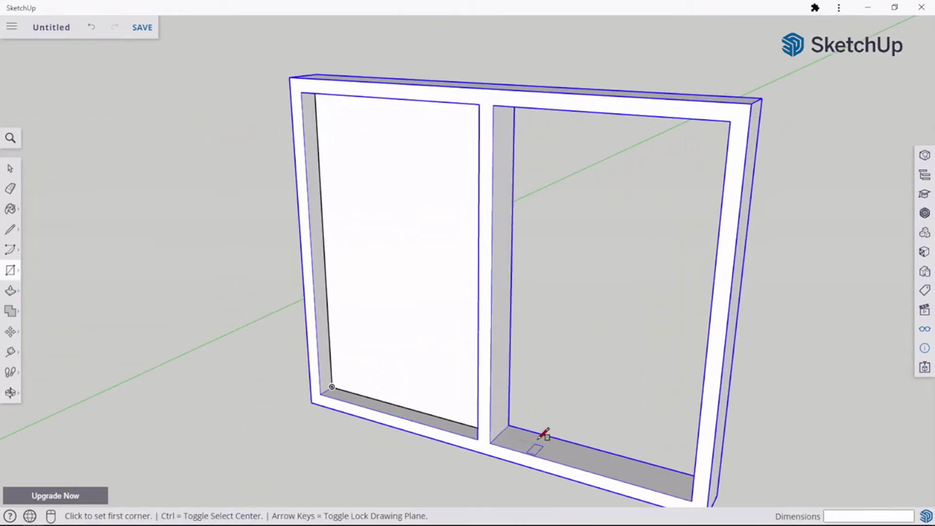
click(499, 433)
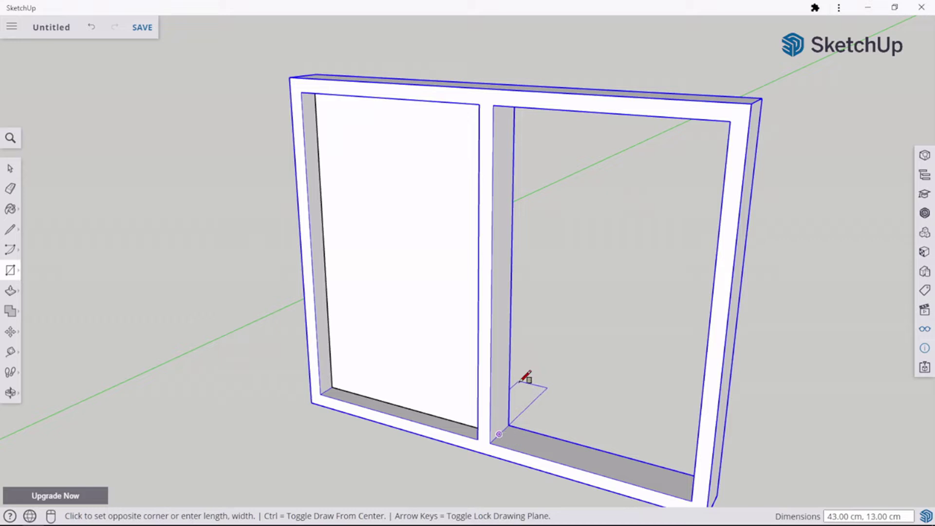
key(o)
drag(636, 275, 878, 184)
middle_drag(879, 184, 845, 161)
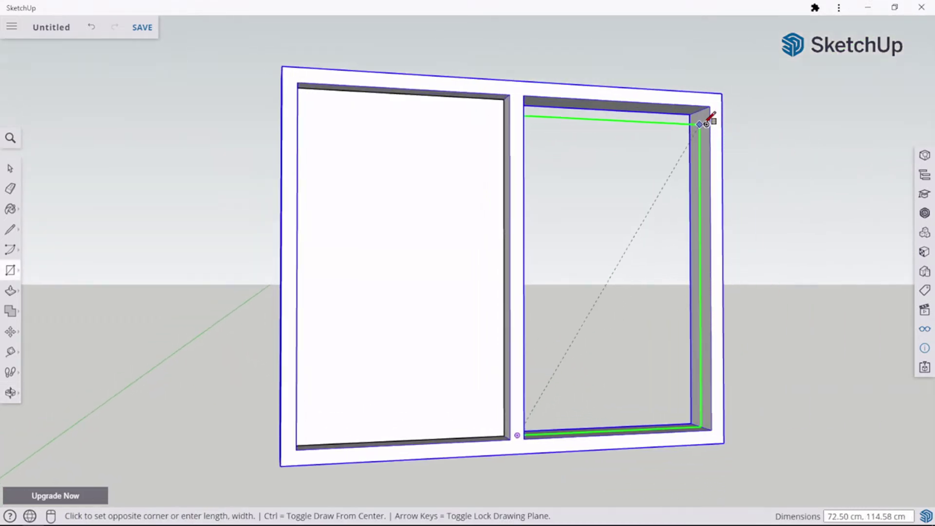
click(699, 111)
middle_drag(752, 209, 68, 276)
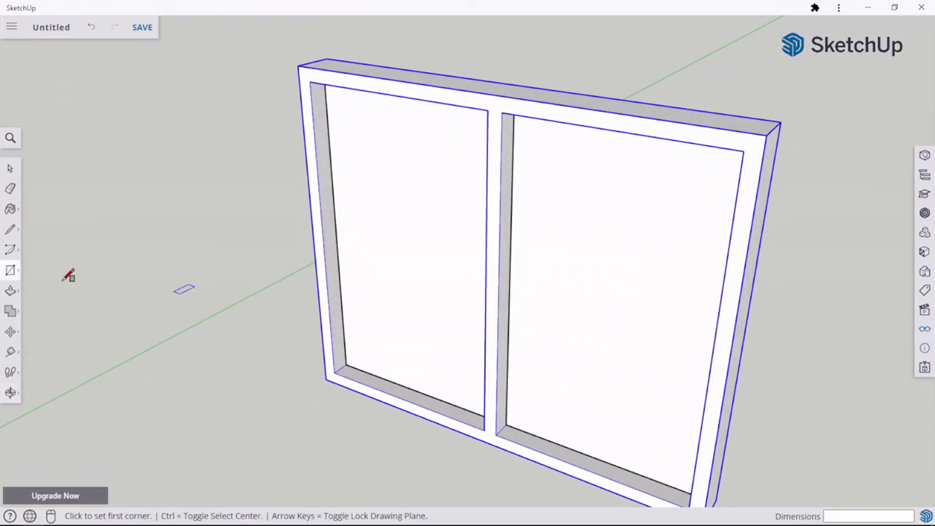
click(10, 169)
scroll(487, 307, down, 2)
middle_drag(518, 336, 642, 334)
click(230, 217)
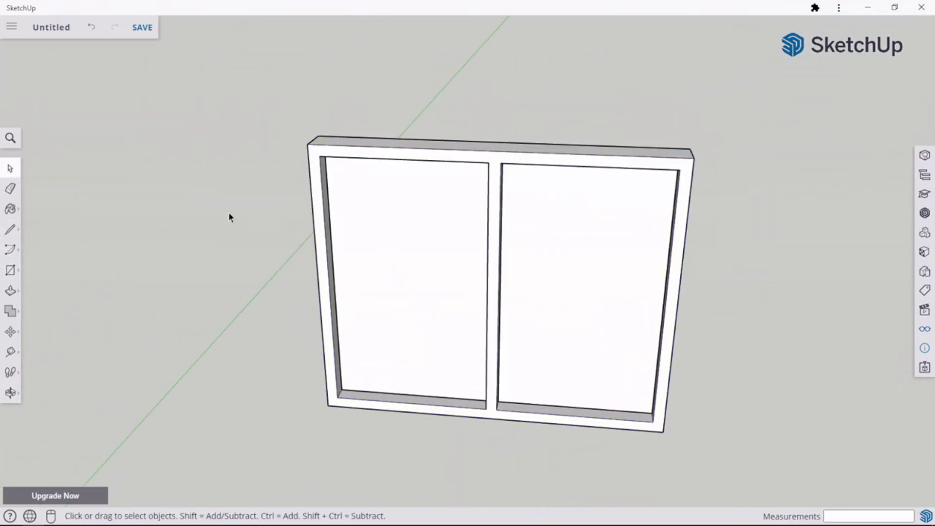
Select the frame and both glass panes and rotate them 30° counterclockwise about the vertical blue axis at the window's upper rear-left corner
scroll(231, 222, down, 2)
middle_drag(646, 323, 557, 350)
middle_drag(553, 346, 416, 426)
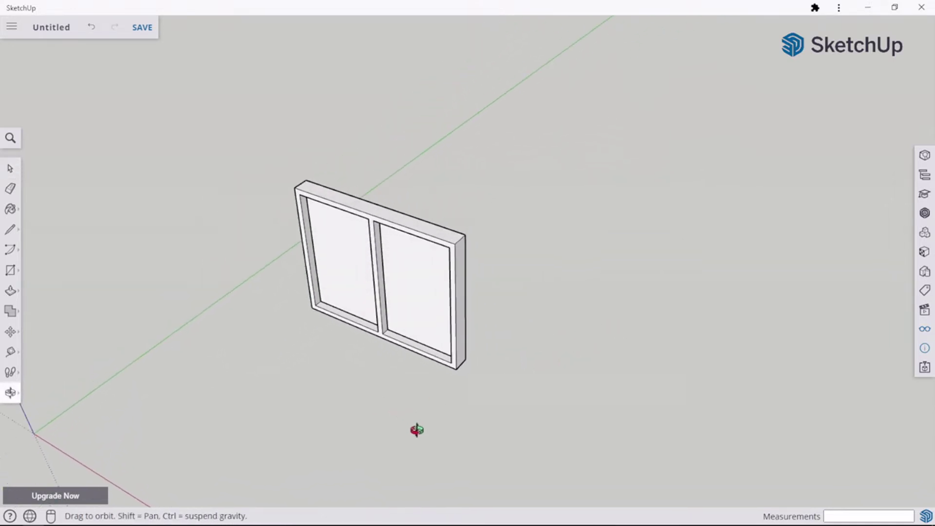
scroll(405, 415, up, 3)
scroll(405, 421, down, 2)
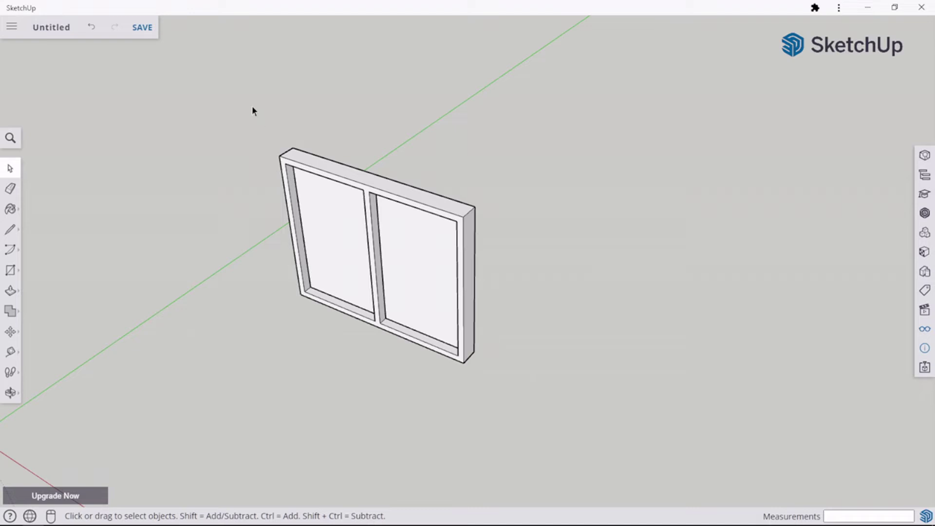
drag(239, 115, 593, 433)
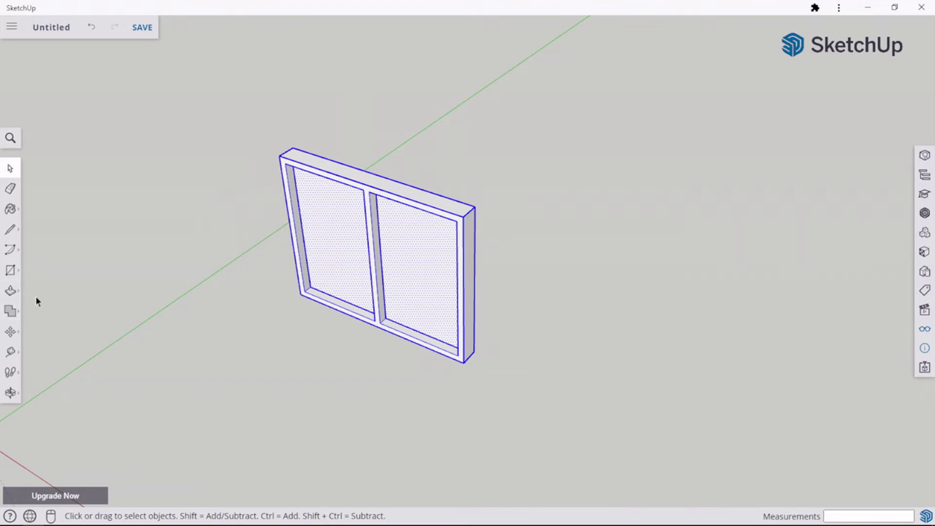
click(11, 333)
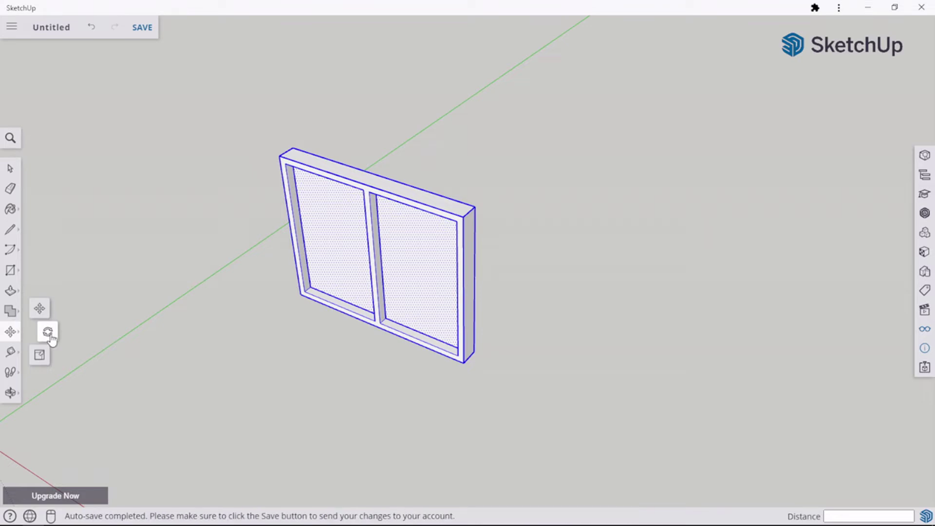
click(47, 333)
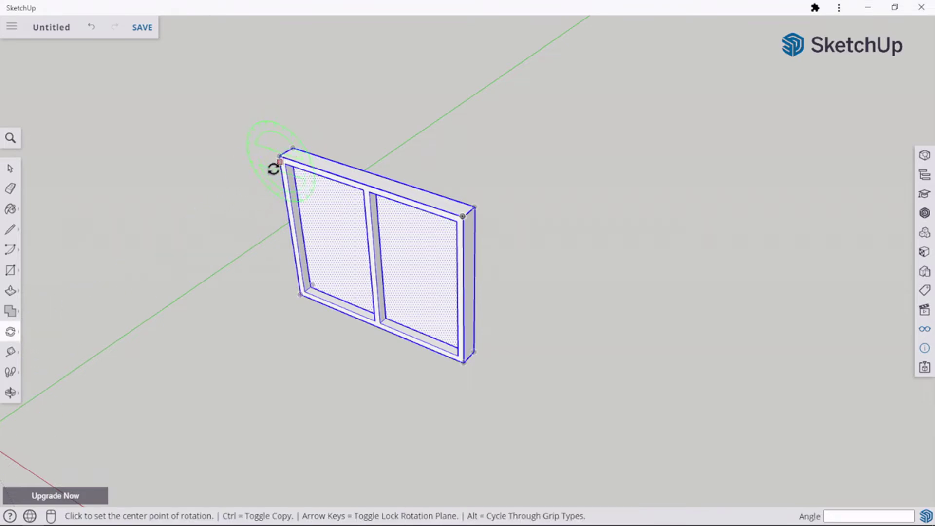
middle_drag(290, 151, 417, 98)
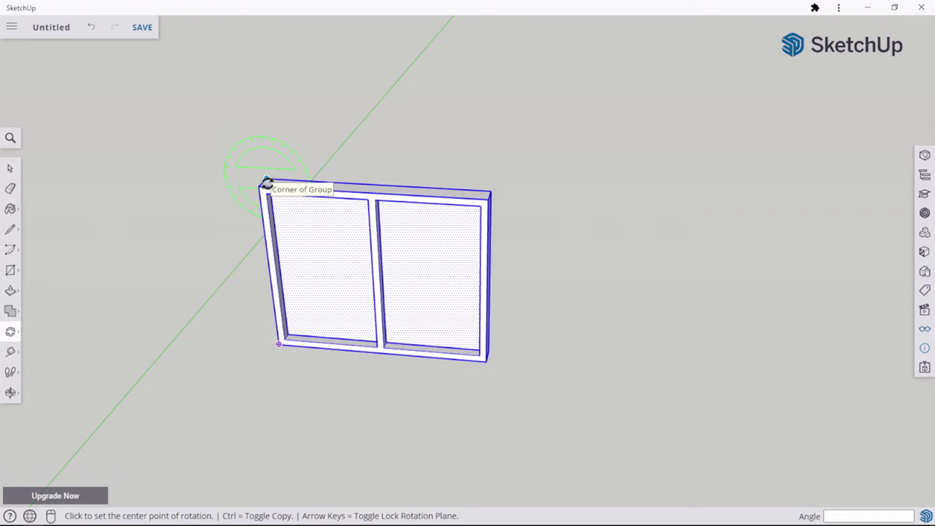
key(Up)
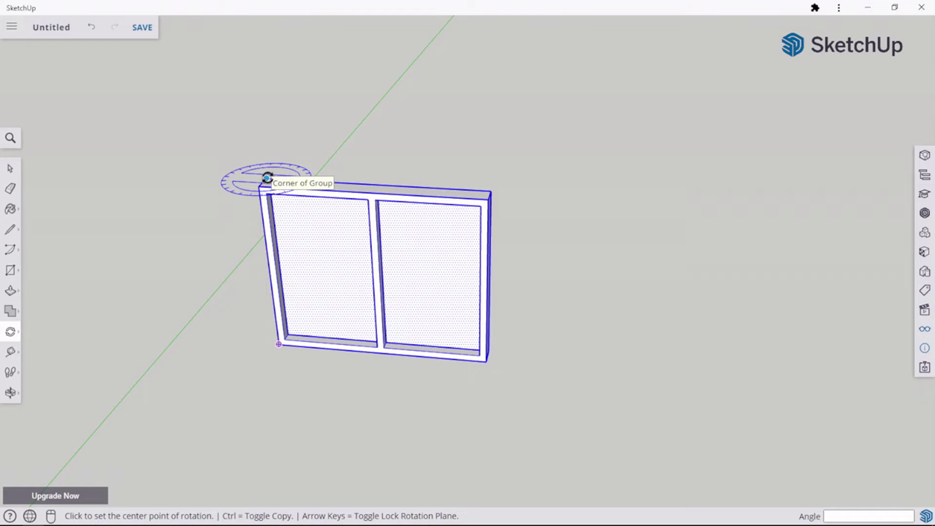
key(Right)
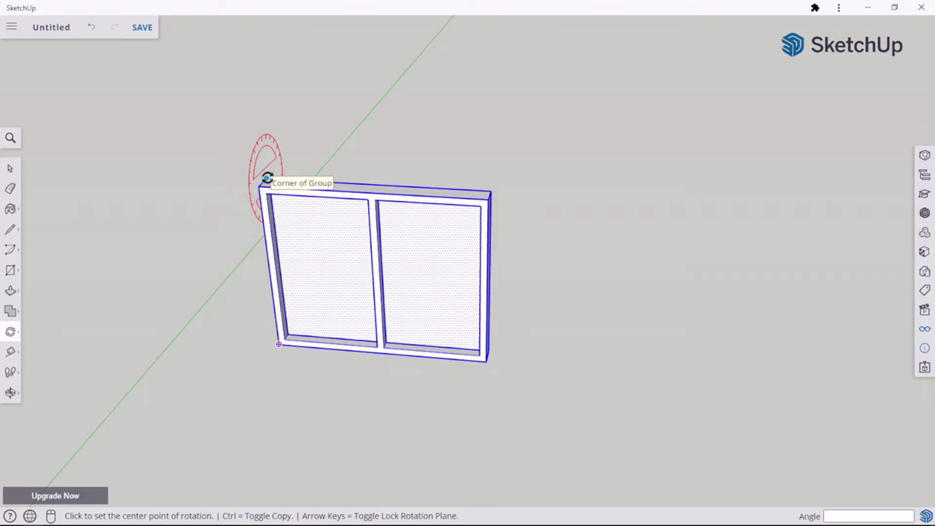
scroll(268, 178, up, 1)
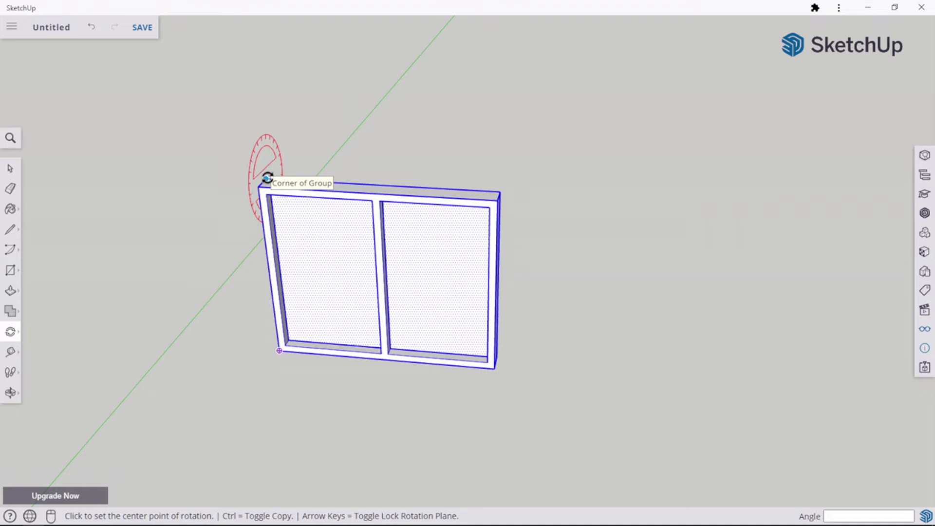
key(Up)
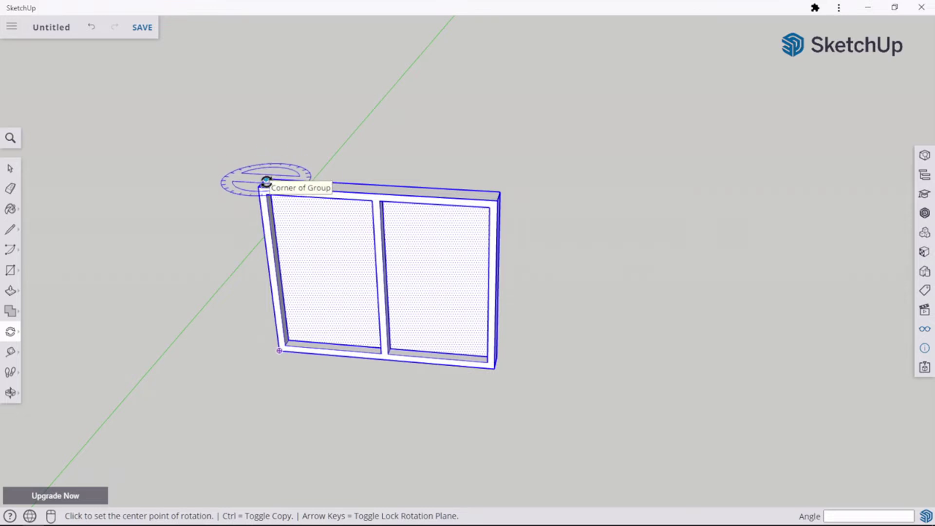
click(266, 182)
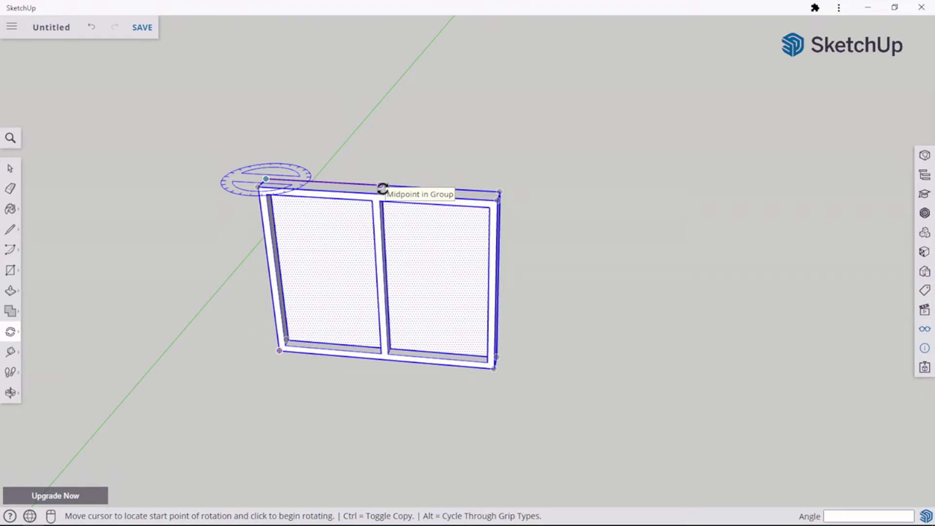
click(383, 188)
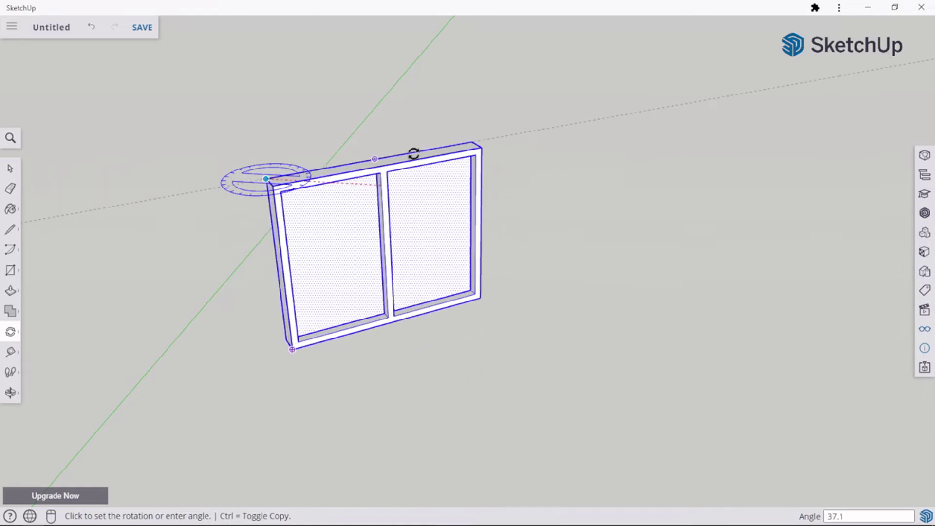
text(30)
key(Return)
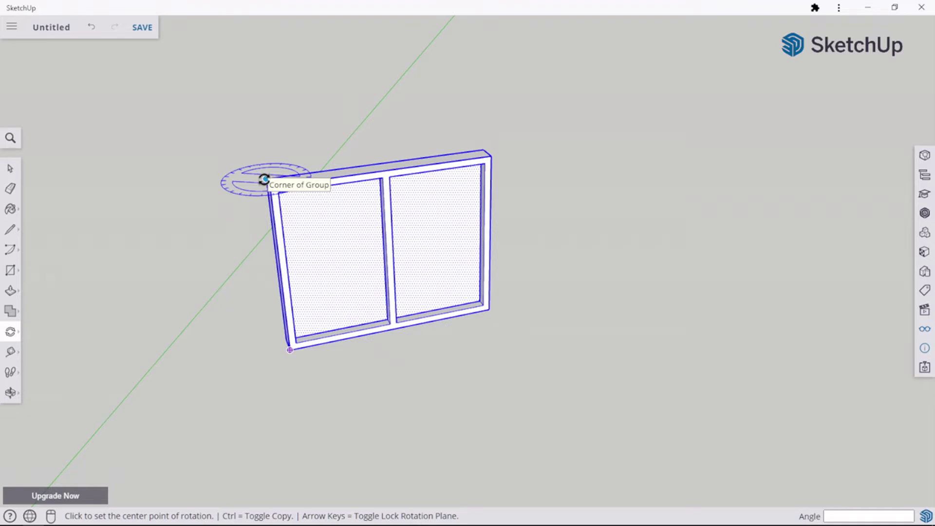
Rotate the selected window a further 60° about the same upper corner, using its top edge as the starting direction
click(264, 180)
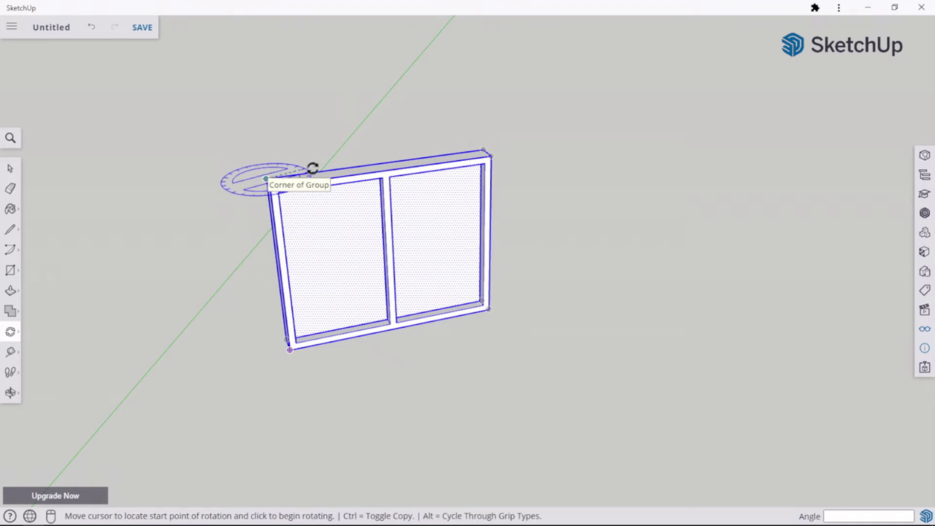
click(380, 166)
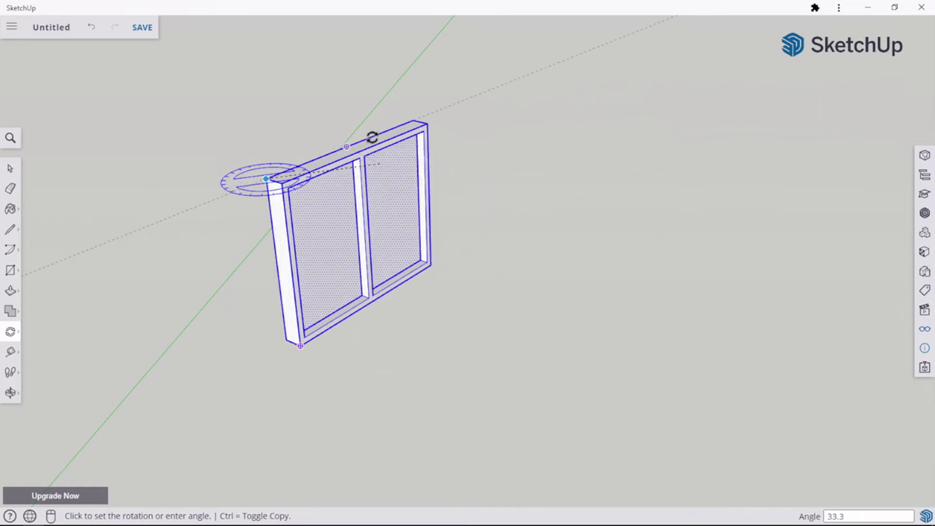
text(60)
key(Return)
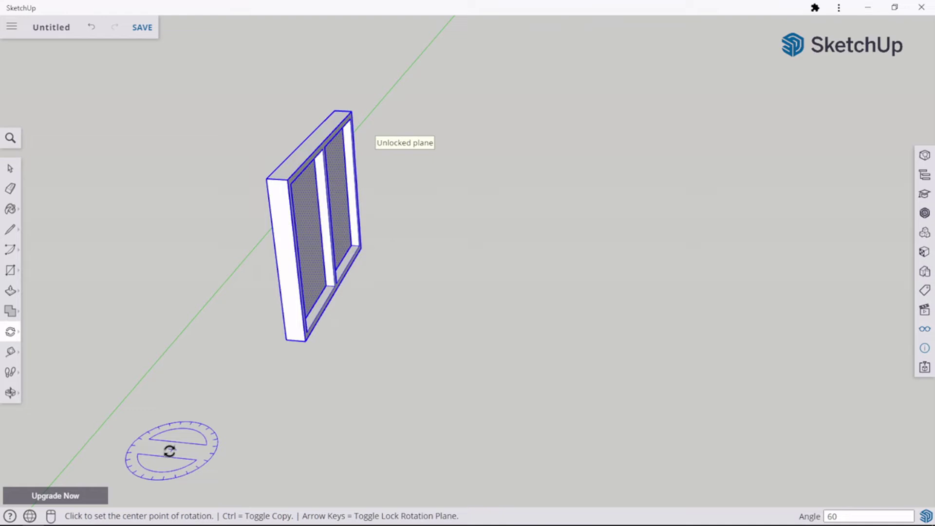
scroll(319, 327, up, 3)
middle_drag(319, 327, 395, 341)
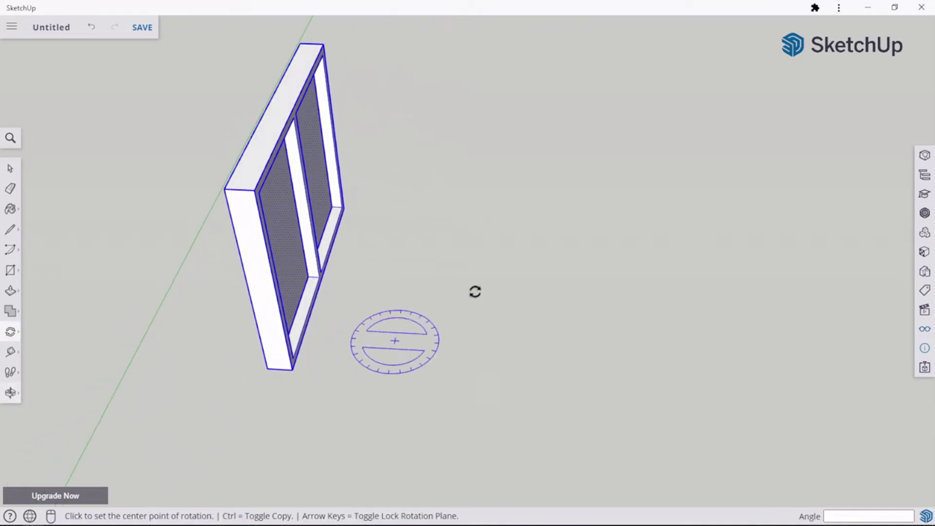
click(9, 168)
Switch to parallel projection and examine the window in the standard left and top views
middle_drag(416, 204, 423, 255)
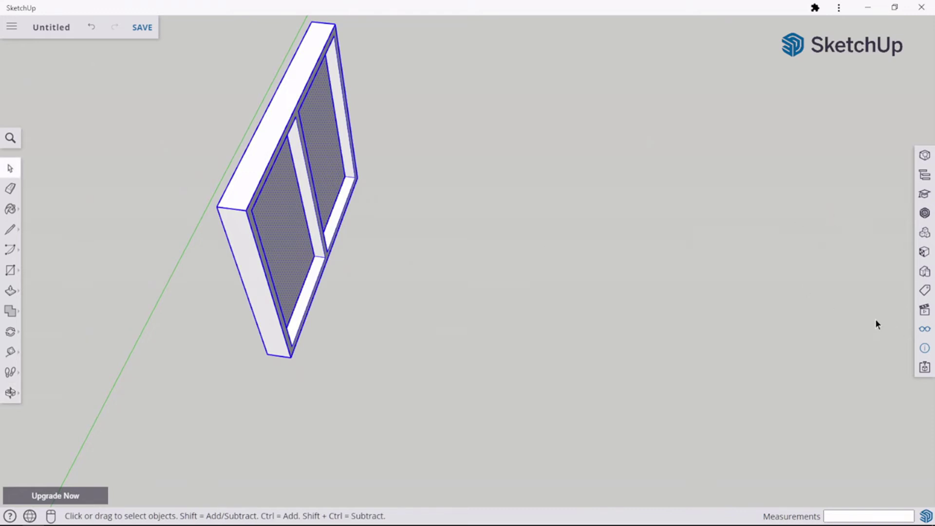
middle_drag(837, 322, 525, 290)
scroll(530, 293, down, 5)
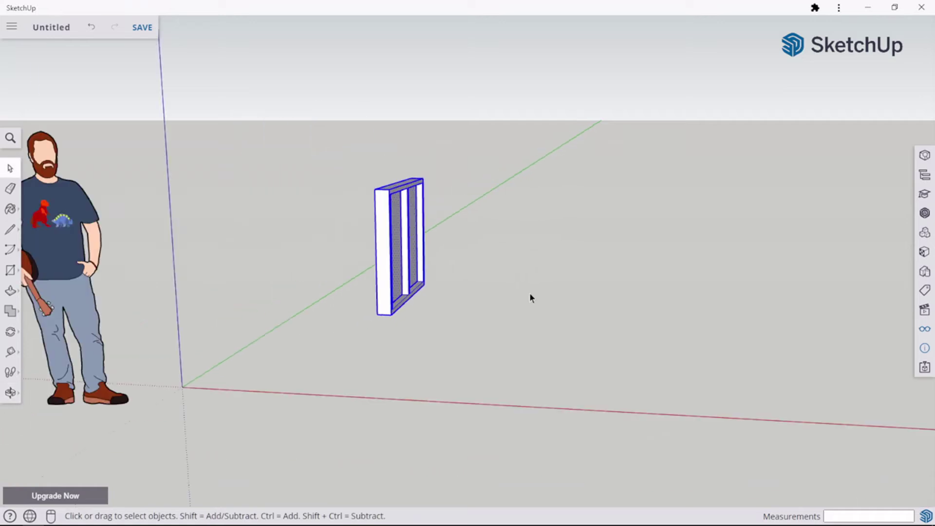
scroll(530, 293, up, 1)
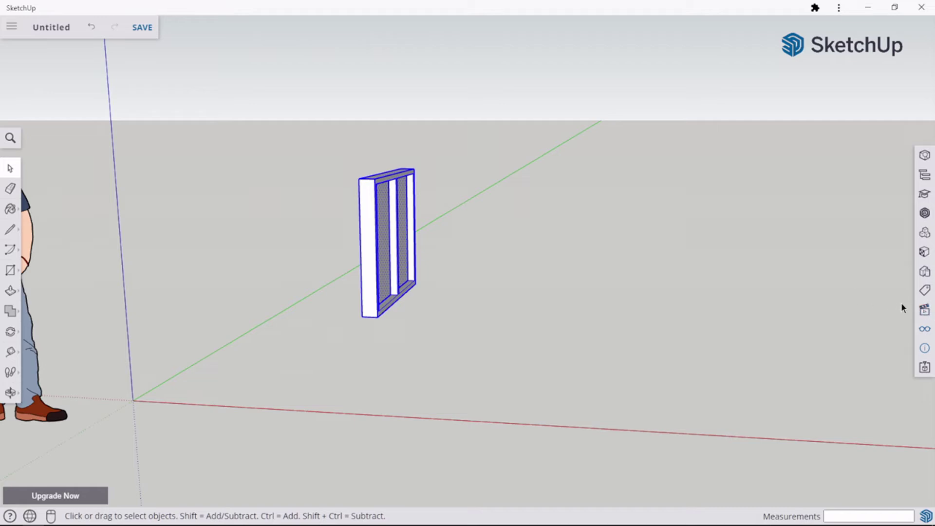
click(925, 313)
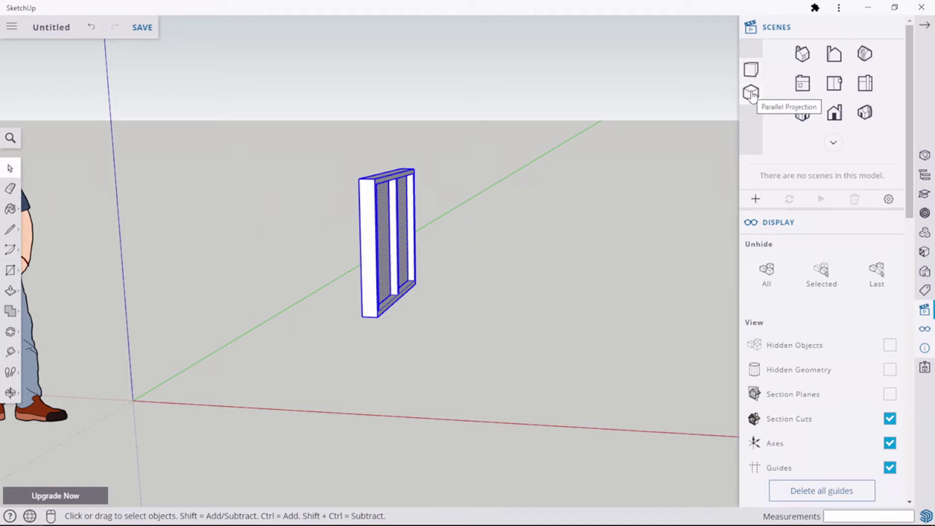
click(752, 95)
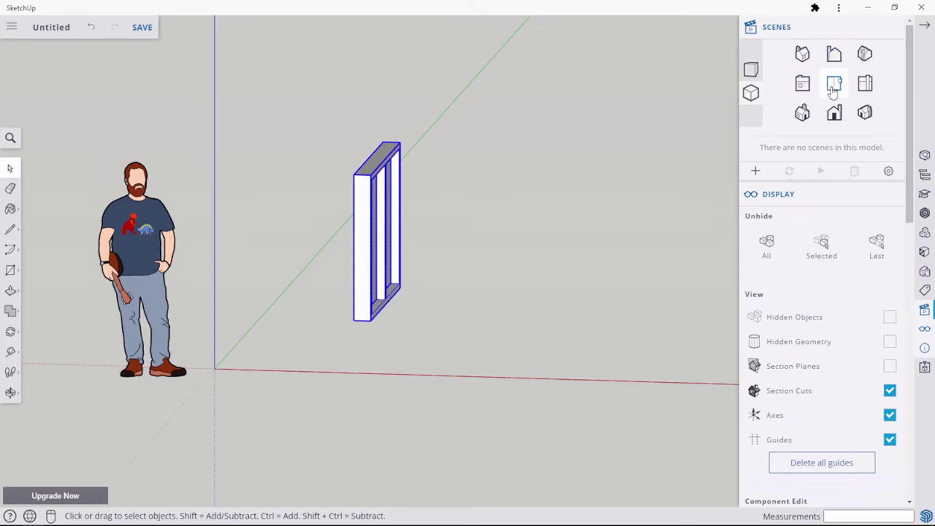
click(802, 87)
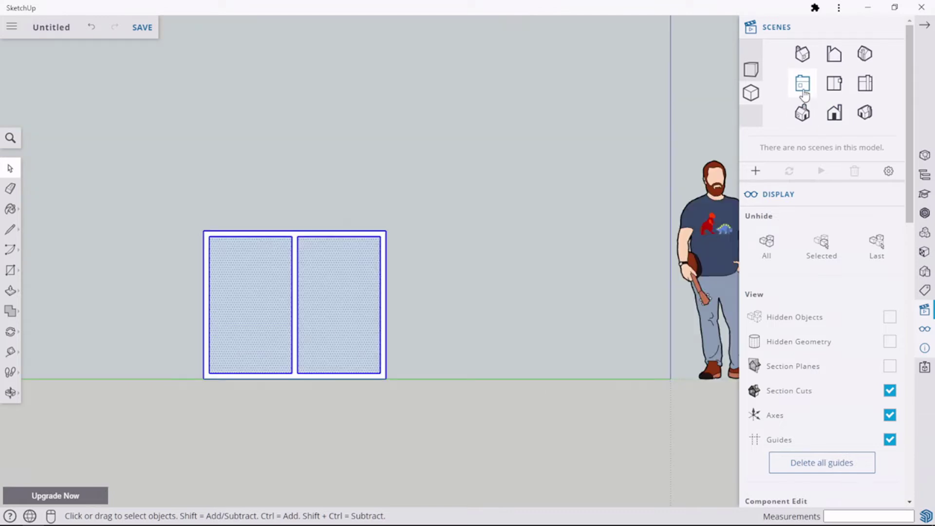
click(836, 95)
scroll(592, 145, down, 4)
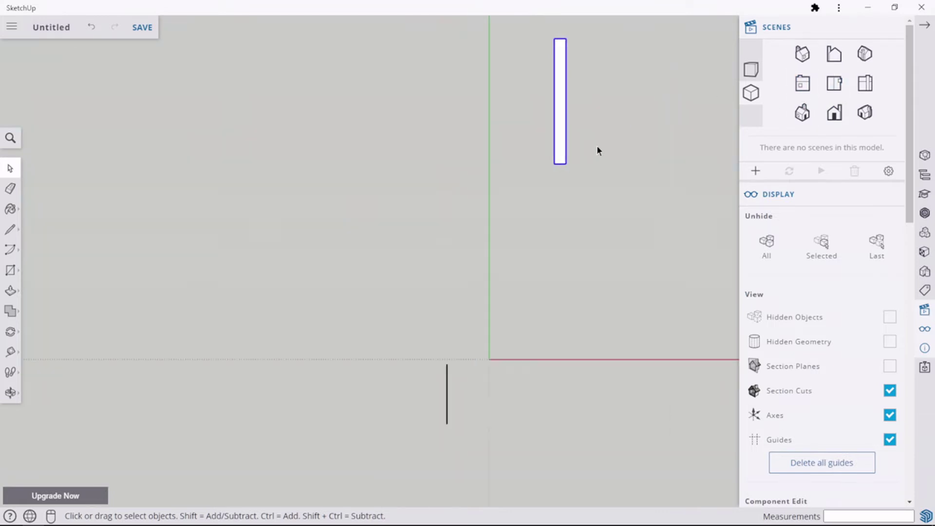
mouse_move(606, 136)
middle_down()
mouse_move(608, 154)
mouse_move(611, 129)
middle_up()
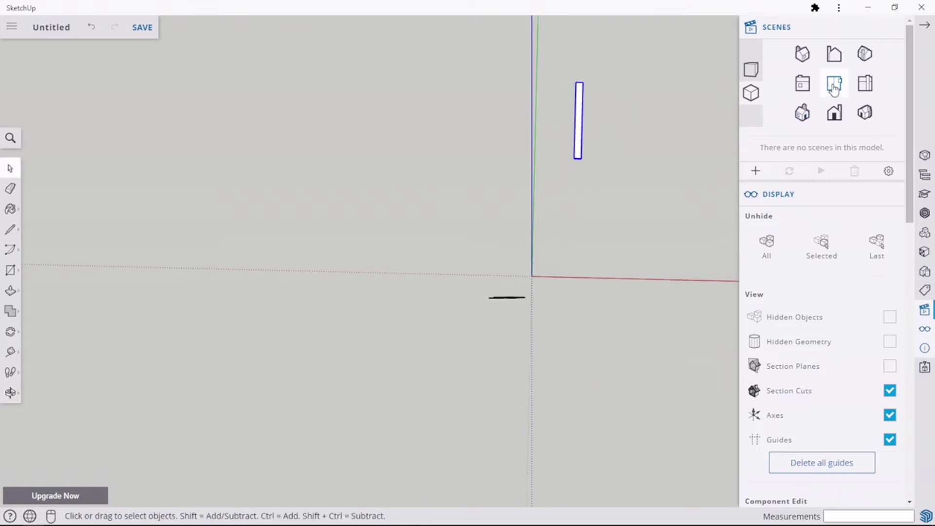
Compare perspective with parallel projection, and return to the standard top view in parallel projection
click(752, 82)
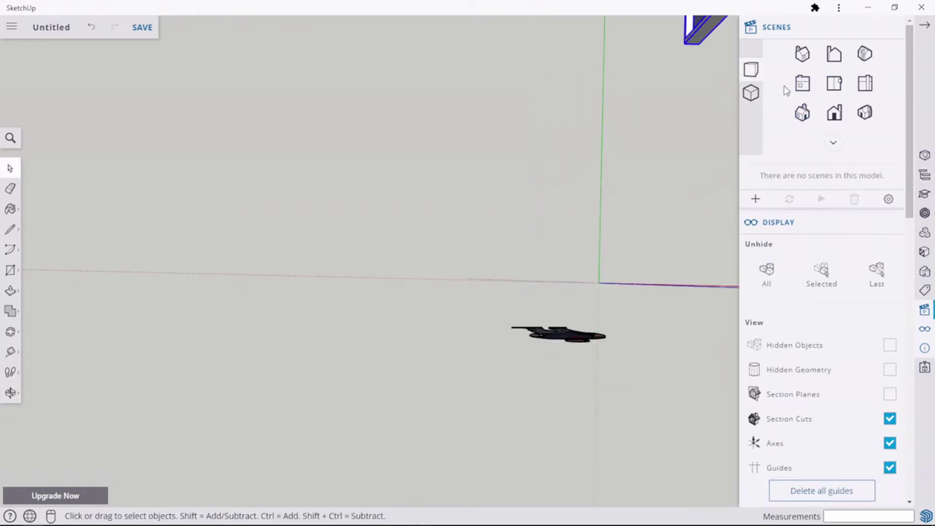
click(835, 93)
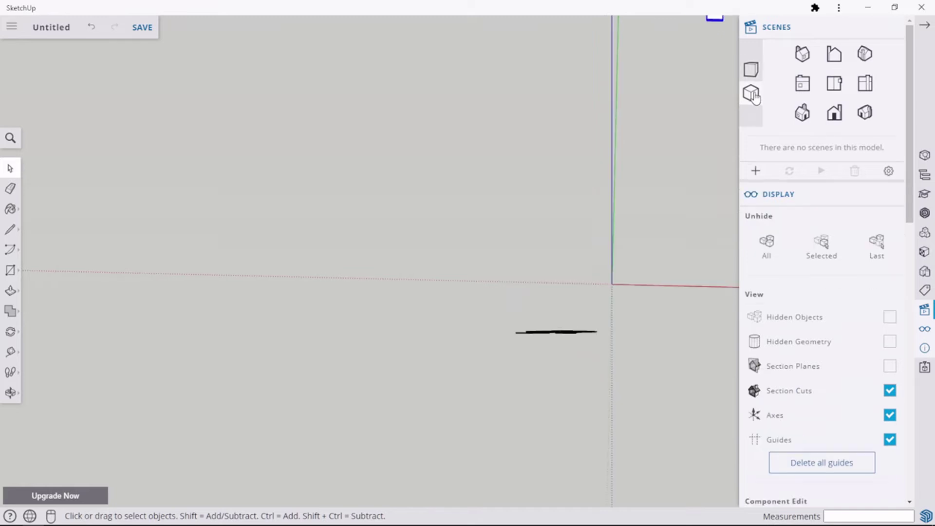
scroll(638, 117, down, 3)
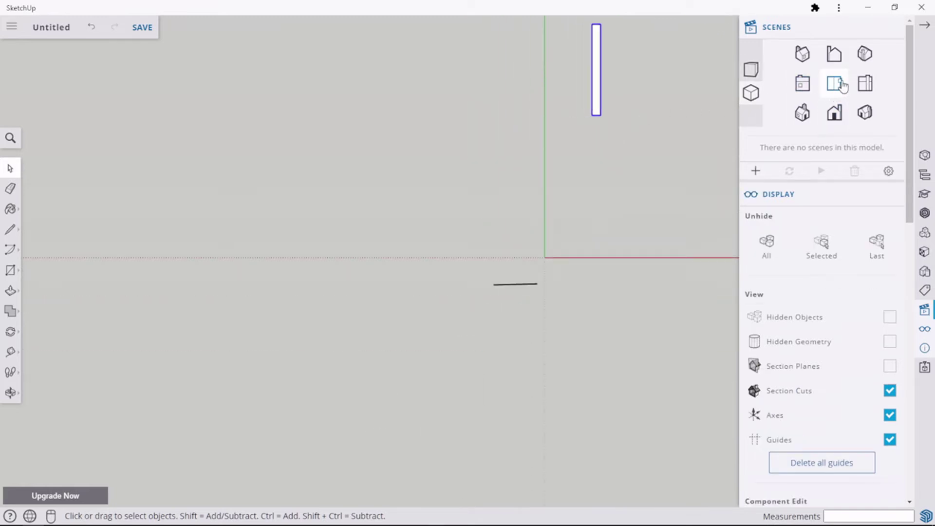
middle_drag(502, 192, 256, 336)
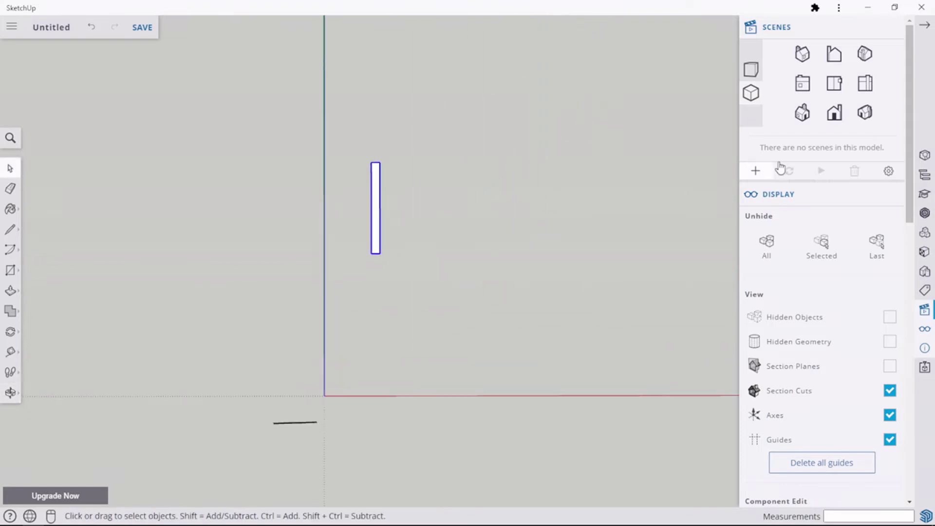
click(834, 83)
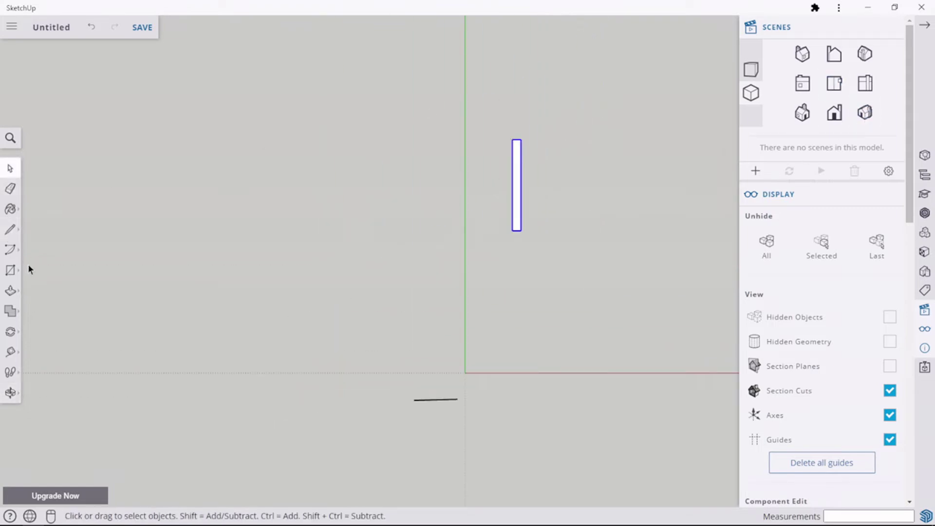
Rotate the window 90° clockwise in plan about its front-right corner so it runs along the red axis, and switch back to perspective
click(10, 332)
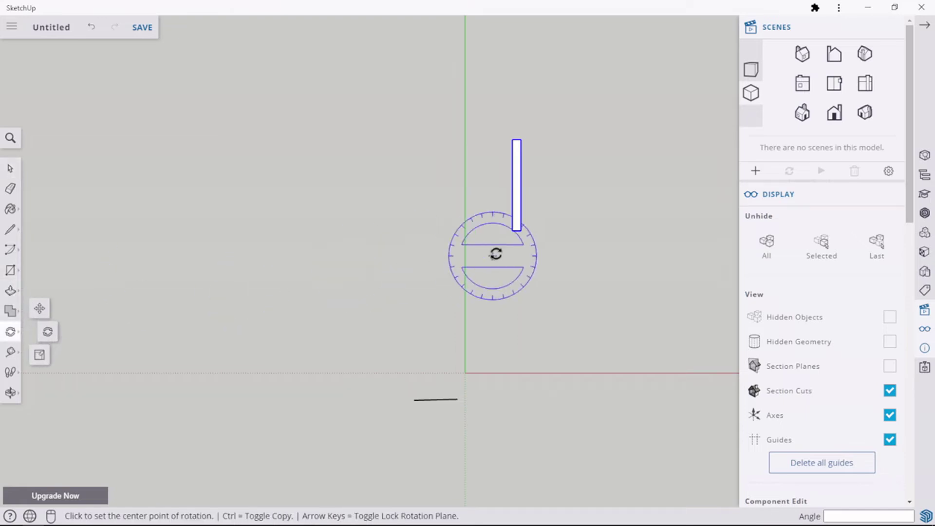
click(521, 232)
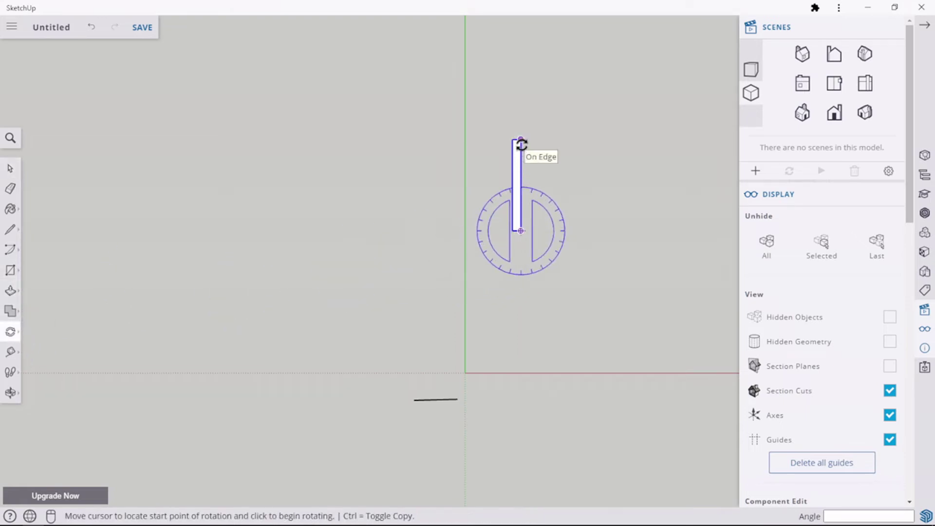
click(520, 178)
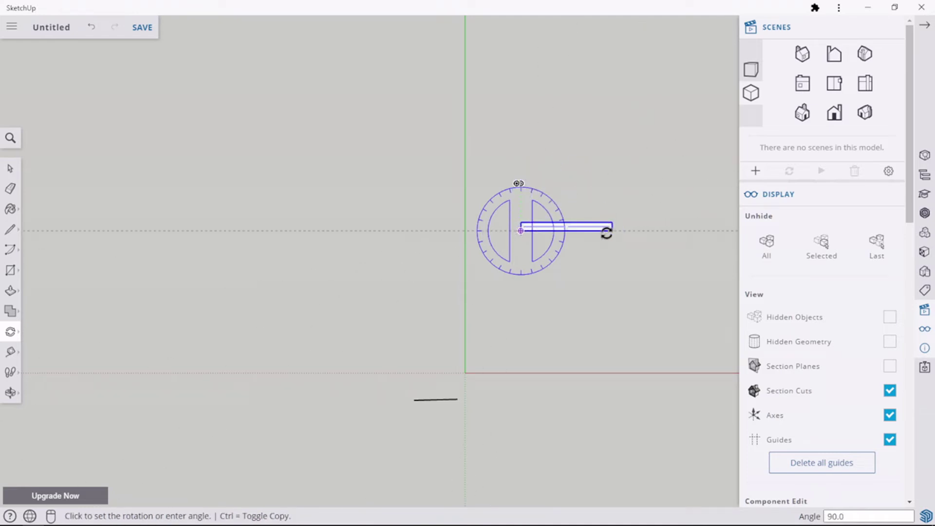
click(606, 233)
key(o)
drag(526, 310, 565, 59)
key(q)
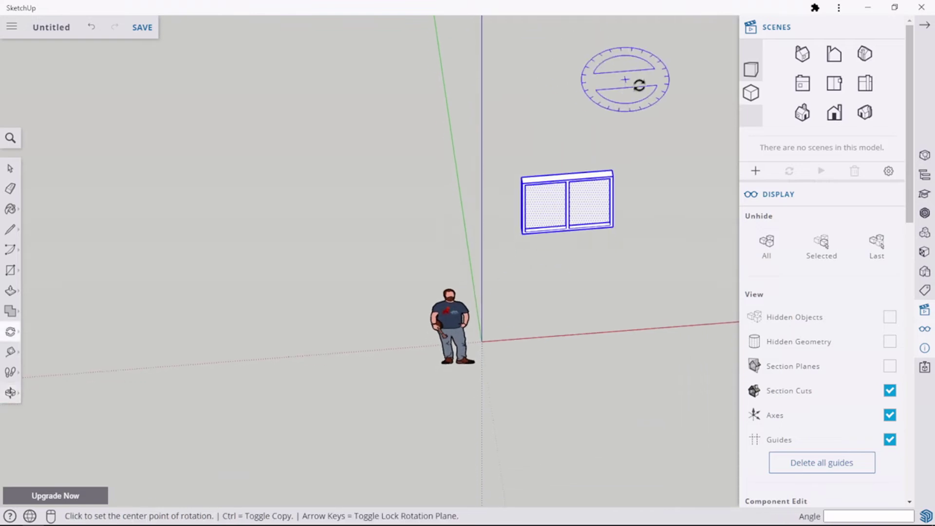
click(753, 71)
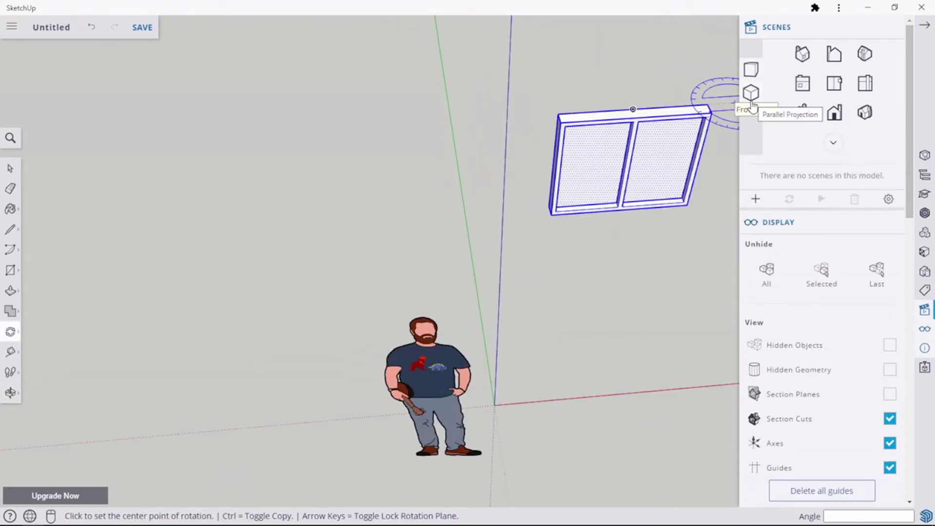
Recheck parallel projection, return to perspective projection, and deselect the window
click(751, 97)
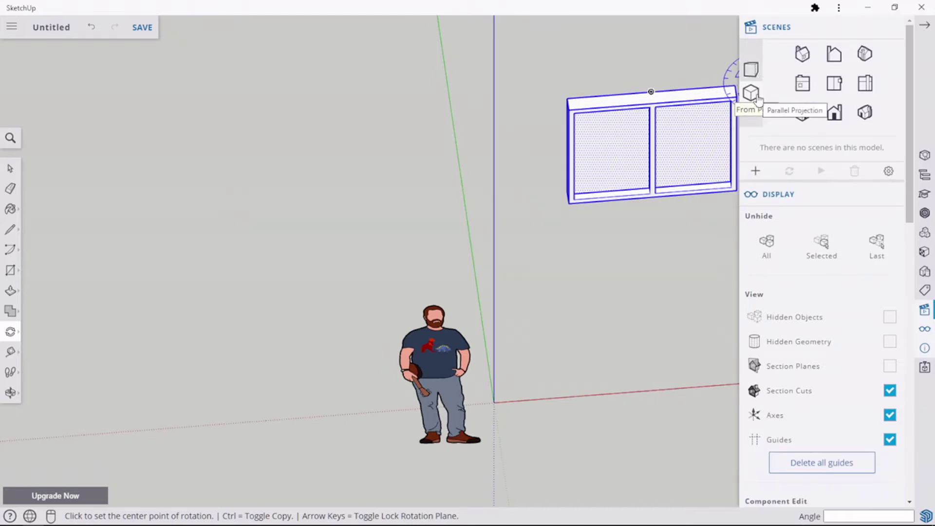
key(space)
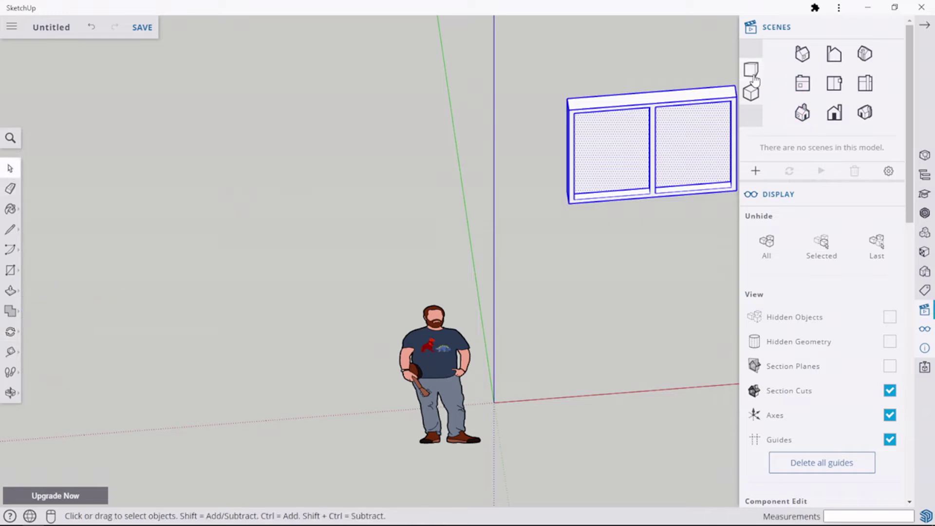
click(751, 70)
middle_drag(597, 252, 419, 232)
click(390, 327)
mouse_move(485, 334)
middle_down()
mouse_move(403, 341)
mouse_move(488, 324)
middle_up()
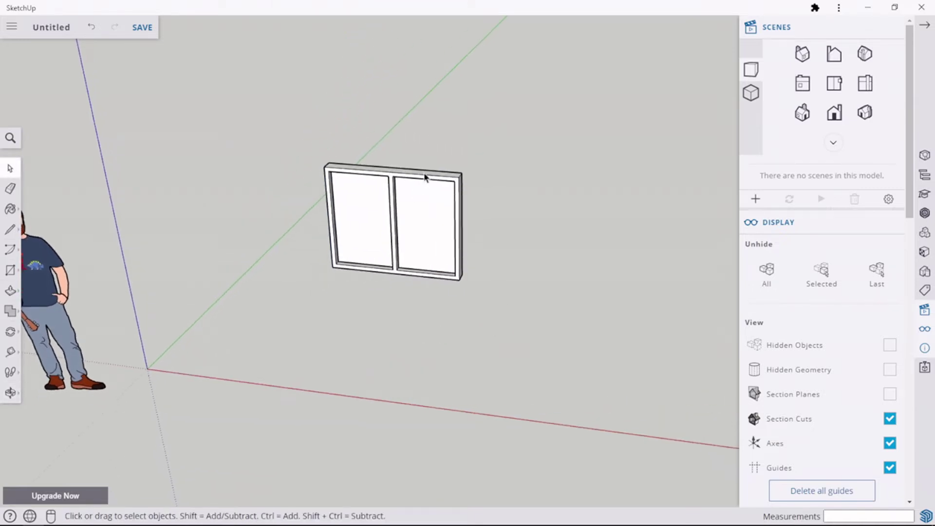
Examine the front of the window frame, its outer corners and its edges from several angles and distances
middle_drag(492, 205, 517, 186)
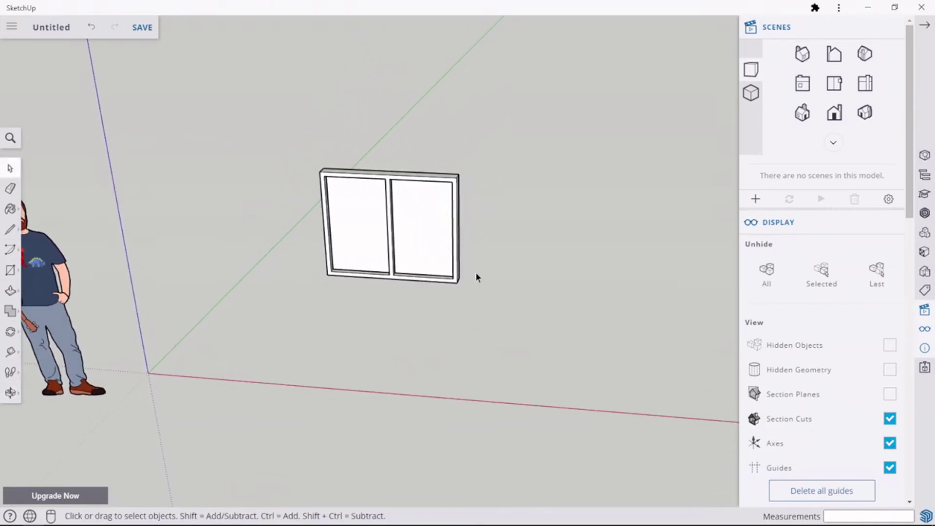
scroll(337, 187, up, 3)
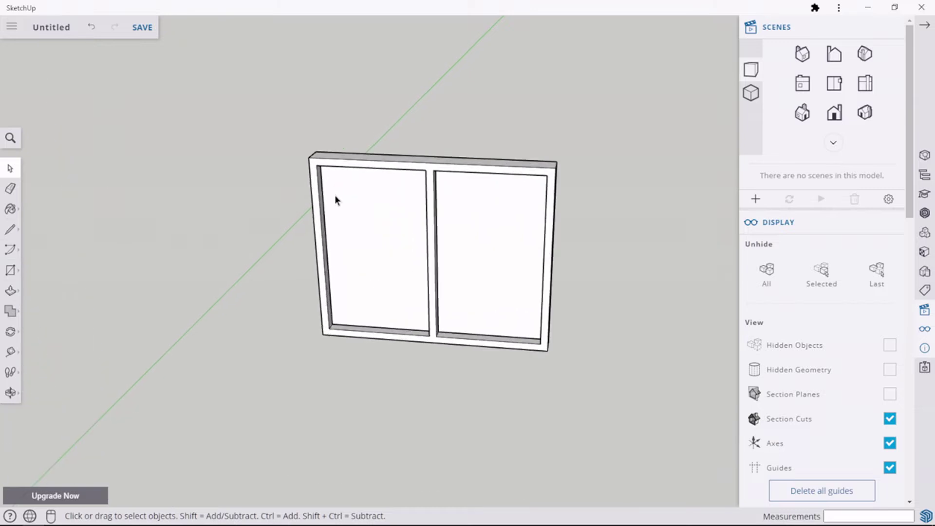
scroll(334, 195, down, 1)
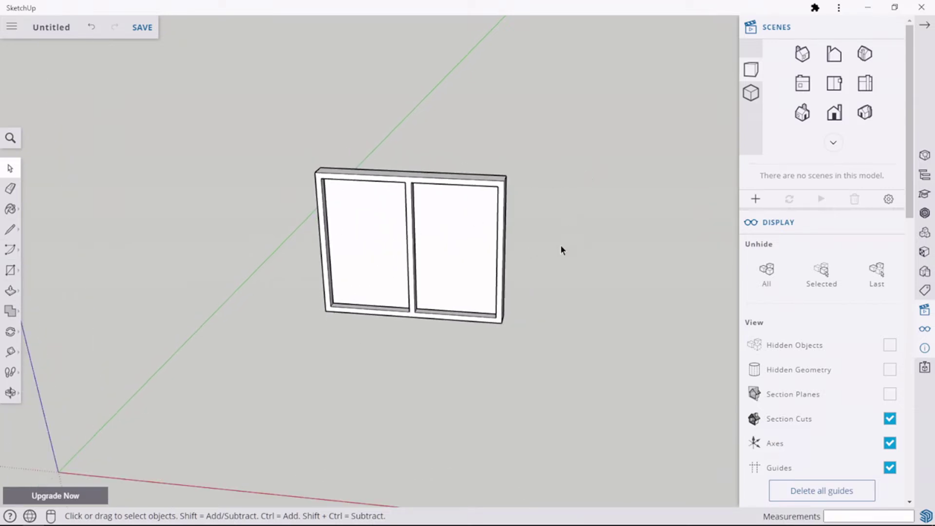
middle_drag(560, 245, 544, 244)
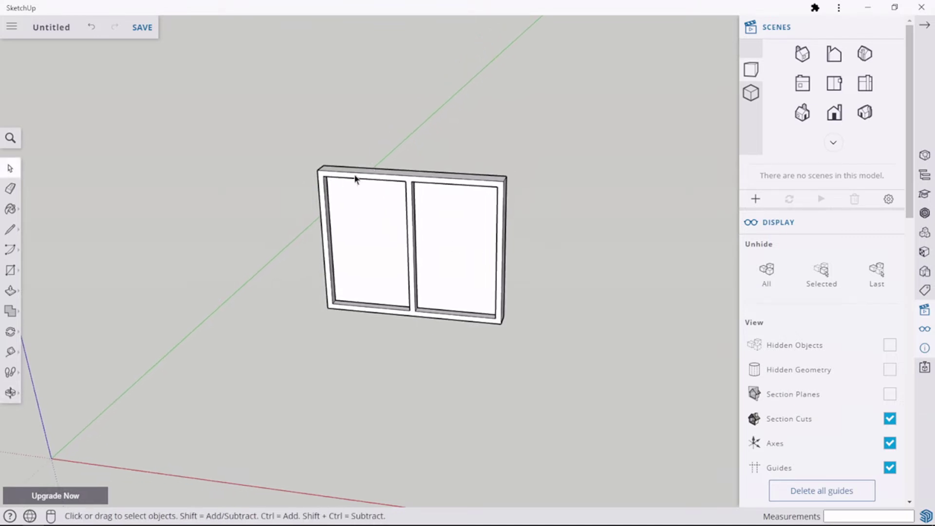
scroll(422, 224, up, 1)
middle_drag(418, 229, 478, 226)
scroll(336, 215, up, 3)
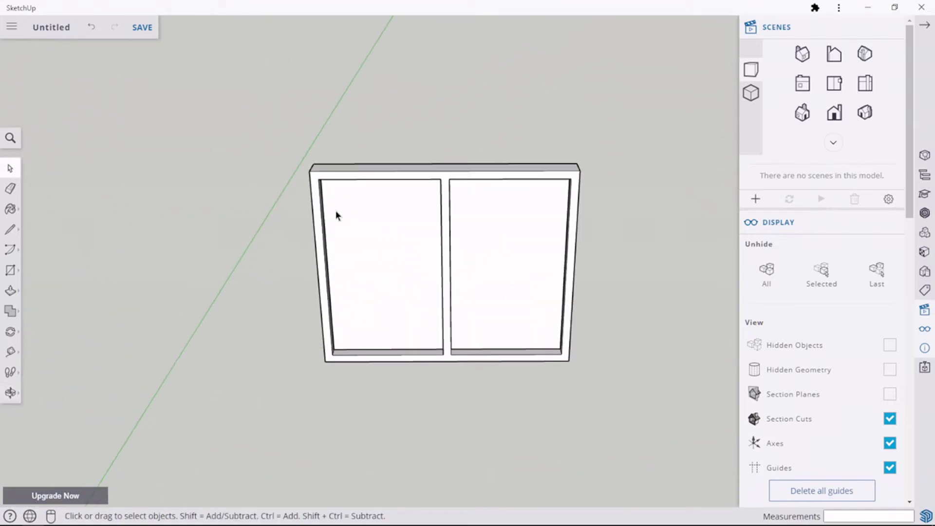
scroll(336, 213, up, 2)
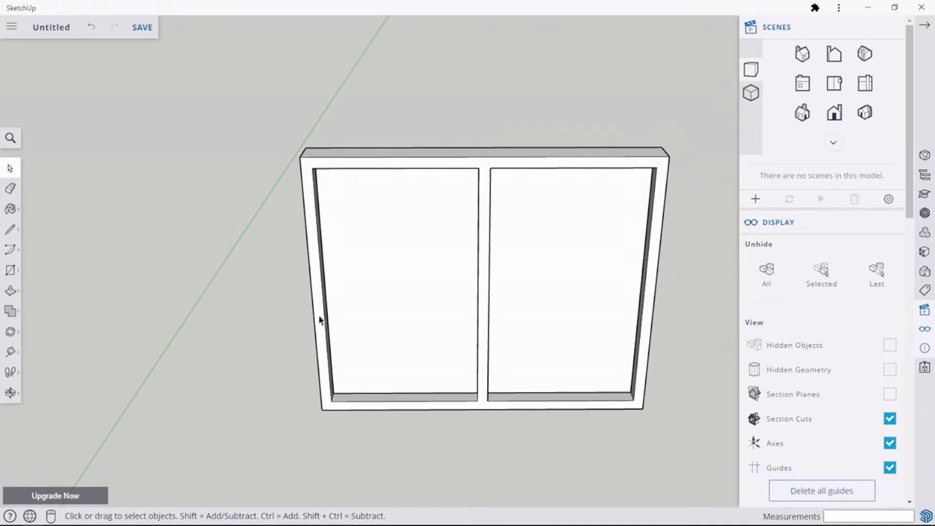
scroll(691, 224, down, 2)
middle_drag(688, 236, 288, 284)
scroll(263, 290, up, 3)
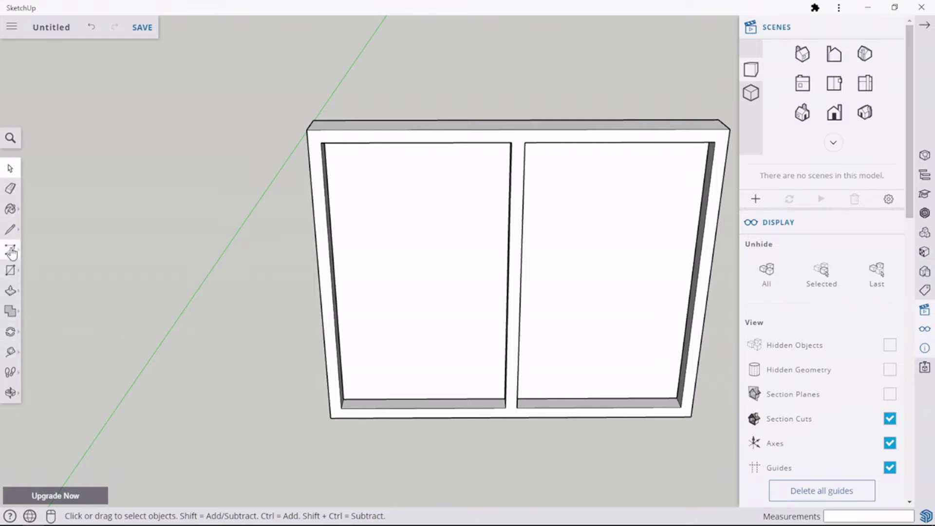
Draw a 160 × 130 cm rectangle over the window's front face, from its upper-left outer corner to its lower-right outer corner
click(10, 271)
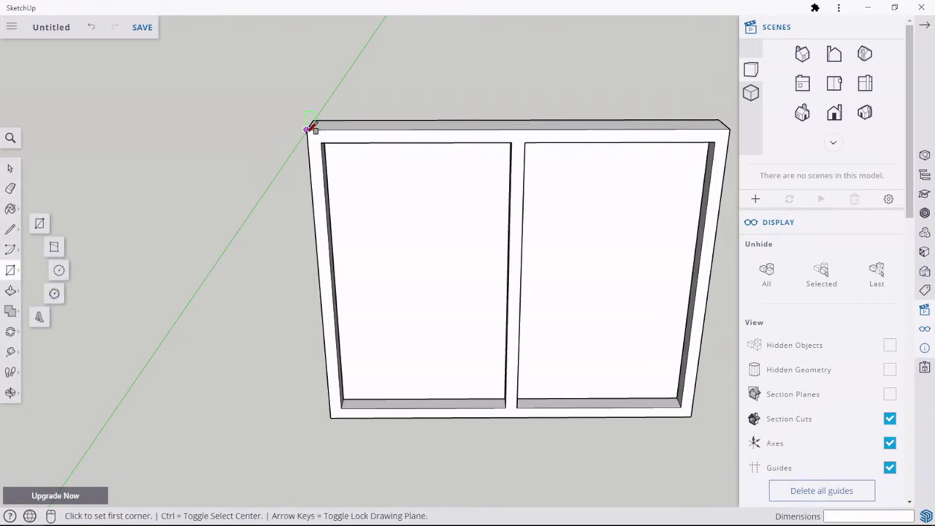
click(306, 129)
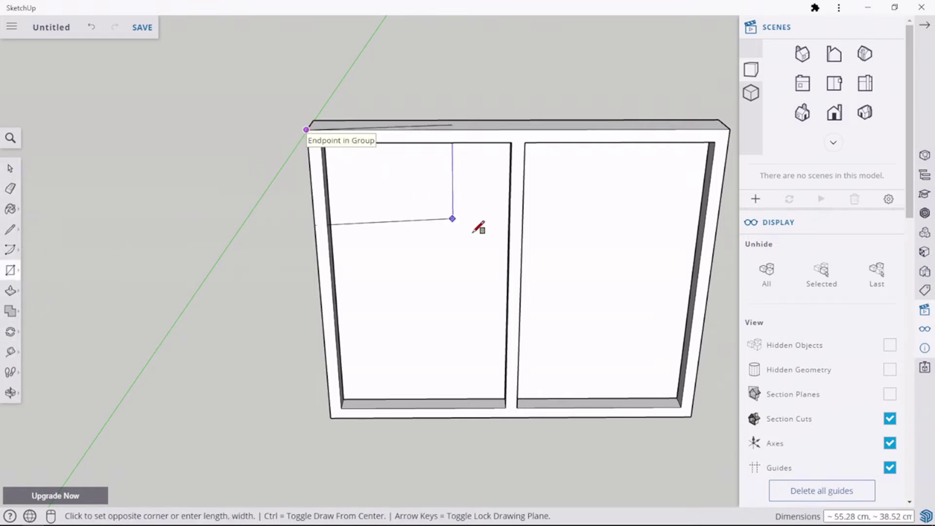
click(690, 416)
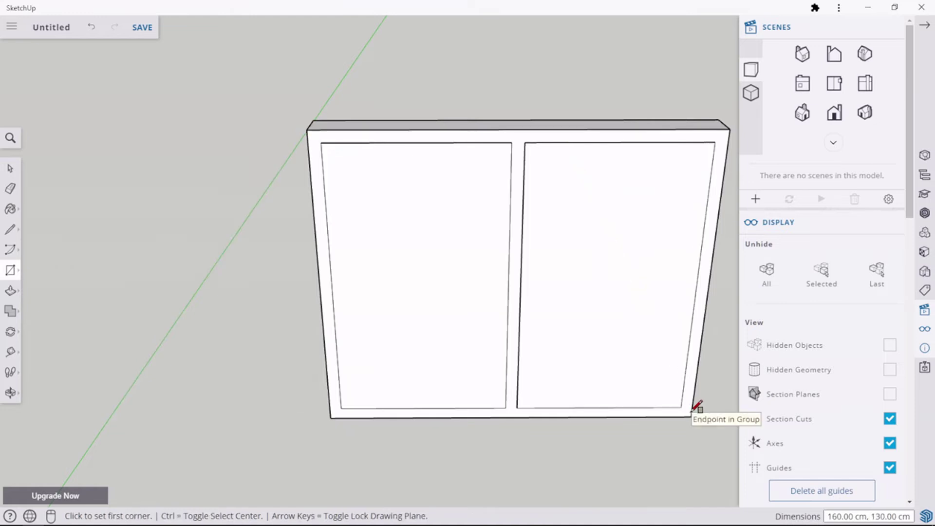
Hide the window frame group behind the new rectangle
click(20, 168)
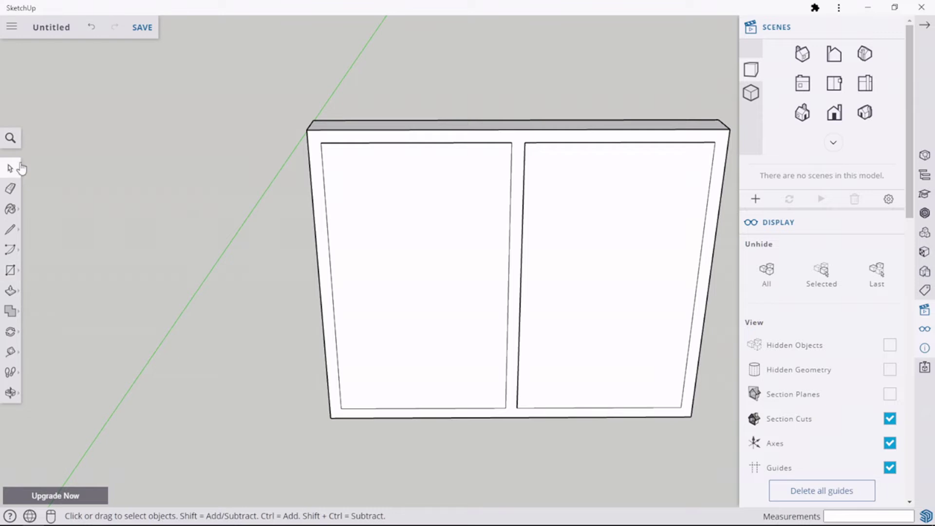
click(400, 123)
right_click(401, 123)
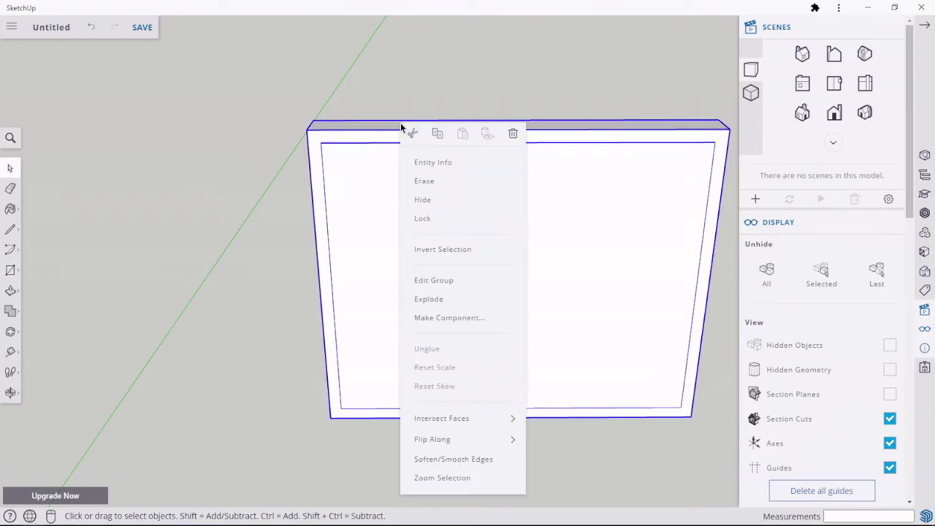
click(429, 198)
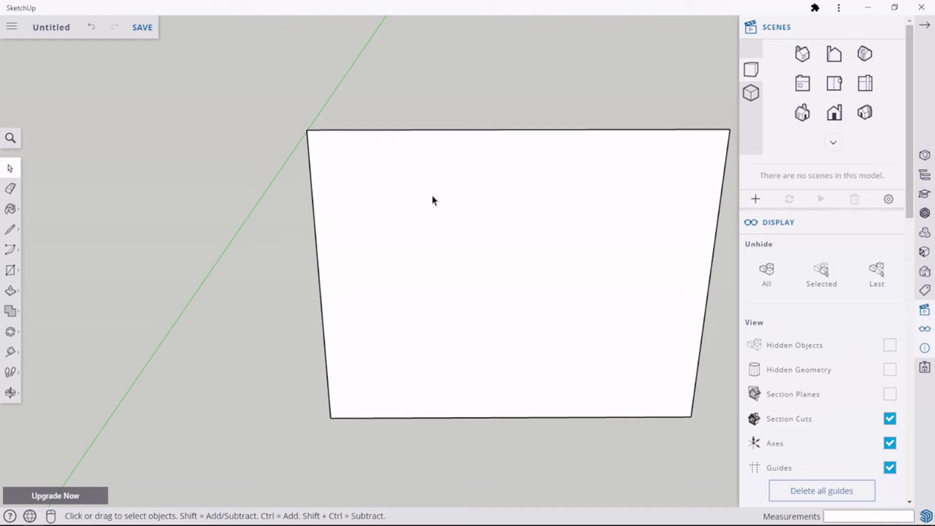
Group the two glass panes behind the rectangle and hide that group
middle_drag(437, 84, 390, 501)
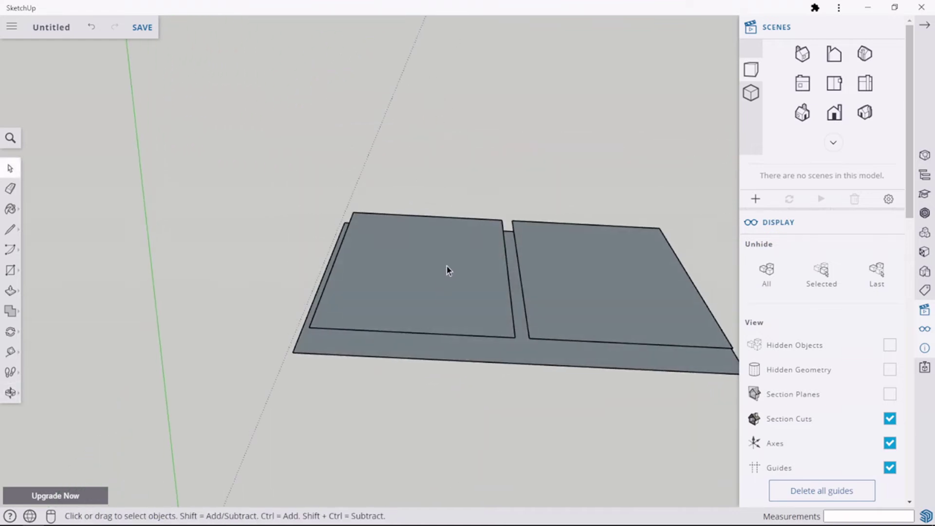
click(472, 303)
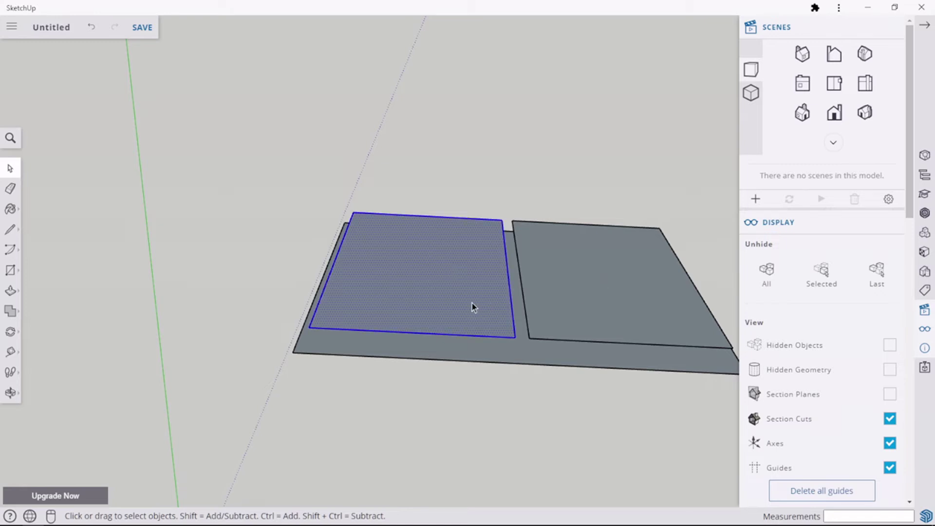
right_click(586, 284)
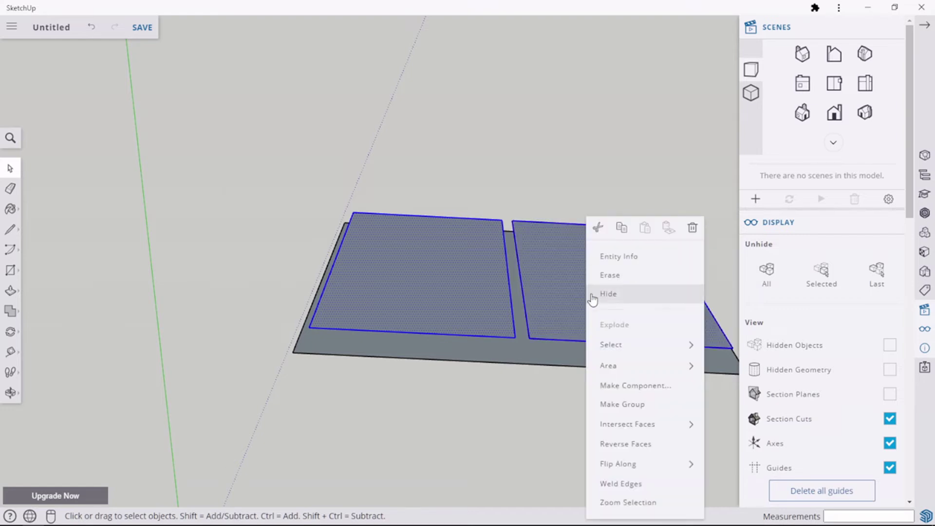
click(647, 407)
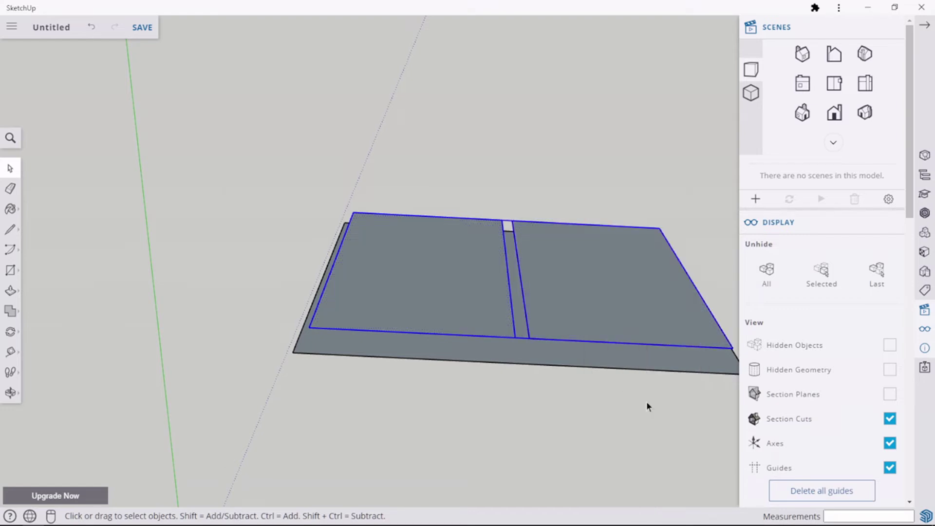
right_click(454, 314)
click(490, 245)
Delete the rectangle's face, keeping its four edges
middle_drag(495, 327, 345, 185)
click(465, 268)
key(Delete)
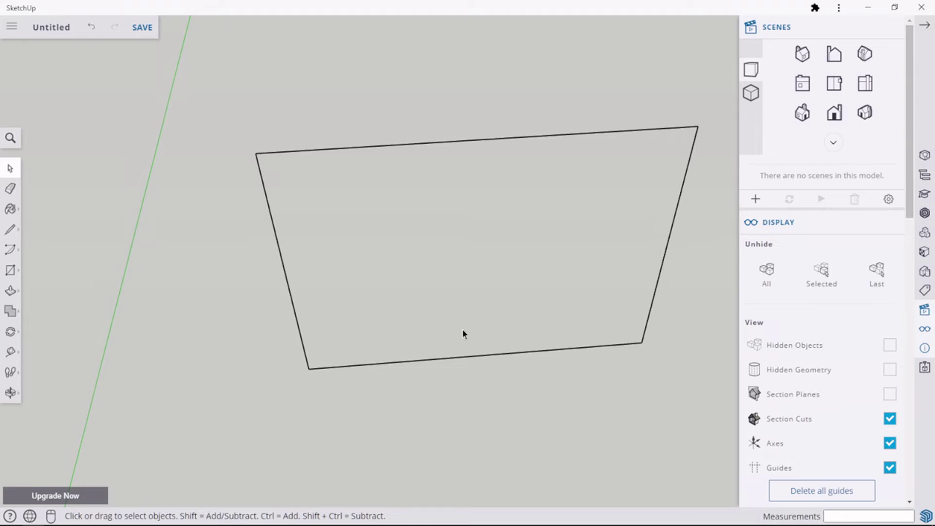
Offset the rectangle's four edges outward by 2 cm
middle_drag(281, 241, 280, 190)
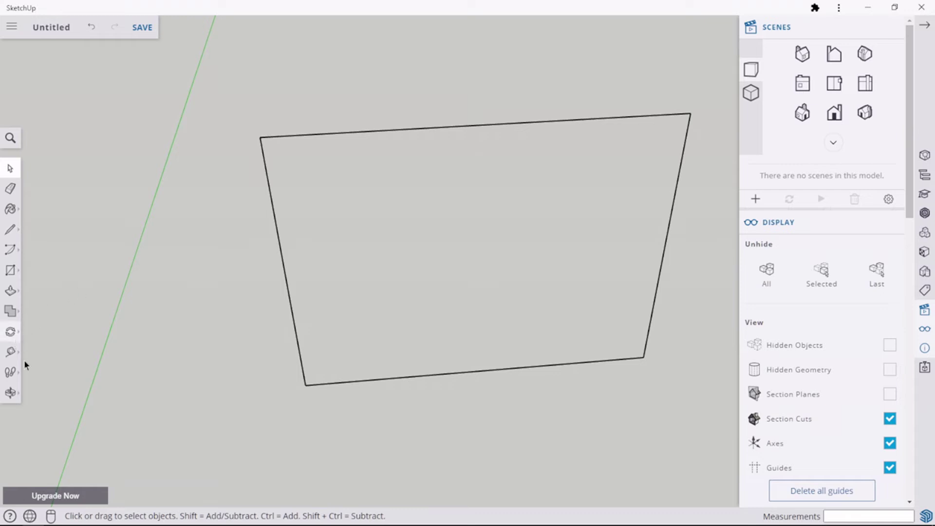
click(18, 337)
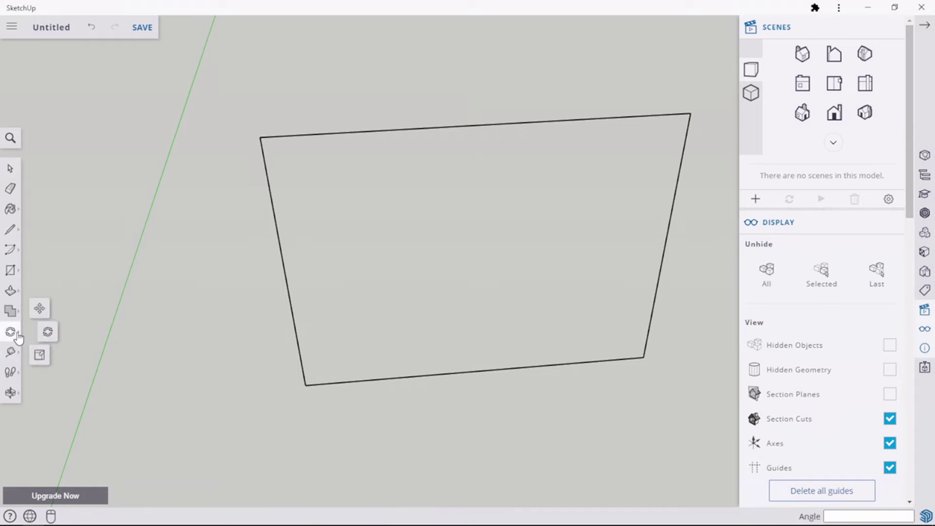
click(11, 291)
click(40, 268)
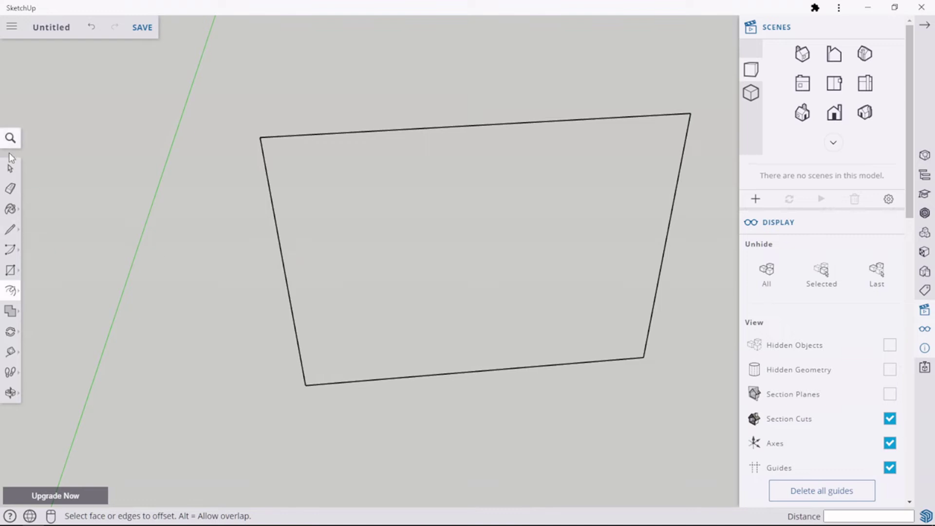
click(10, 168)
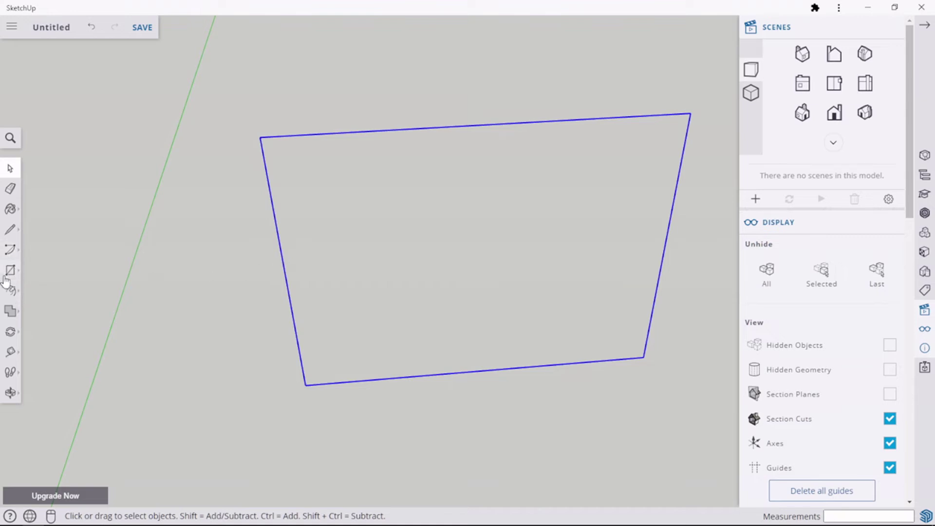
click(10, 290)
click(283, 264)
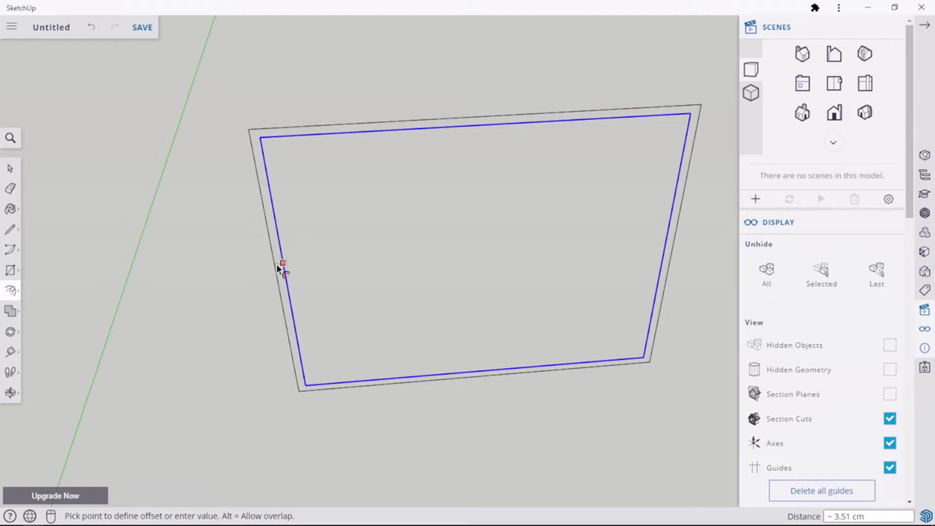
text(2)
key(Return)
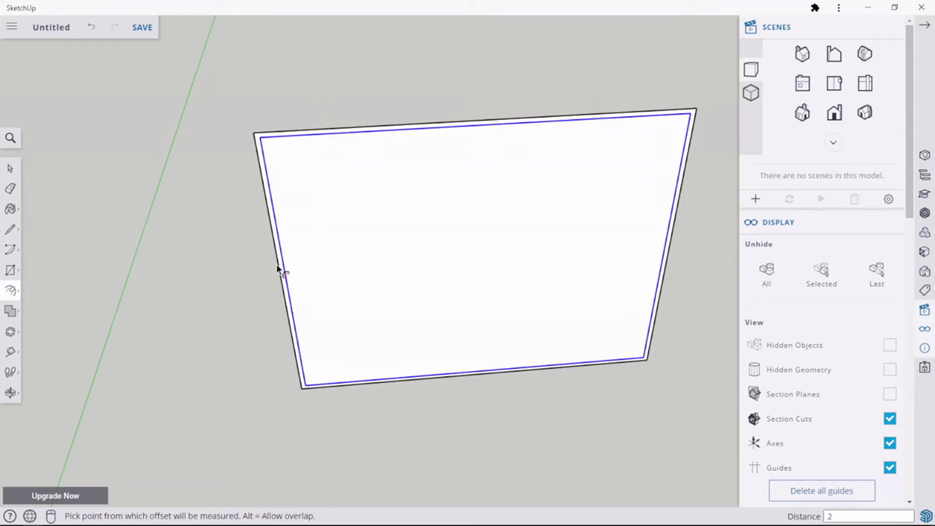
Delete the faces and the four inner edges, keeping only the outer offset outline
scroll(304, 253, up, 2)
scroll(304, 254, down, 1)
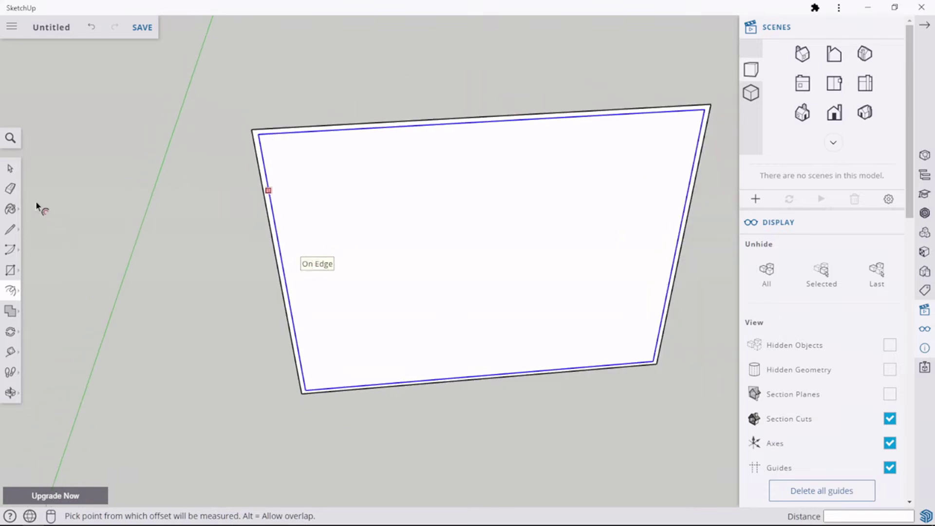
click(10, 168)
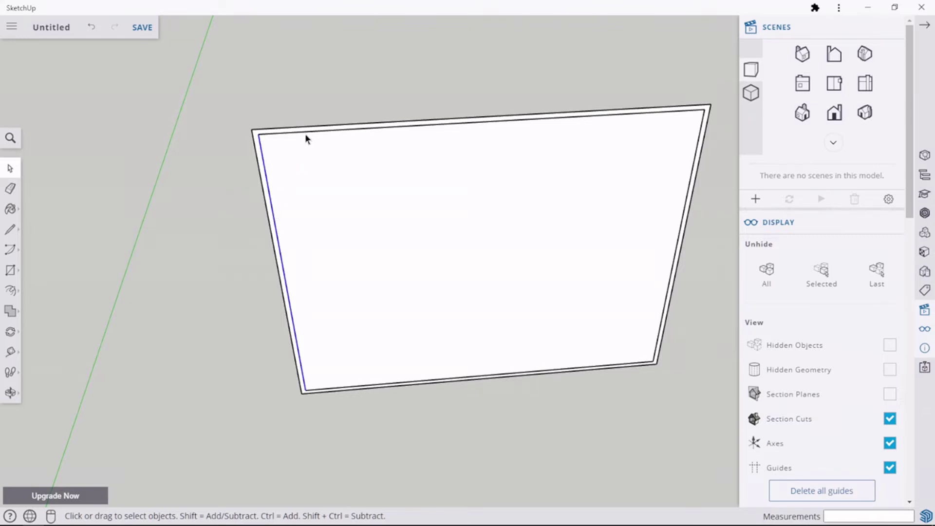
click(379, 212)
key(Delete)
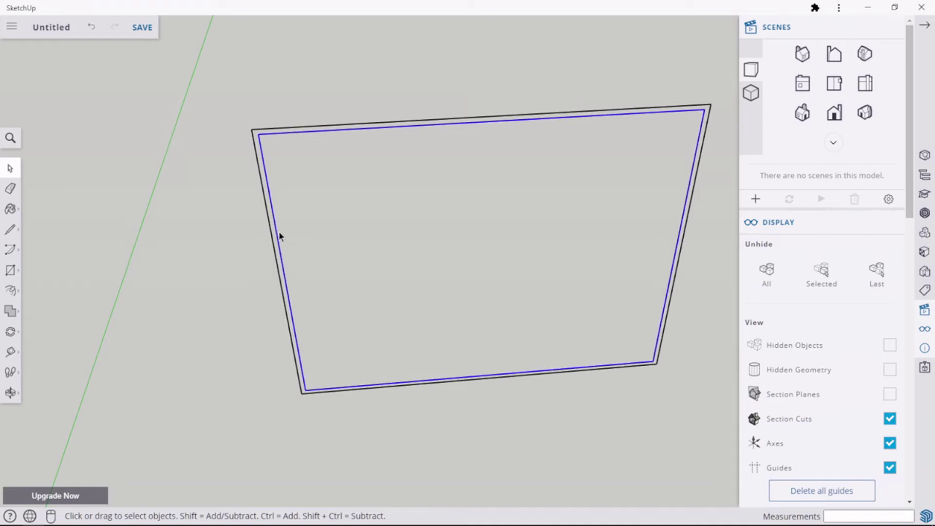
key(Delete)
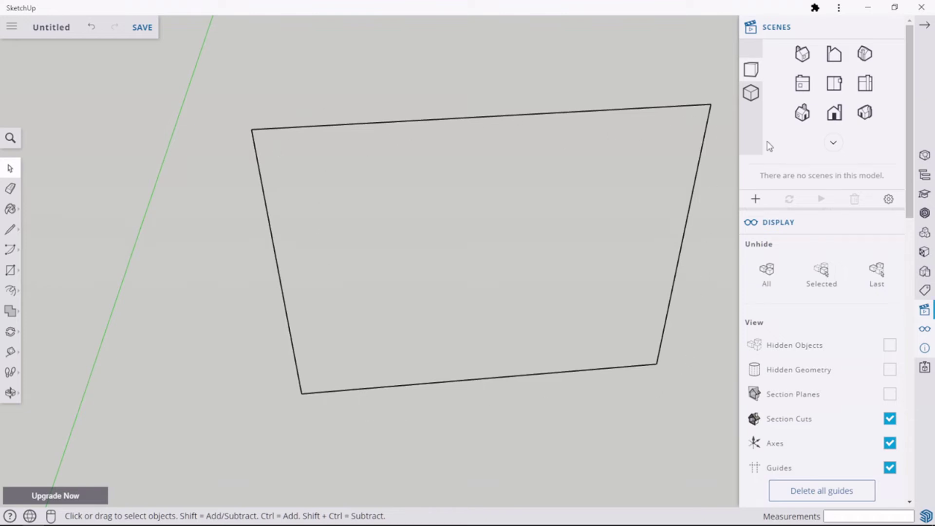
Draw a 7 cm line along the outline's lower edge, starting at its lower-left corner
middle_drag(317, 273, 320, 244)
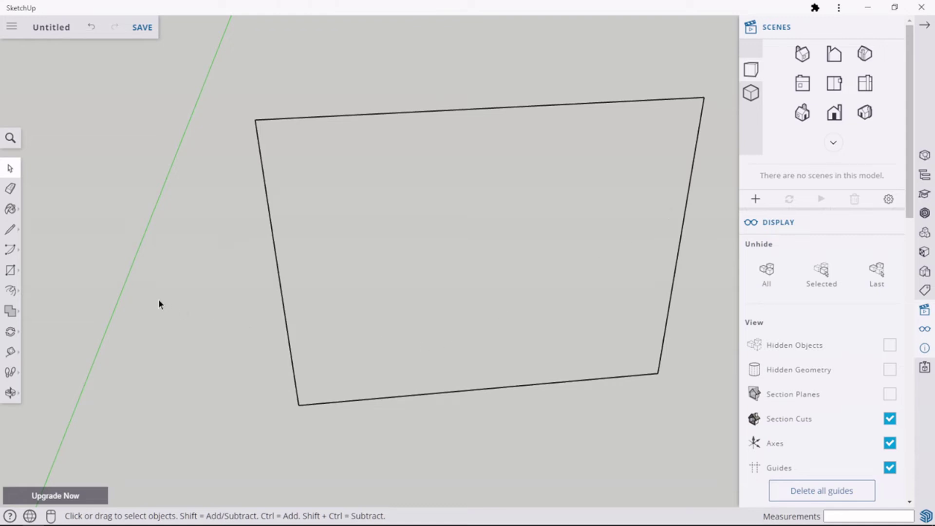
middle_drag(281, 412, 294, 481)
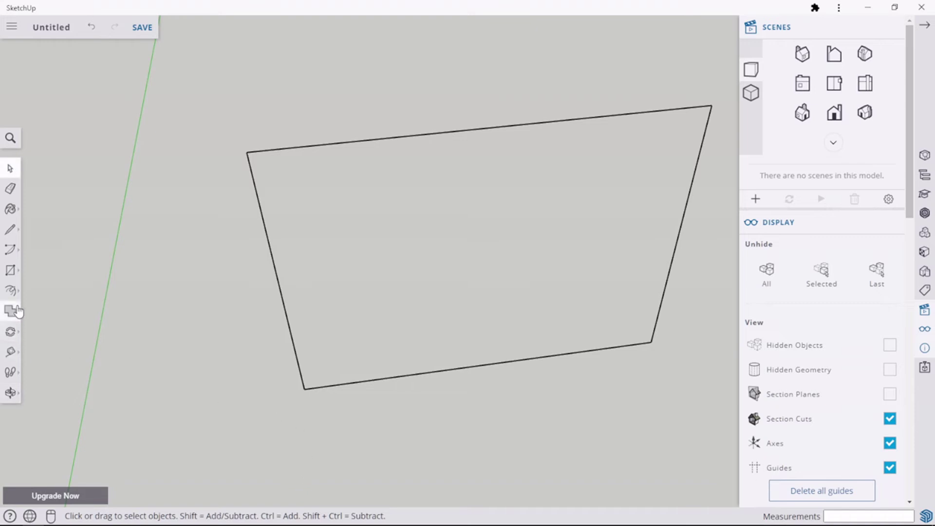
click(11, 230)
scroll(314, 385, up, 5)
scroll(316, 387, down, 1)
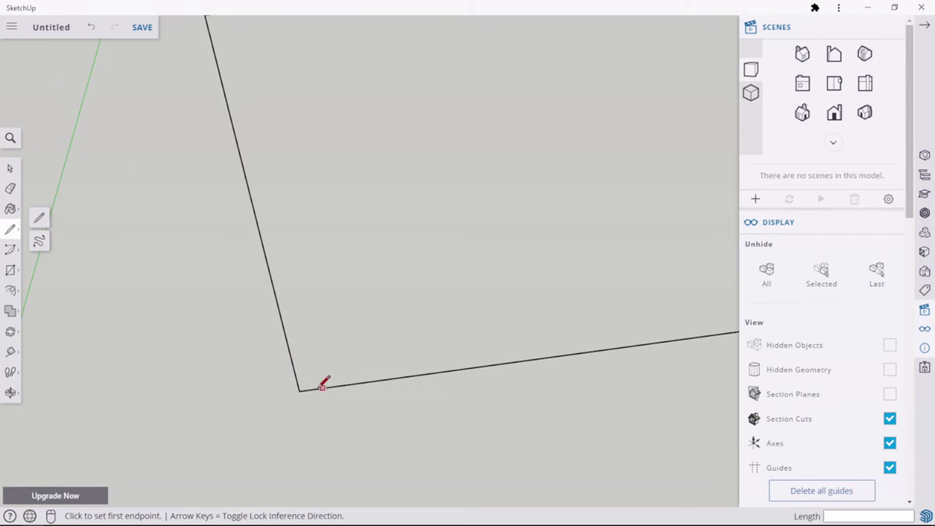
click(299, 391)
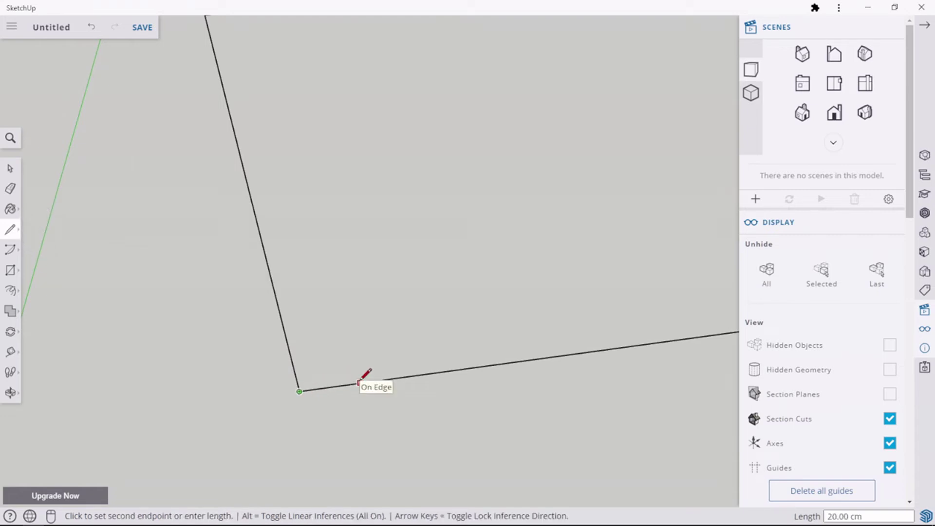
text(7)
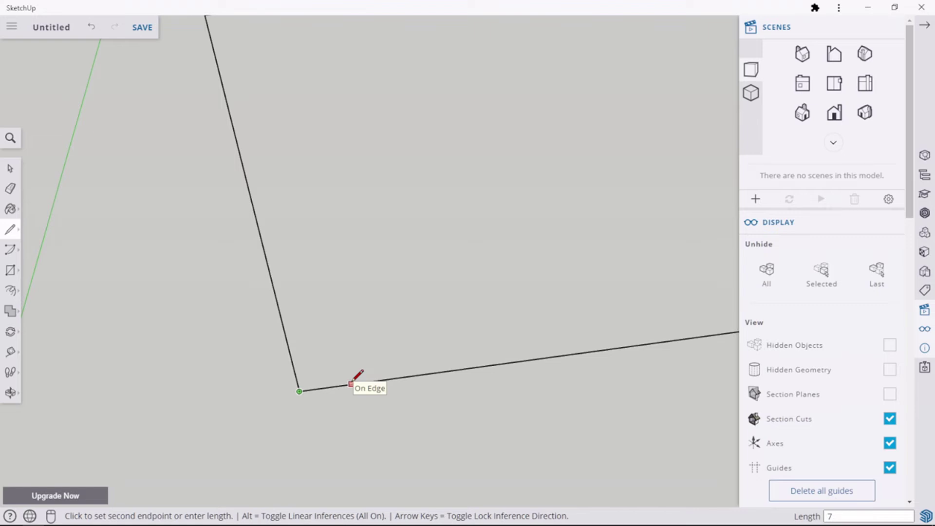
key(Return)
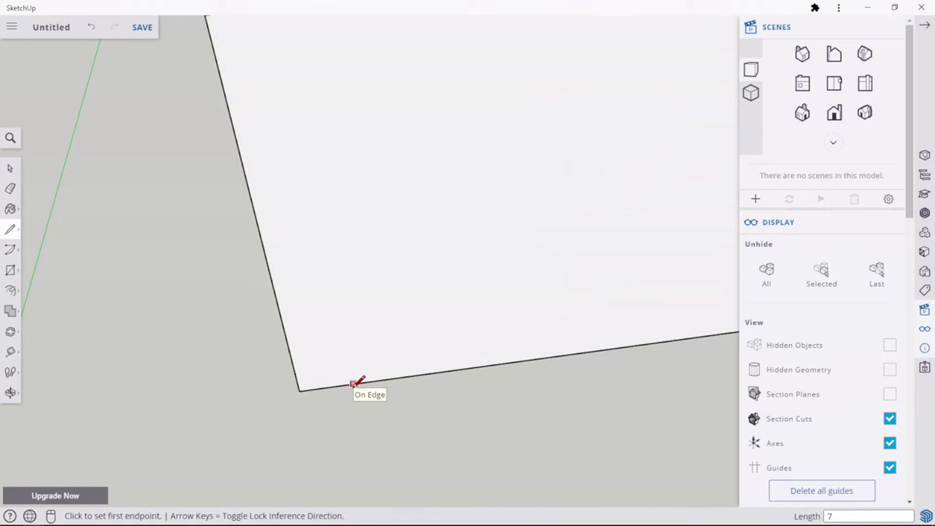
click(12, 271)
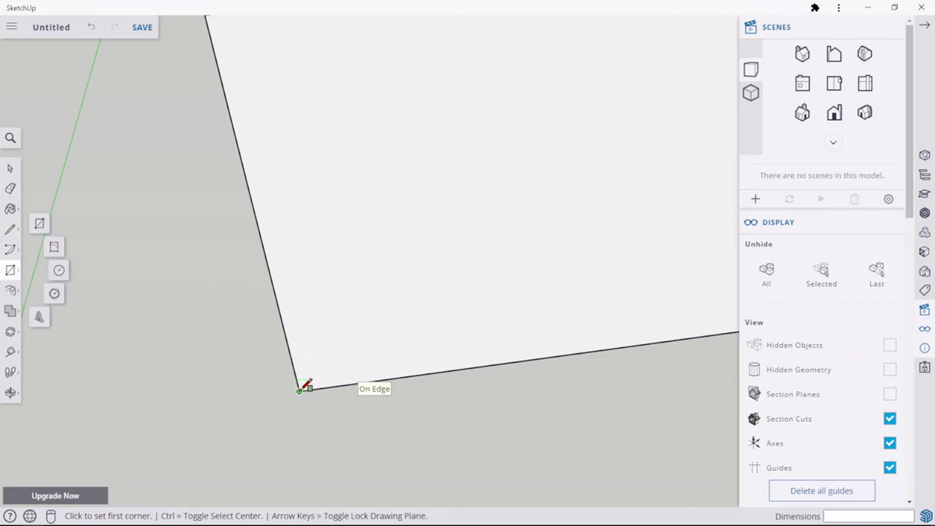
middle_drag(307, 387, 302, 385)
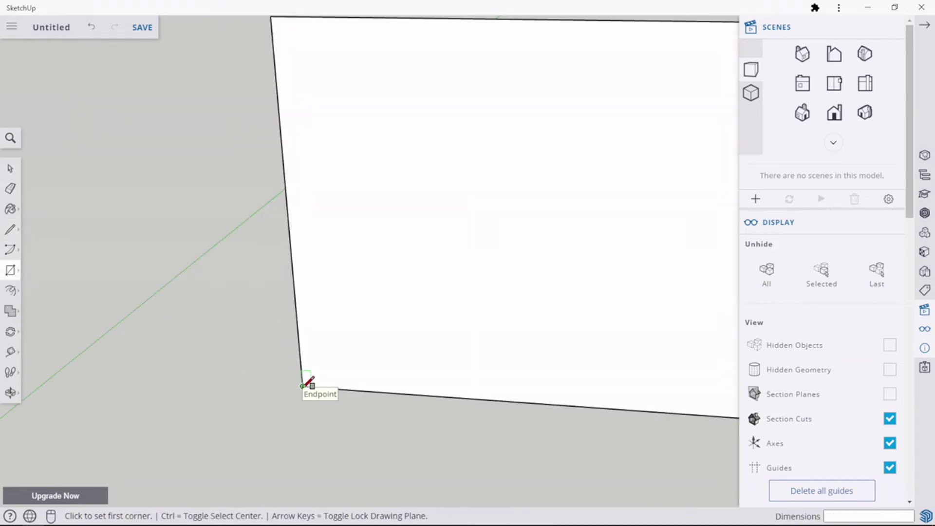
click(302, 386)
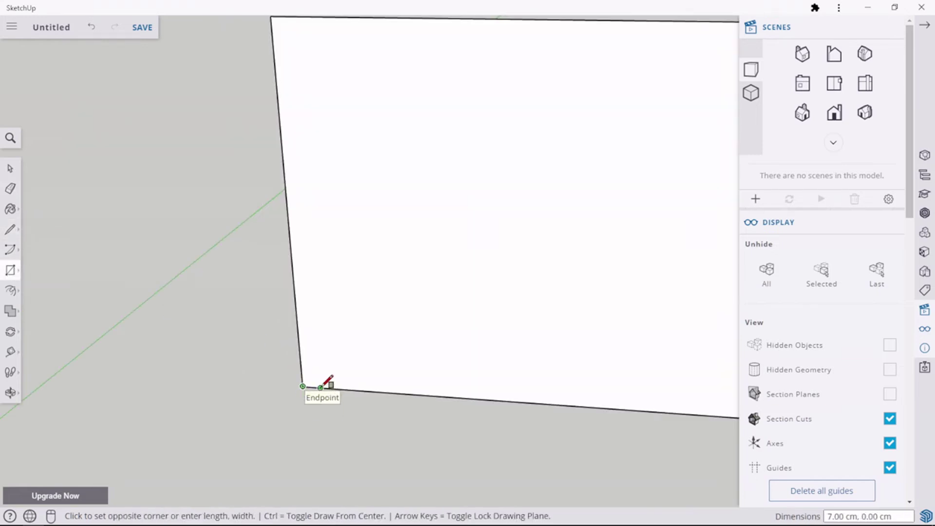
key(Escape)
click(10, 169)
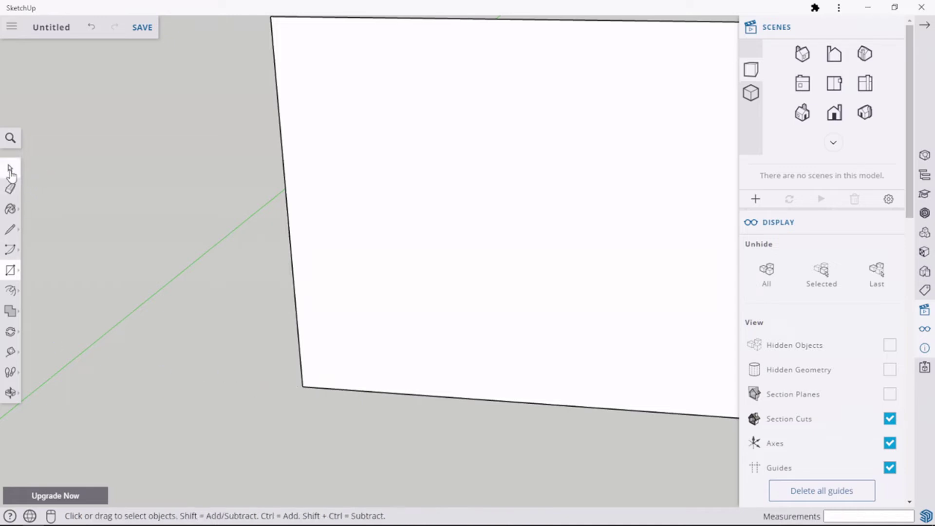
Draw a 2 cm line from the outline's lower-left corner, perpendicular to the face, and end the line there
click(10, 234)
click(302, 386)
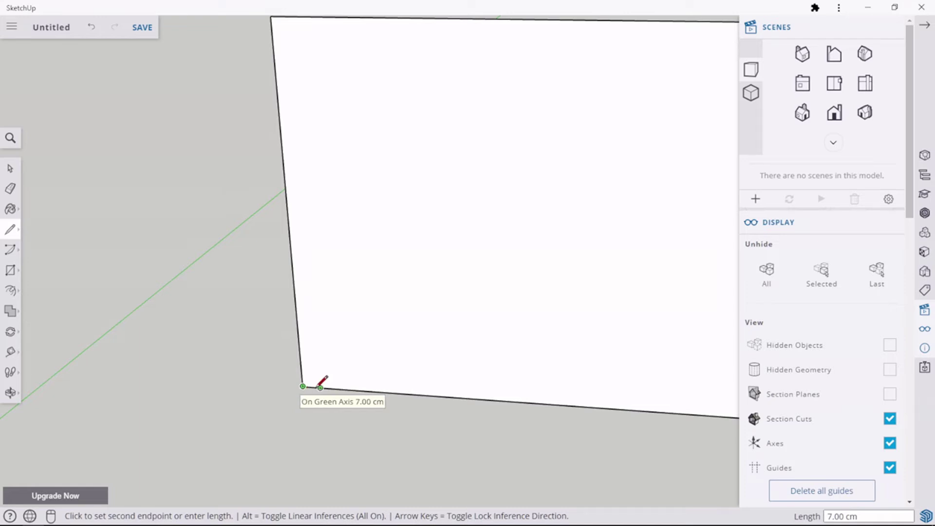
scroll(310, 374, up, 2)
shift+middle_drag(294, 394, 290, 386)
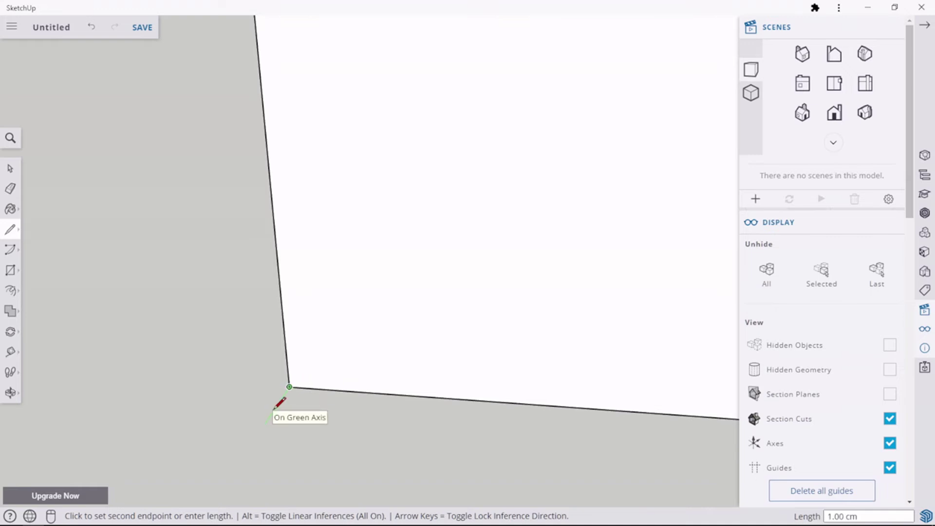
key(Escape)
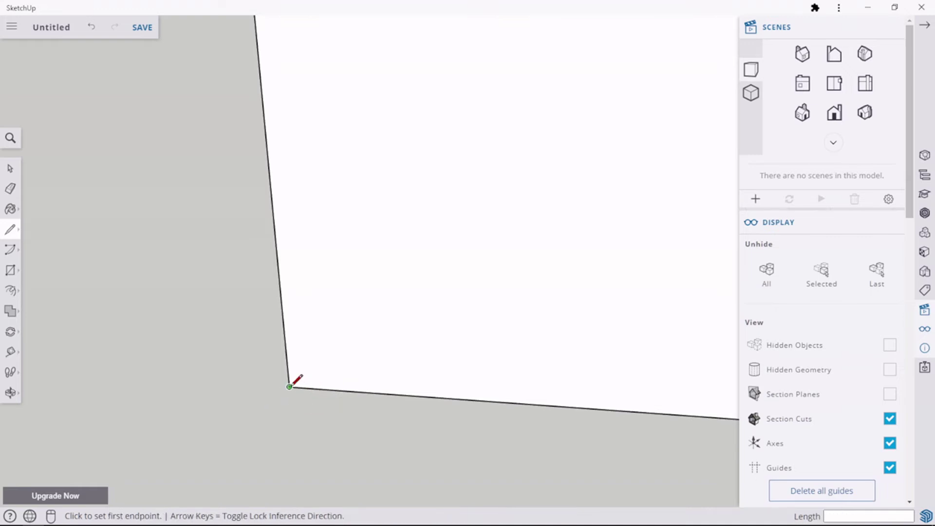
click(289, 386)
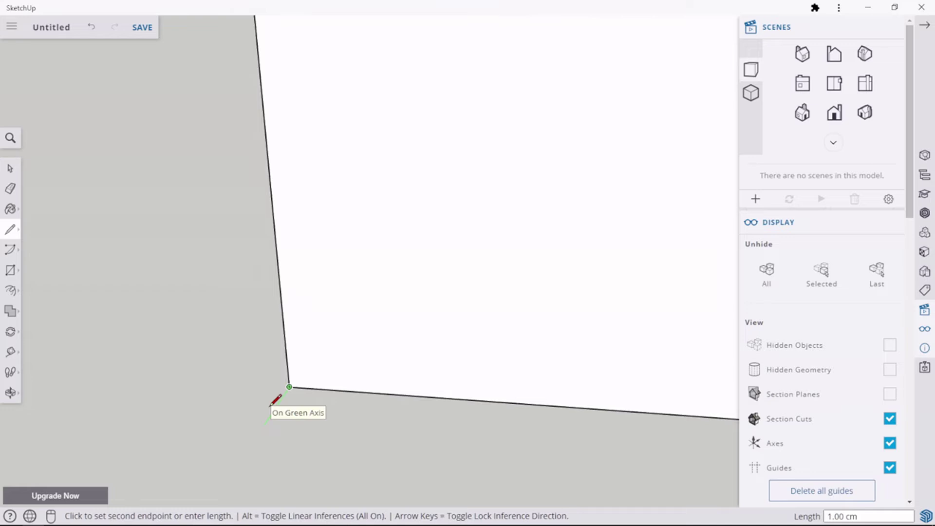
key(Return)
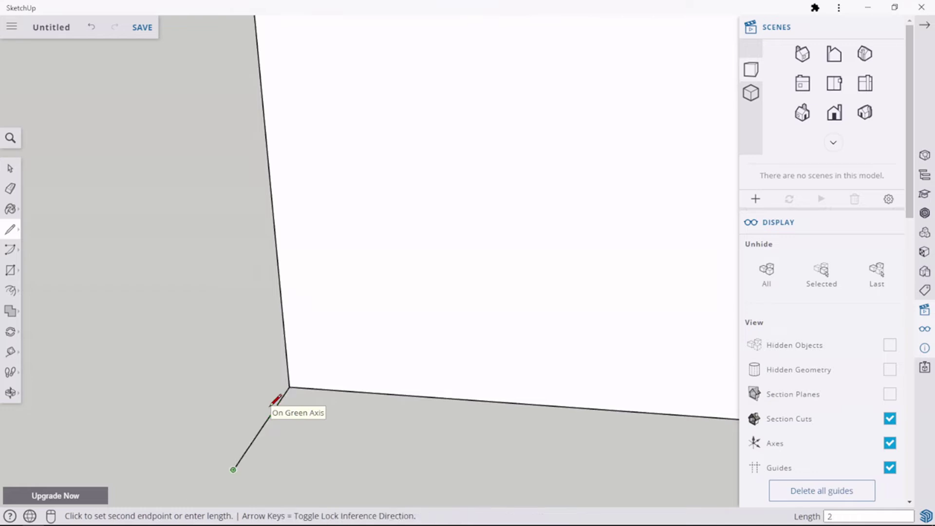
middle_drag(274, 400, 271, 375)
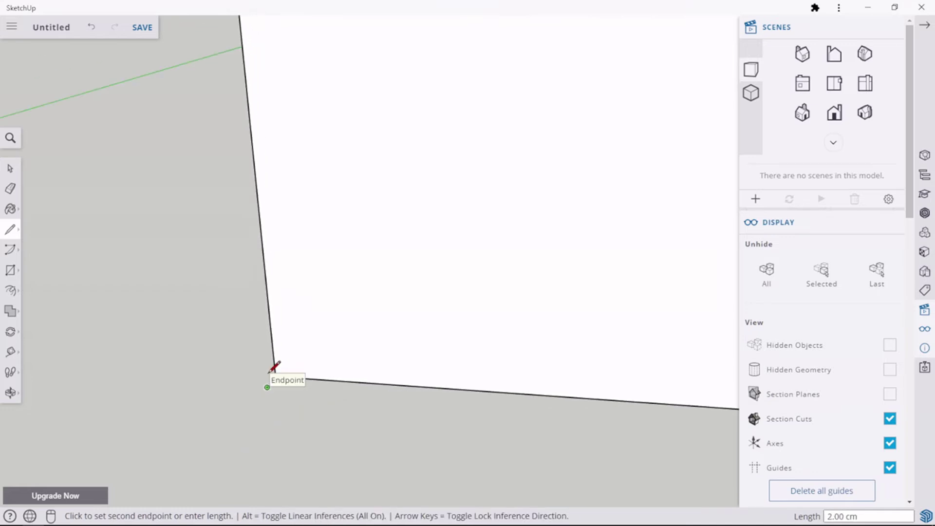
key(ctrl+z)
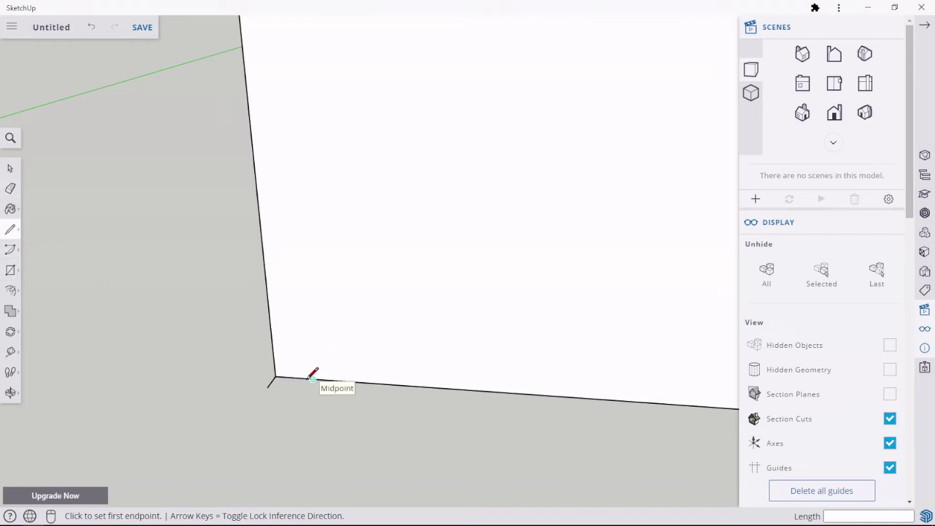
Draw a rectangle from the end of the 7 cm segment to the free end of the 2 cm line
scroll(402, 385, down, 2)
scroll(402, 385, down, 2)
click(389, 380)
scroll(372, 378, up, 2)
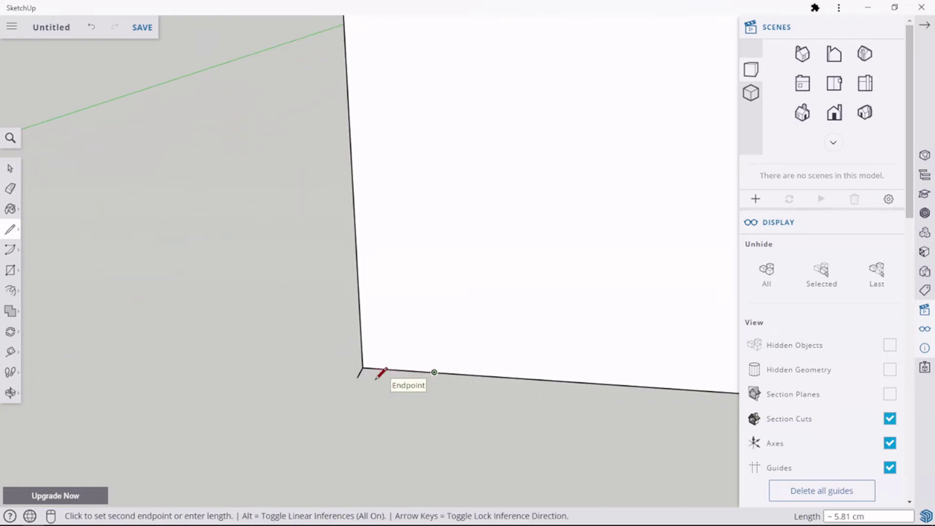
click(11, 269)
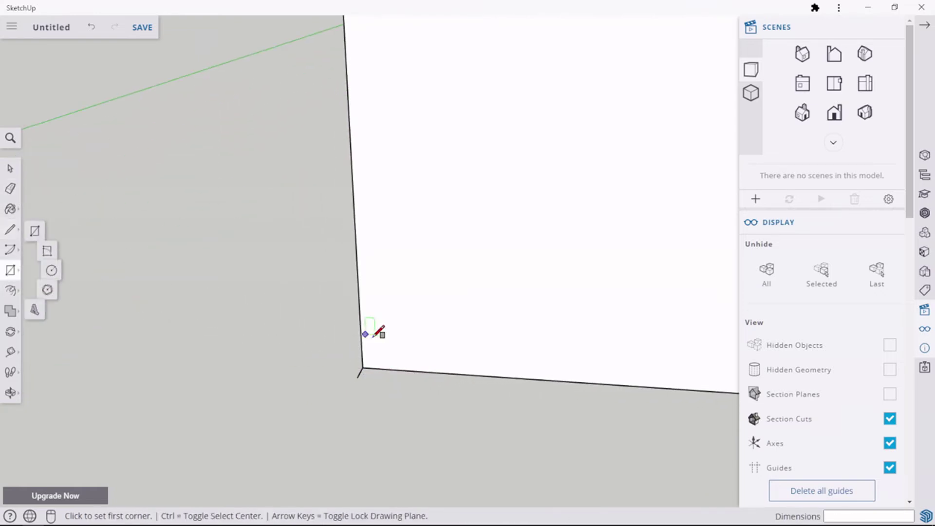
click(434, 372)
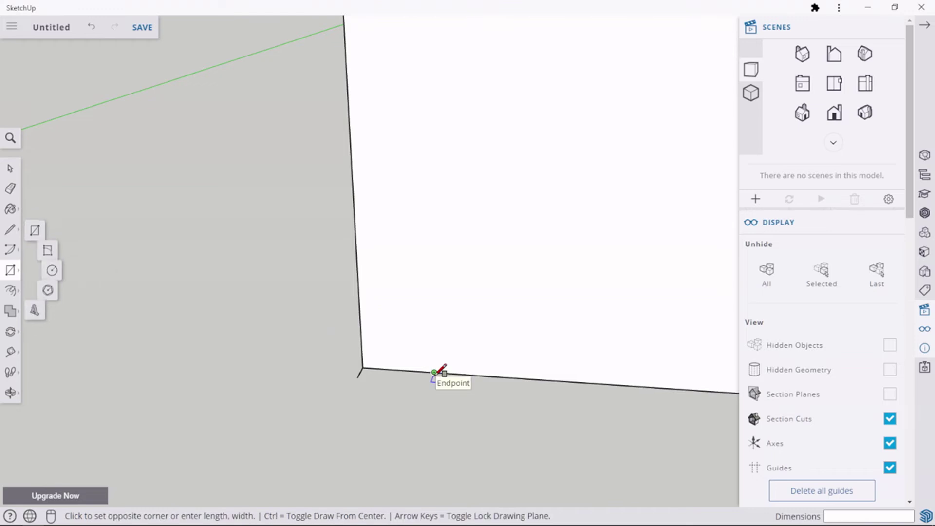
click(361, 375)
scroll(434, 395, up, 2)
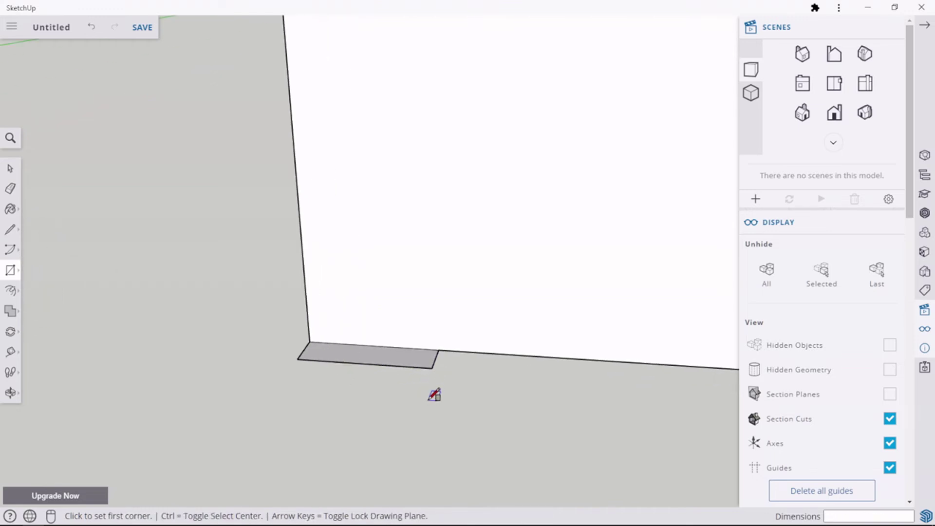
scroll(433, 395, up, 1)
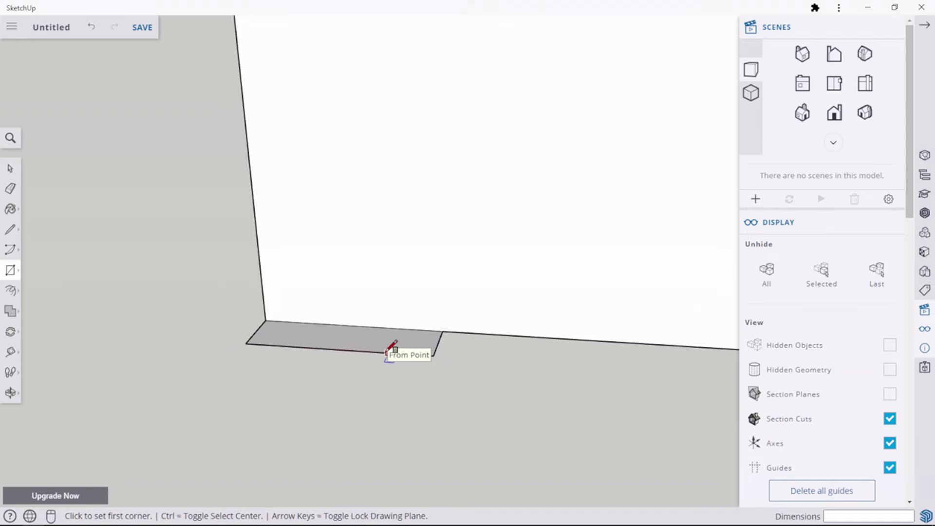
Draw a 3 cm line along the small rectangle's outer long edge, starting from its outer right corner
click(9, 232)
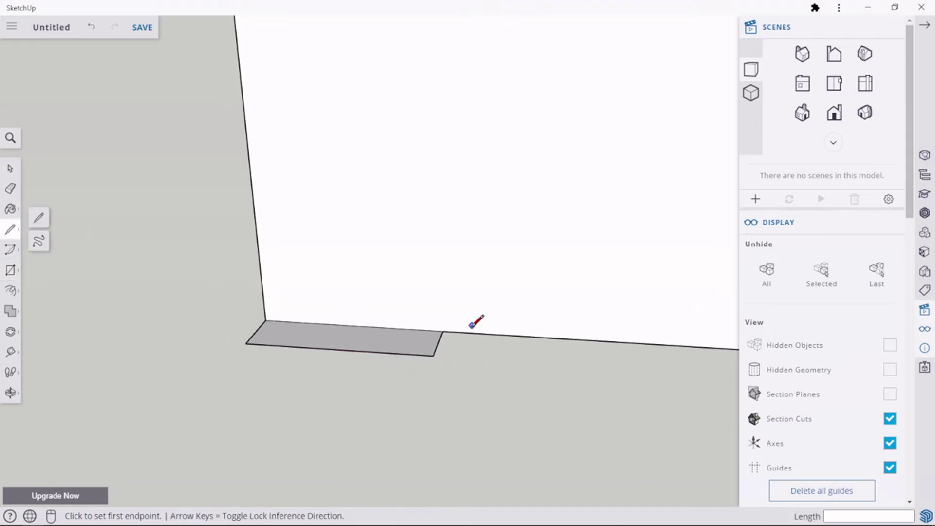
click(433, 355)
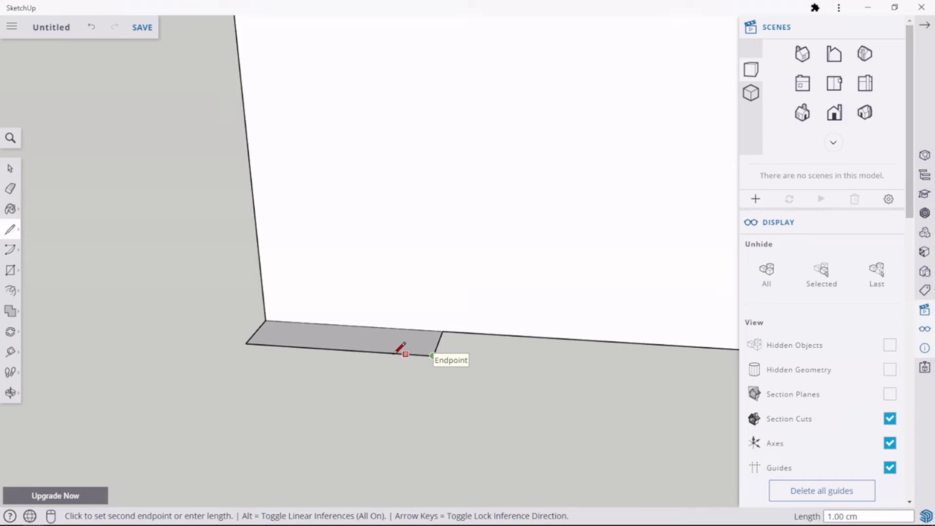
text(3)
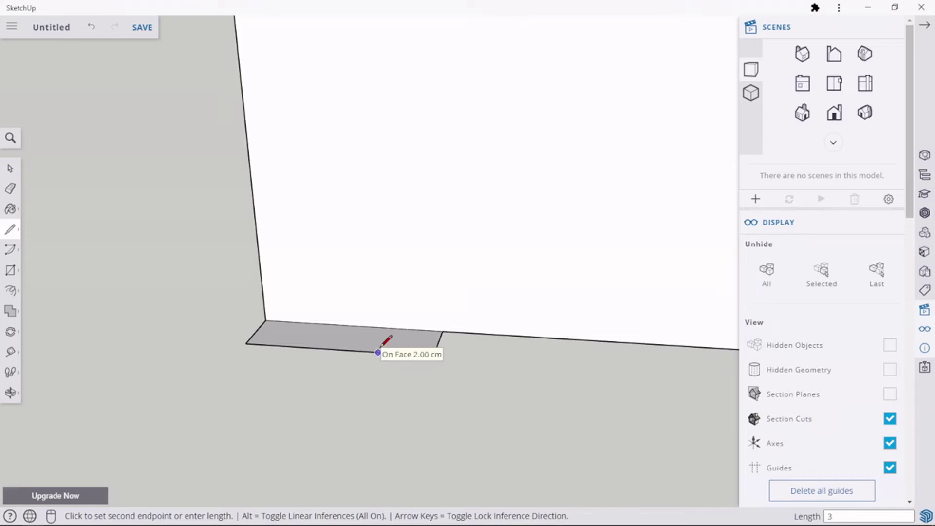
key(Return)
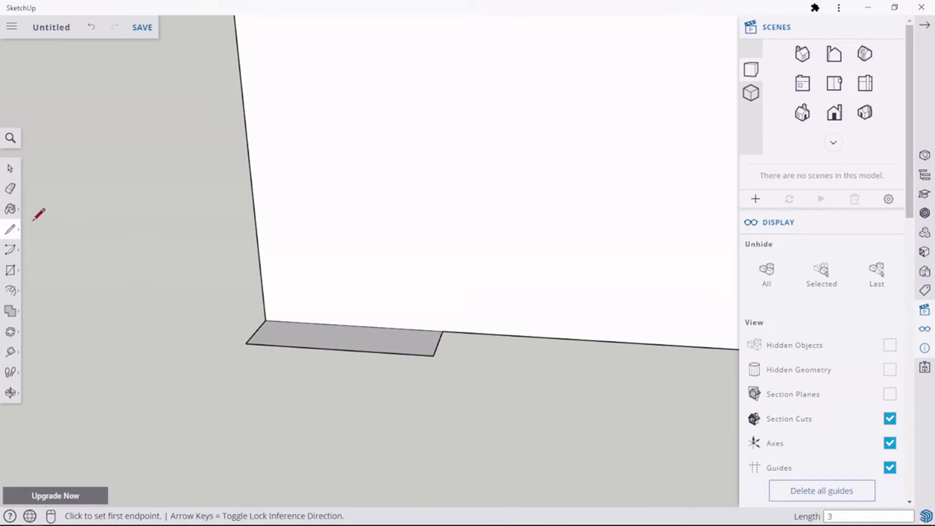
Draw a 1 by 3 cm rectangle from the midpoint of the profile's right short edge to the end of the 3 cm segment
click(10, 270)
click(437, 342)
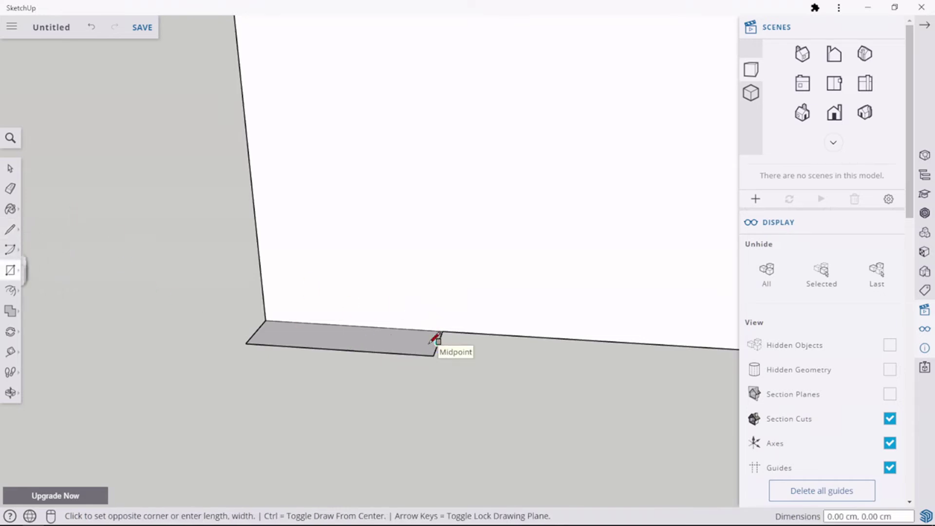
click(352, 349)
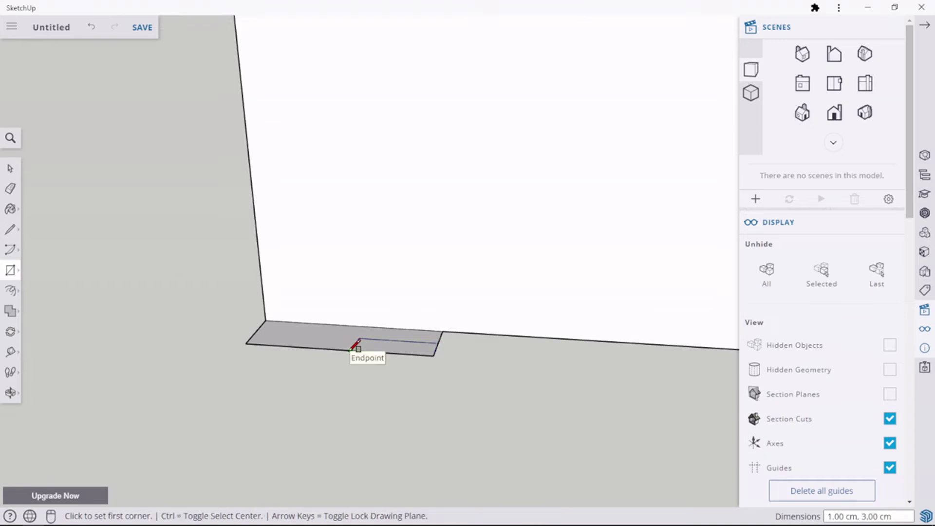
Delete the two outer edges of the 1 by 3 cm rectangle to cut a step into the profile
click(10, 168)
click(434, 349)
key(Delete)
click(415, 355)
key(Delete)
scroll(379, 376, up, 2)
scroll(375, 369, up, 1)
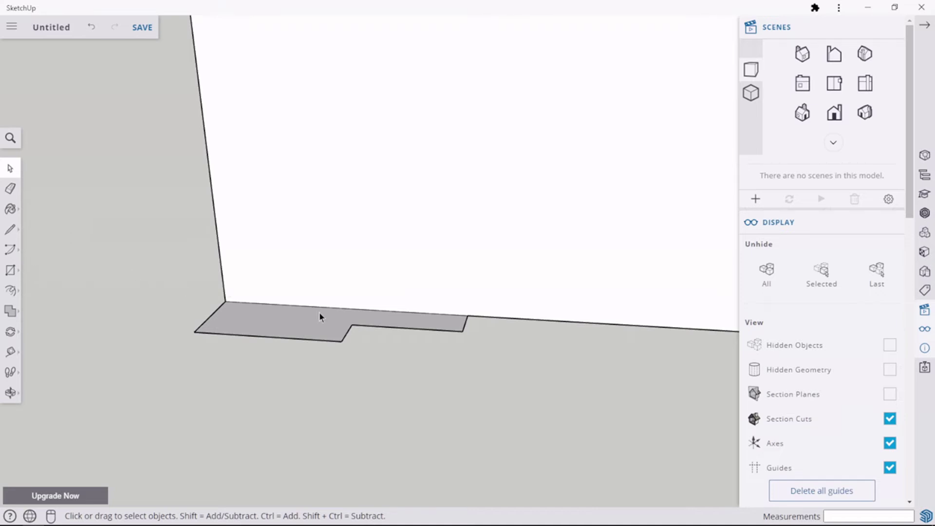
Delete the large face inside the outline and select all of the outline's edges together with the stepped profile
scroll(455, 367, down, 5)
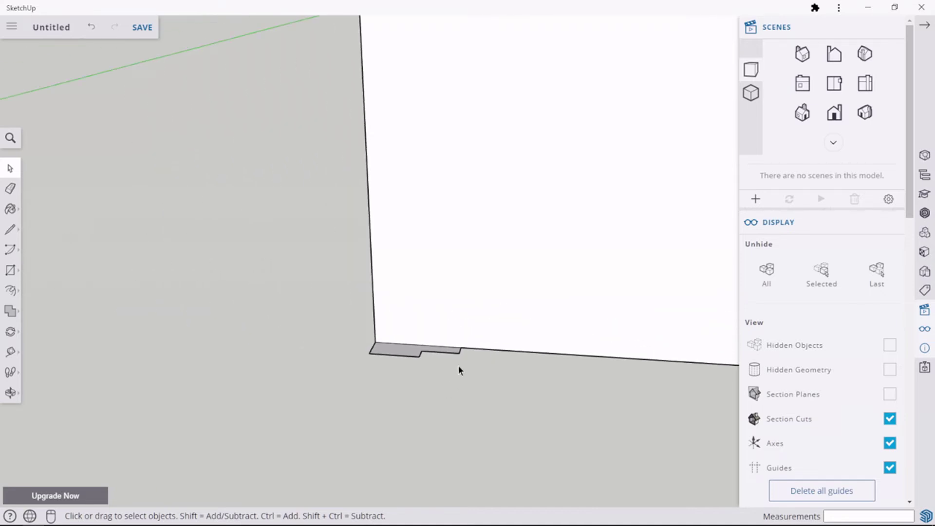
scroll(453, 365, up, 2)
scroll(451, 359, down, 3)
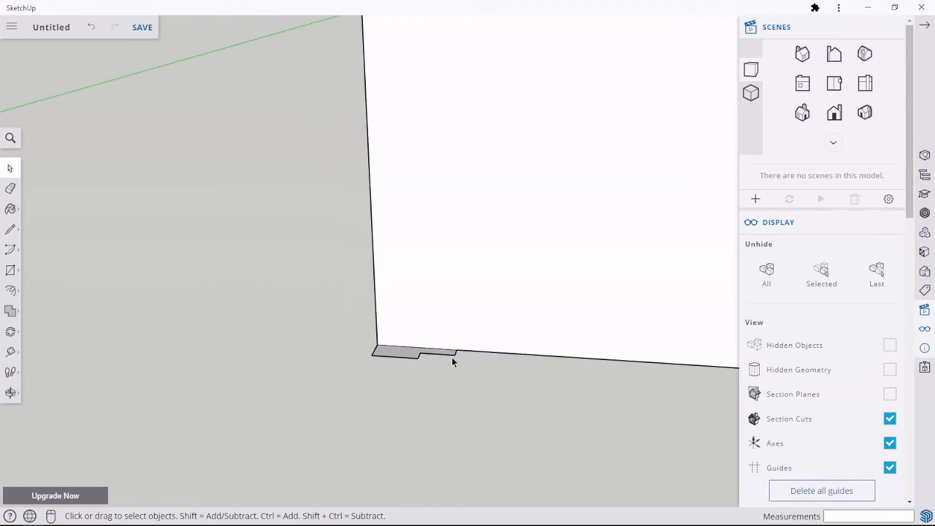
middle_drag(454, 356, 288, 363)
click(323, 317)
scroll(322, 317, down, 3)
scroll(323, 316, down, 1)
scroll(323, 317, up, 2)
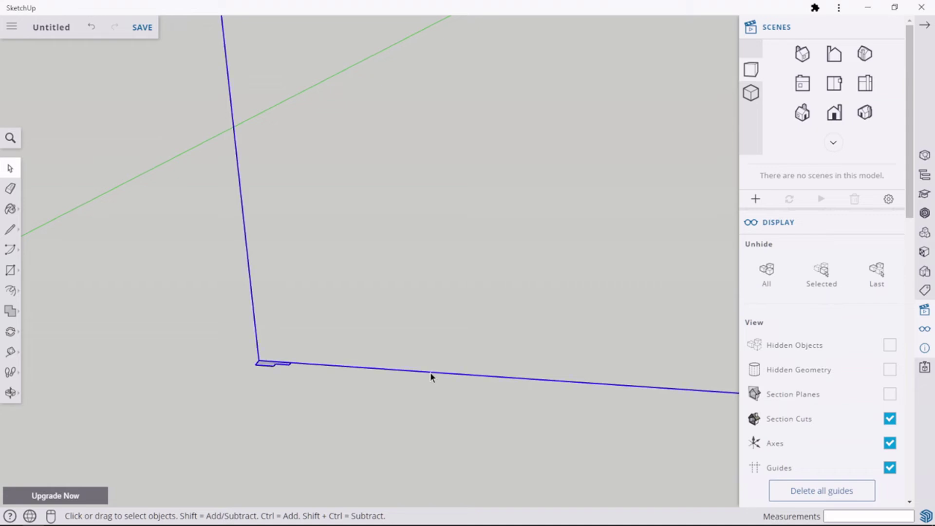
Deselect the stepped profile's face and edges, keeping only the remaining outline edges selected as the path
scroll(421, 351, down, 1)
scroll(332, 358, up, 2)
scroll(314, 363, up, 2)
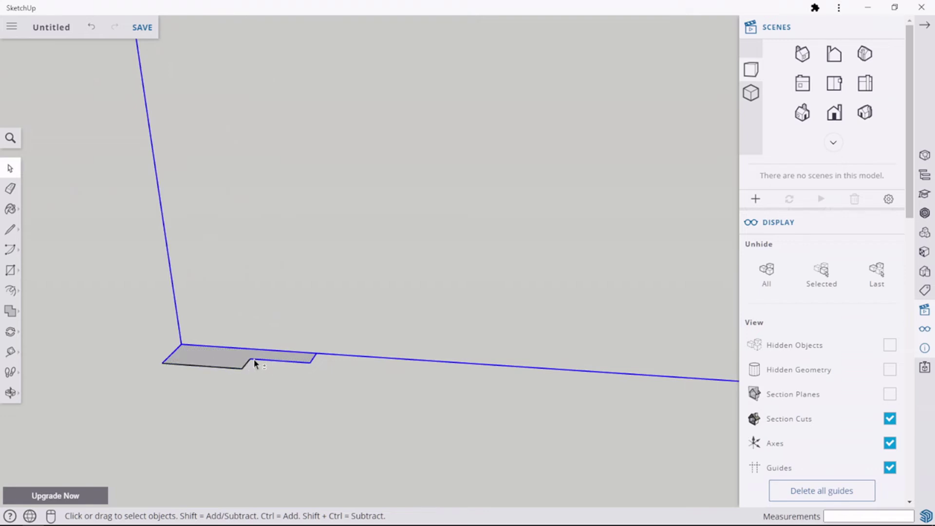
click(313, 358)
scroll(334, 355, up, 4)
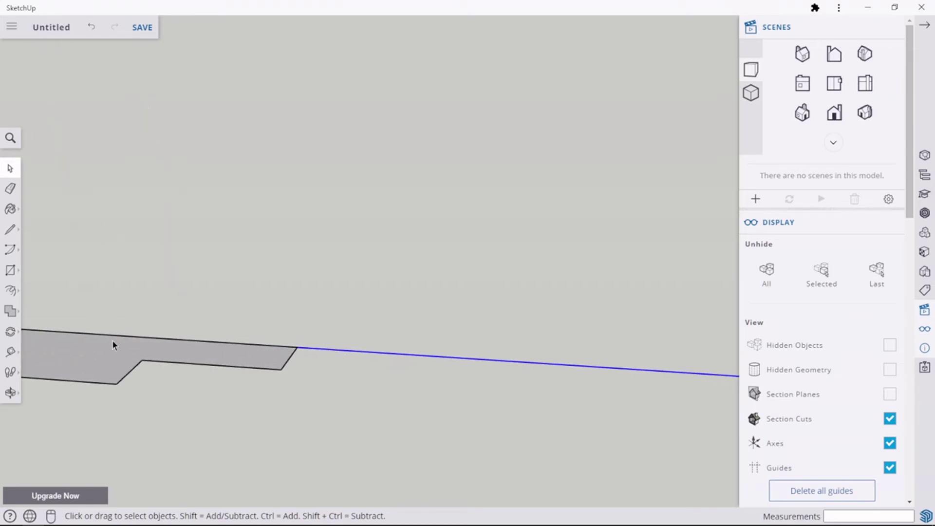
scroll(122, 341, down, 5)
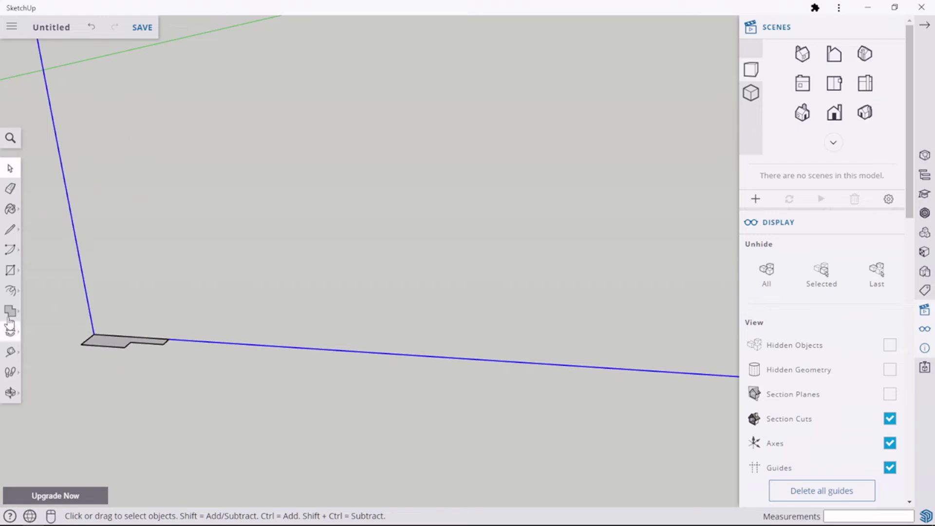
click(9, 229)
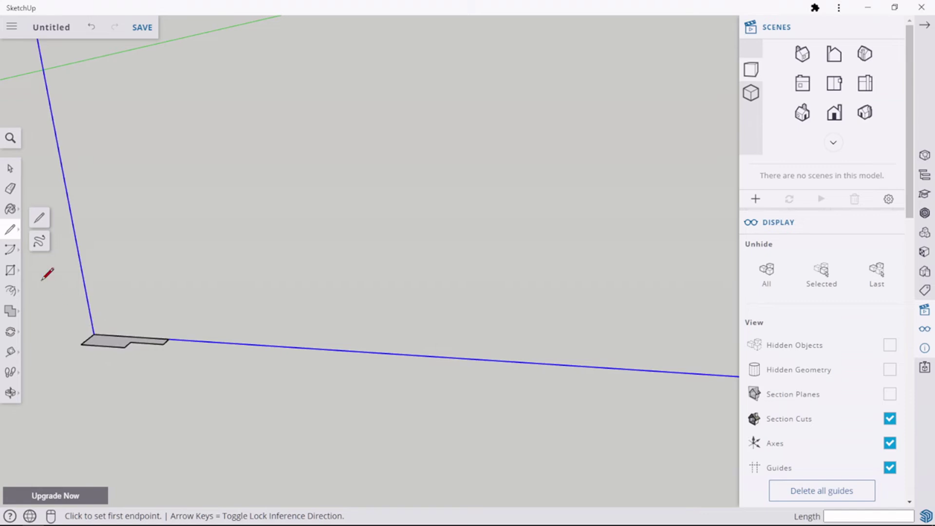
click(10, 168)
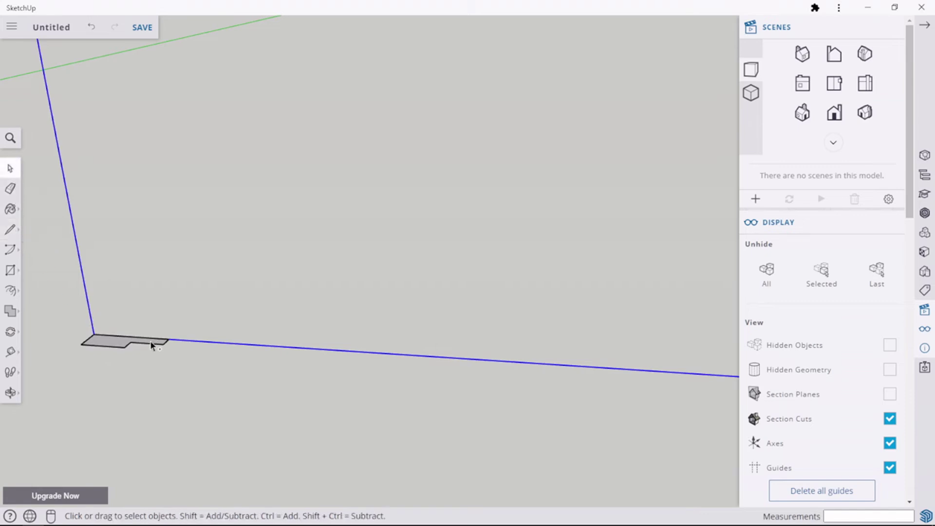
scroll(272, 314, down, 2)
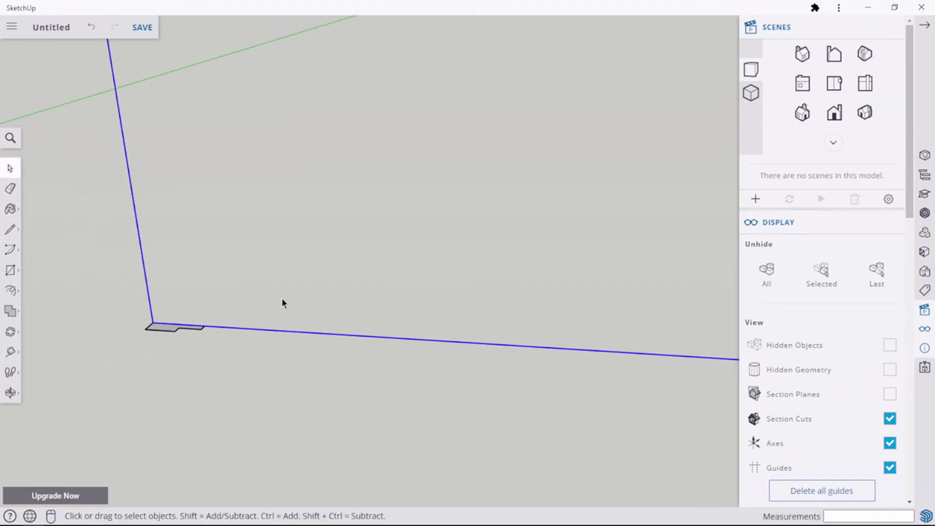
right_click(285, 276)
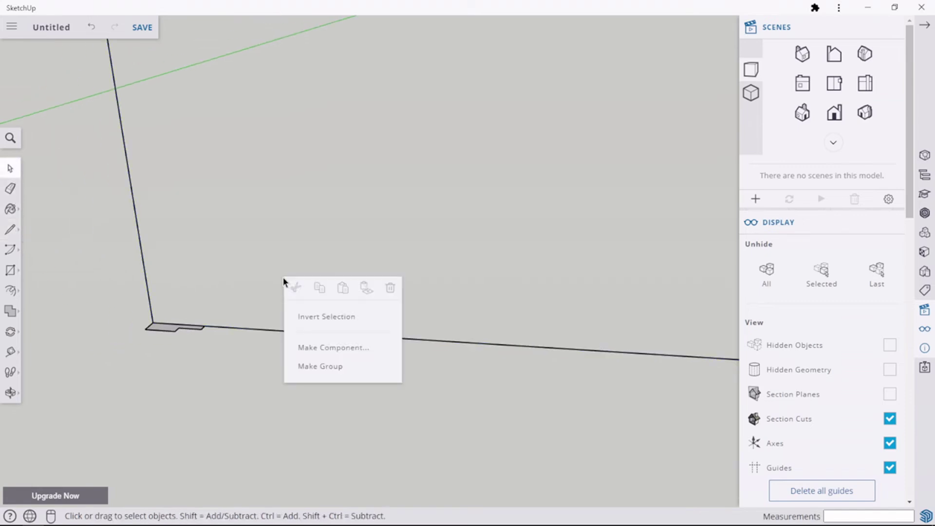
click(235, 325)
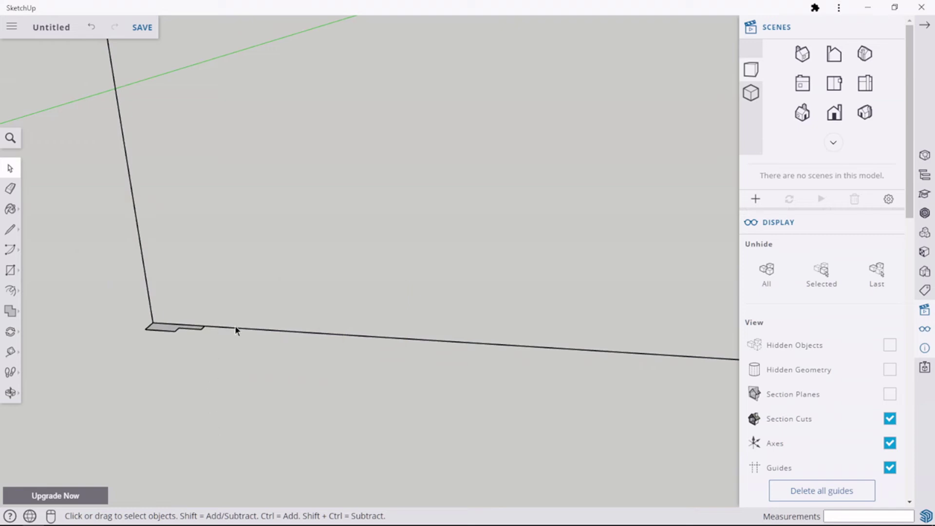
scroll(182, 328, up, 3)
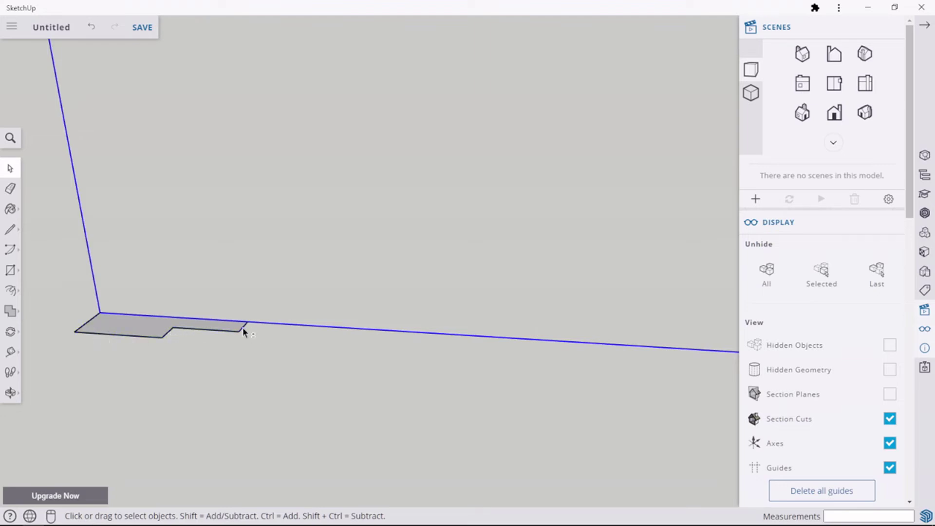
right_click(285, 268)
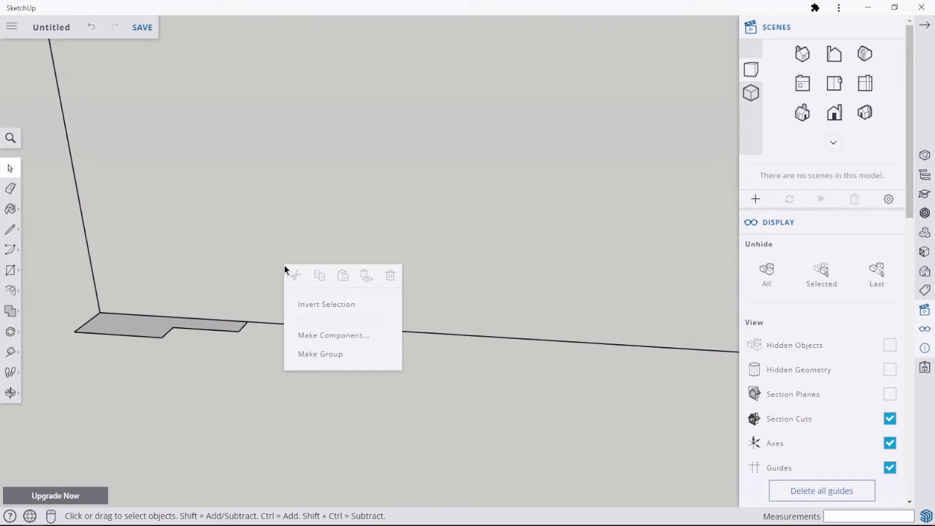
scroll(271, 241, down, 5)
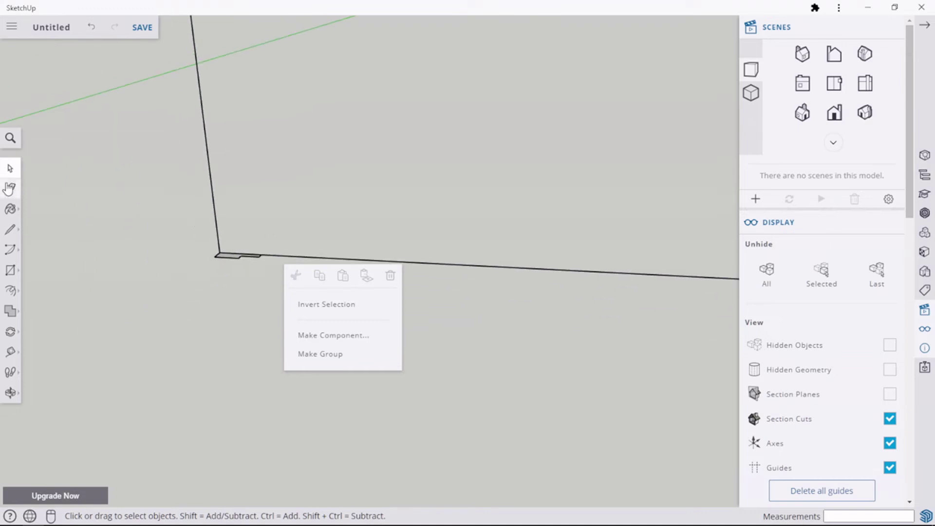
Select the edges of the large outline again as the sweep path, leaving the stepped profile unselected
shift+middle_drag(273, 241, 364, 259)
click(458, 270)
middle_drag(456, 269, 553, 376)
scroll(553, 375, down, 2)
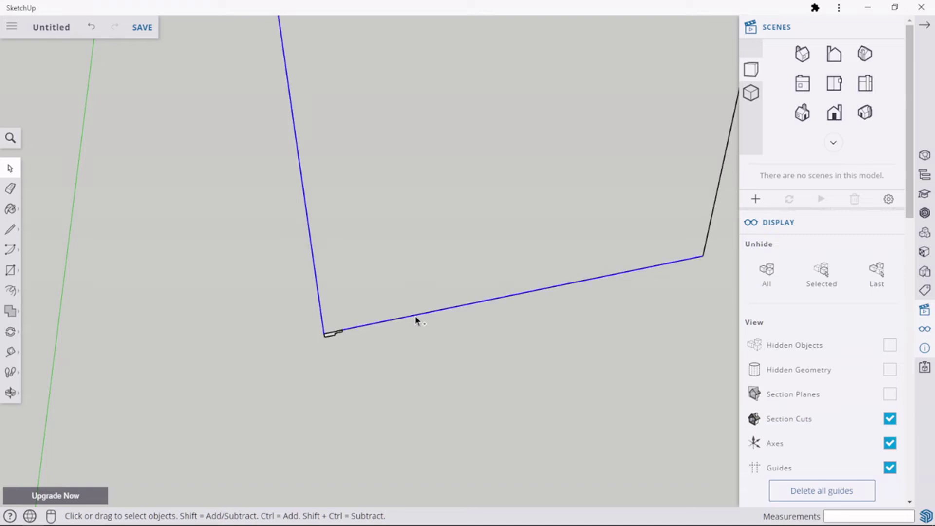
middle_drag(603, 192, 420, 122)
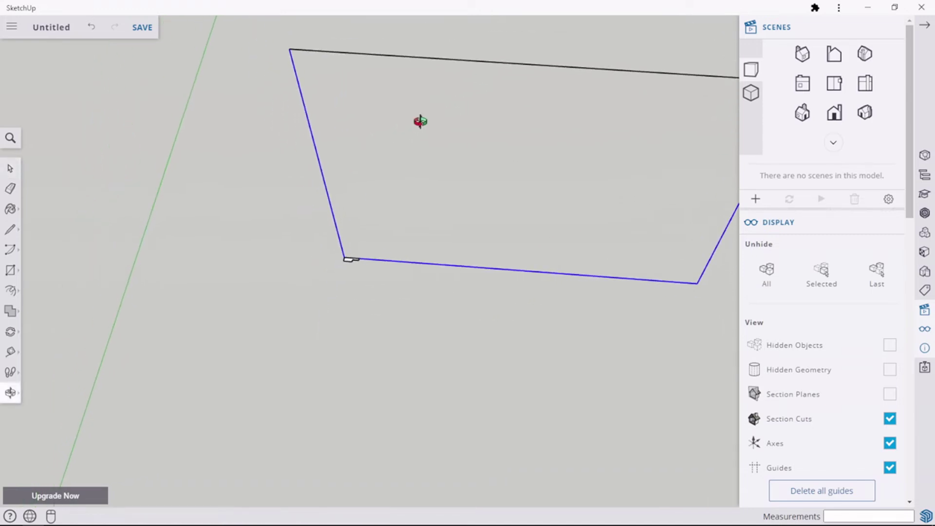
scroll(344, 276, up, 3)
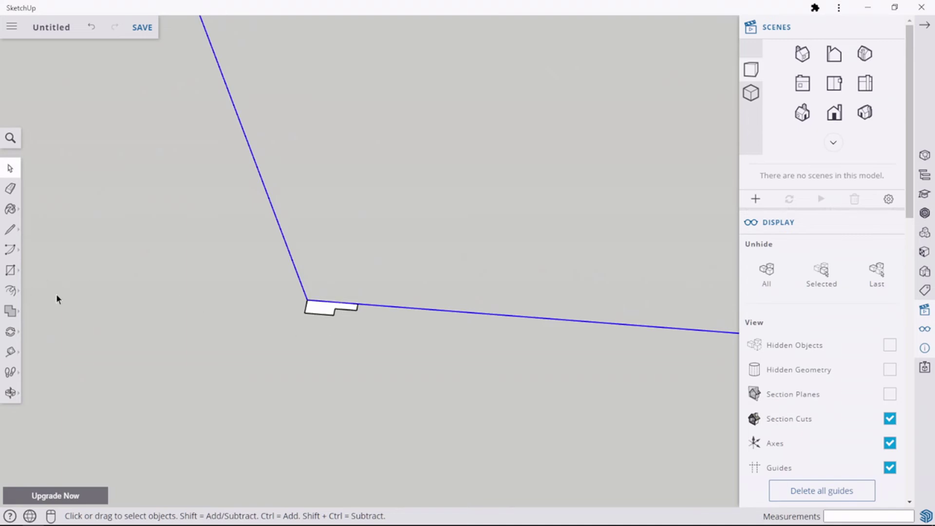
Sweep the stepped profile around the selected outline with Follow Me to form the surrounding frame
click(17, 336)
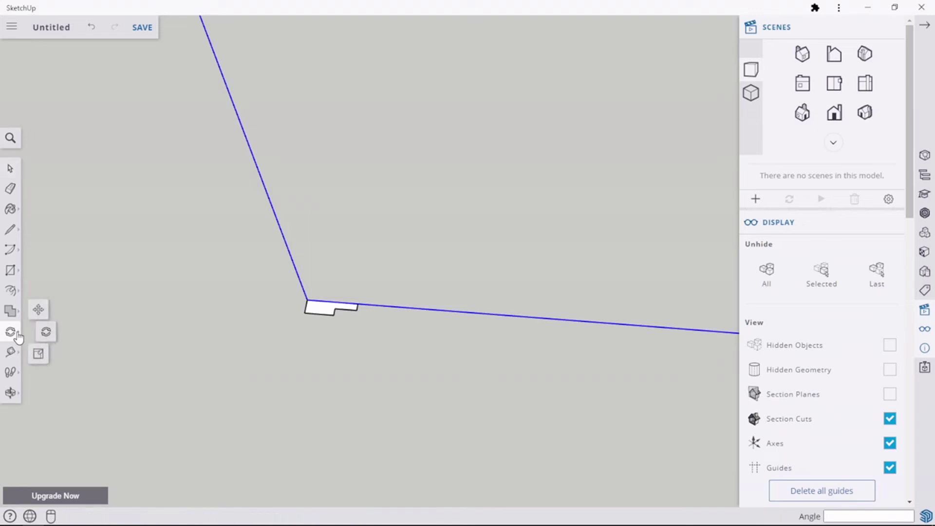
click(12, 290)
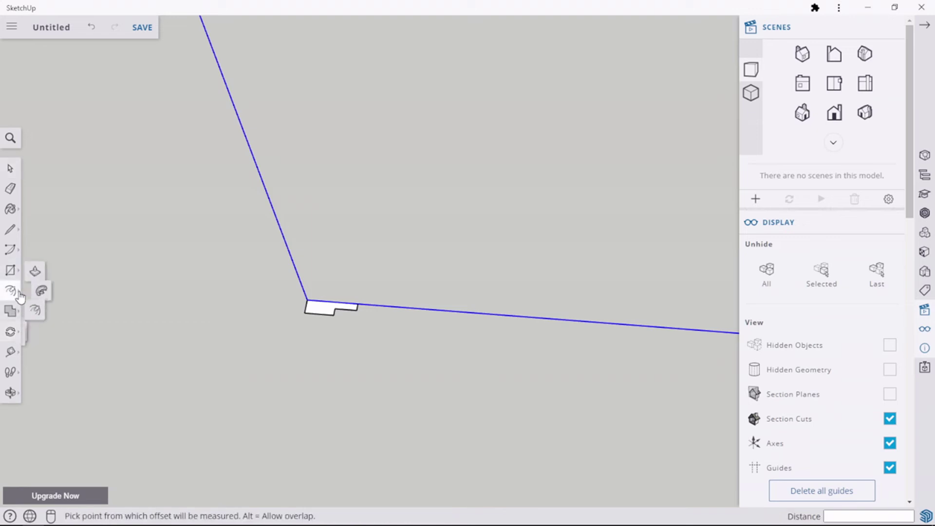
click(45, 291)
click(320, 309)
scroll(321, 307, down, 8)
middle_drag(334, 308, 258, 197)
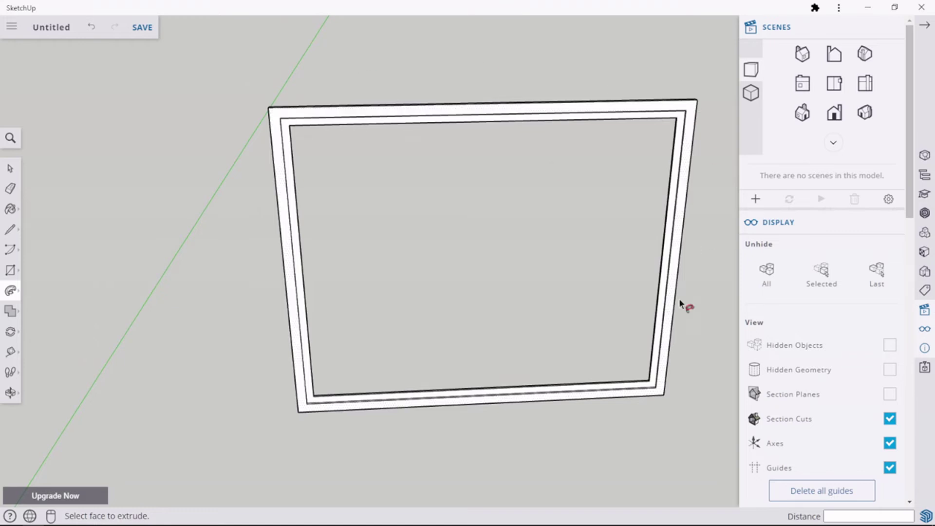
Unhide all hidden objects so the two-pane window is shown together with the new frame
click(10, 169)
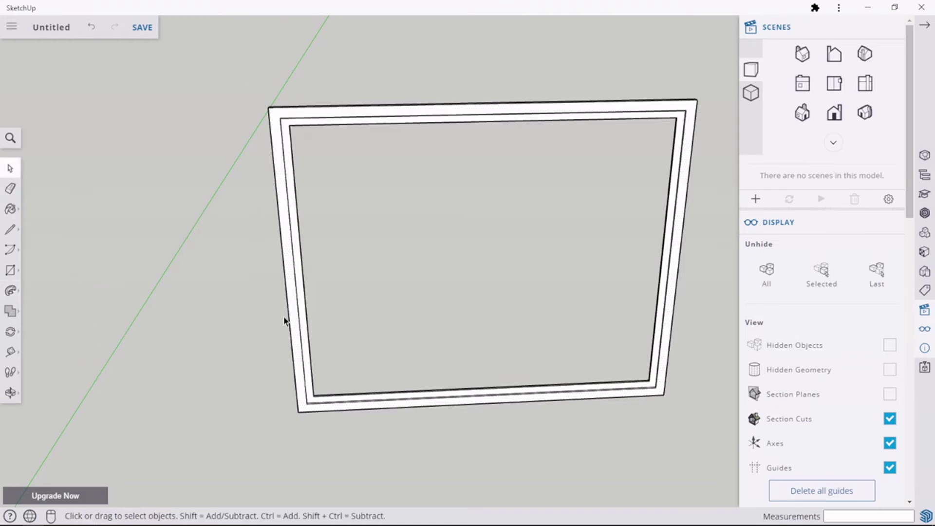
scroll(287, 329, down, 4)
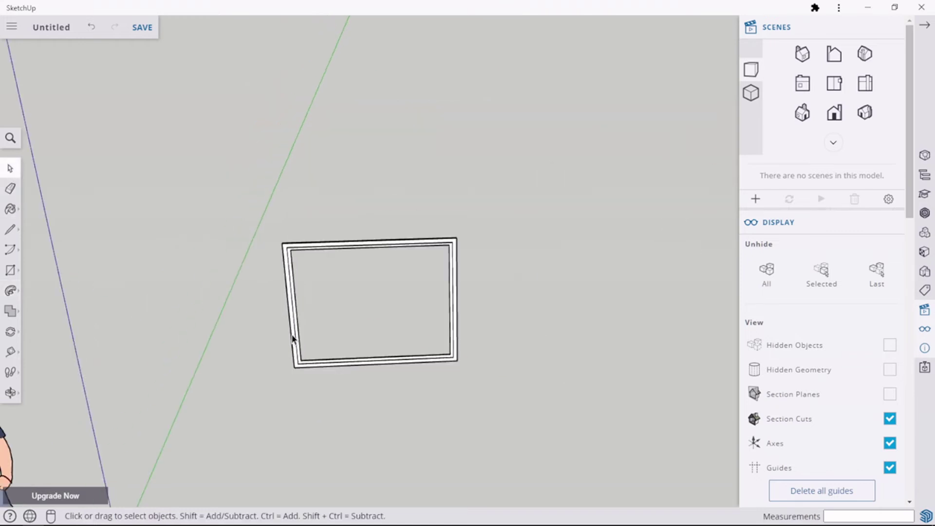
click(924, 155)
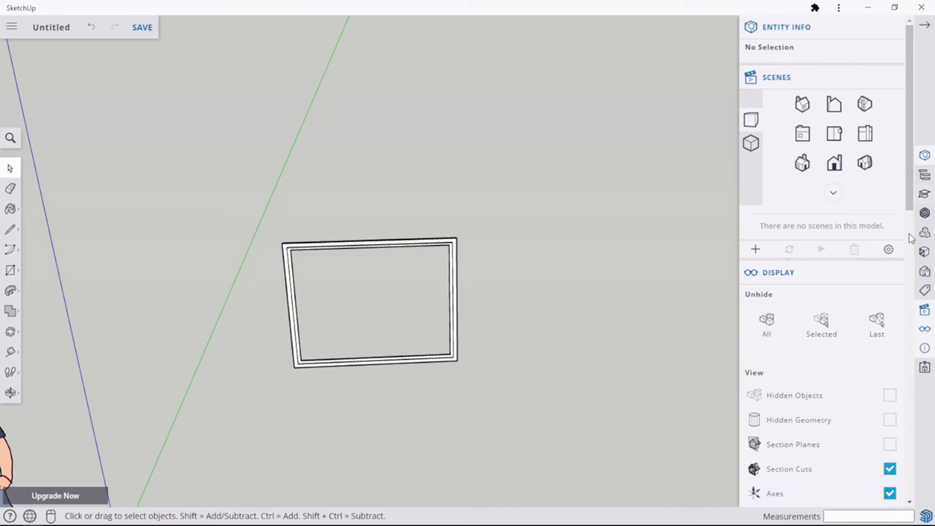
scroll(863, 199, down, 3)
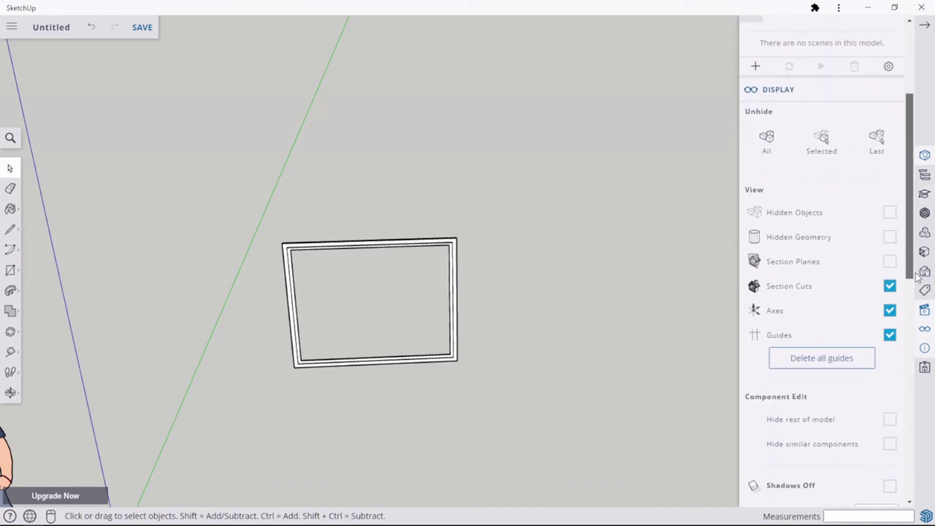
click(766, 152)
scroll(359, 313, up, 3)
middle_drag(359, 313, 335, 283)
scroll(314, 272, up, 2)
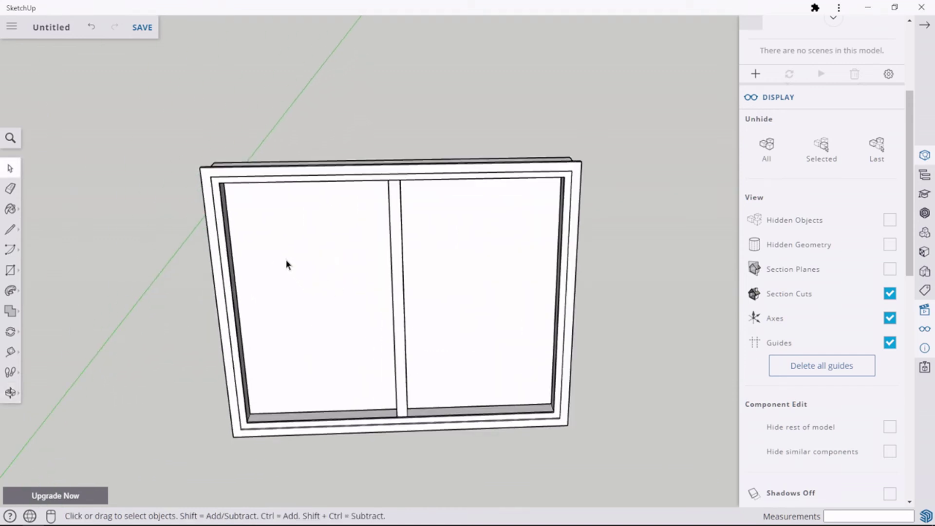
Select all connected geometry of the swept frame and make it a group
triple_click(218, 178)
right_click(219, 171)
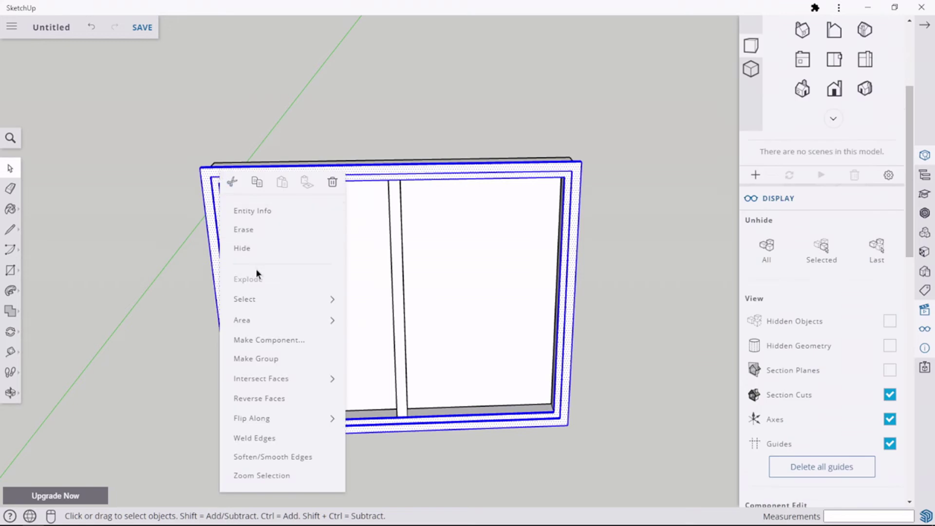
click(497, 320)
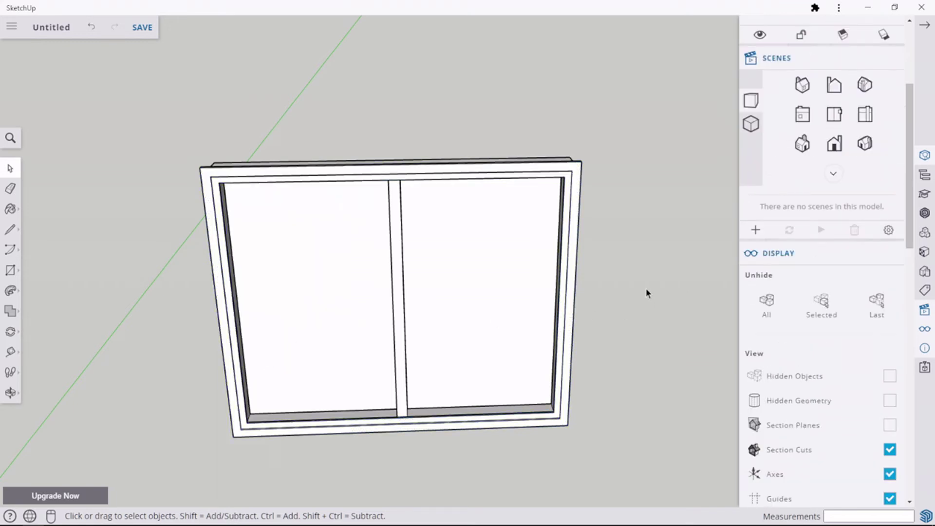
Paint the inner window frame and its central mullion with the Ty_Brown1 material
middle_drag(646, 291, 611, 442)
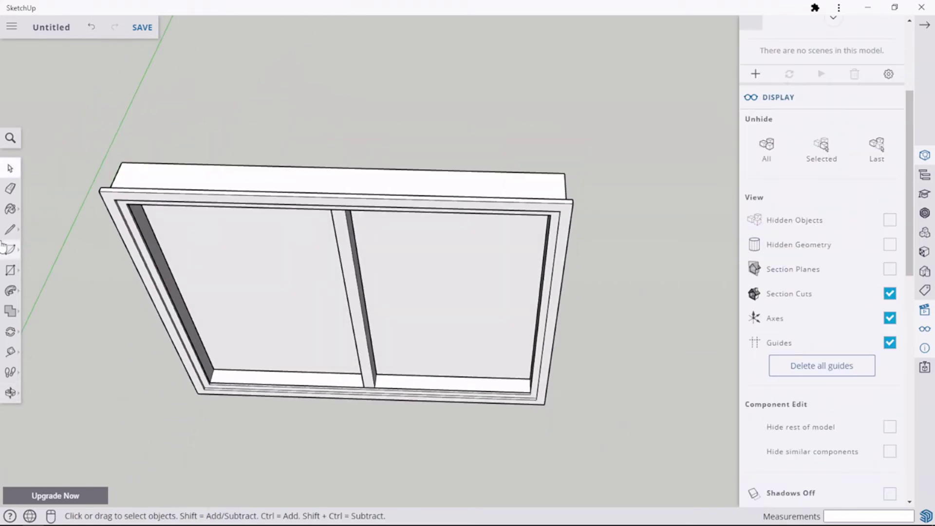
click(10, 209)
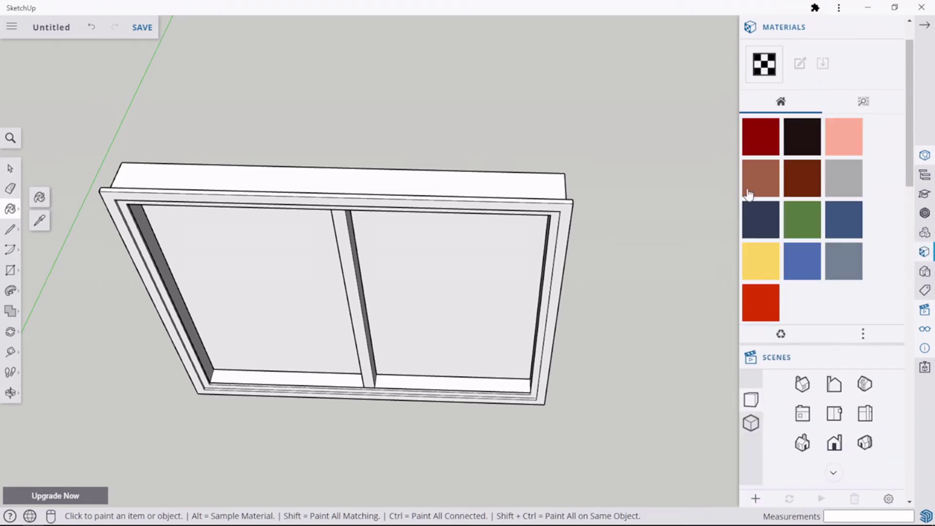
click(773, 179)
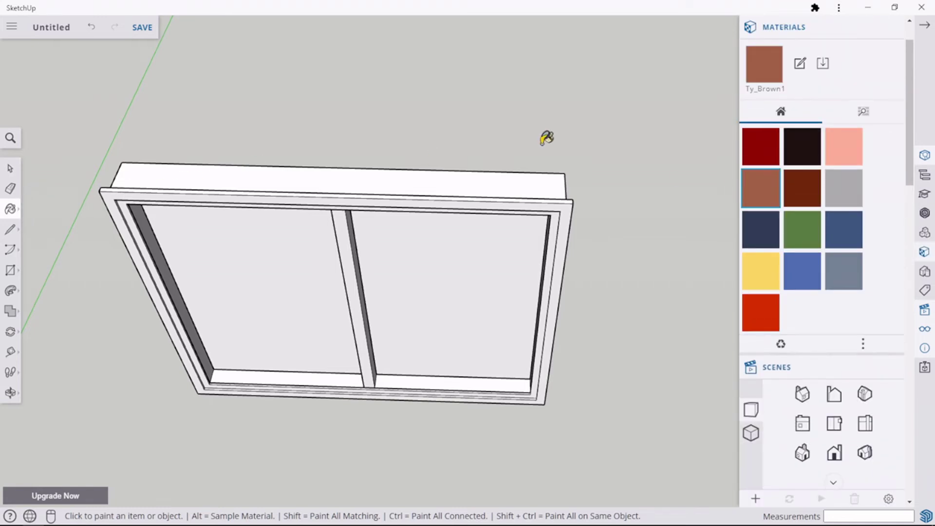
click(464, 176)
middle_drag(416, 201, 428, 89)
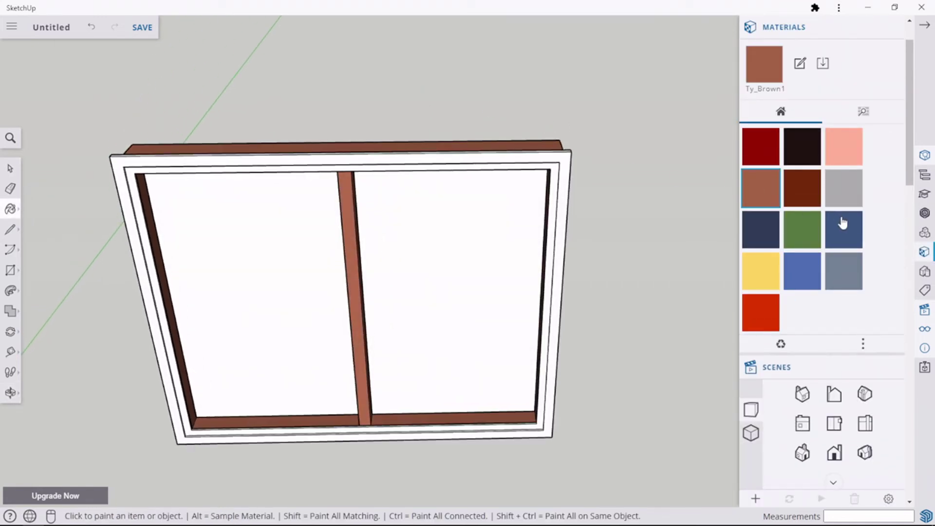
Paint the surrounding stepped frame with the Ty_Red material
click(759, 154)
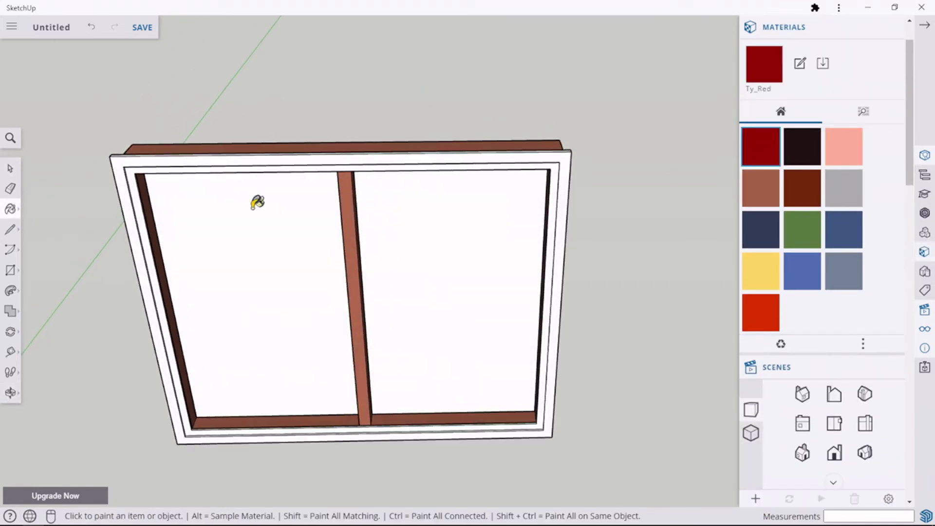
click(124, 155)
mouse_move(104, 167)
middle_down()
mouse_move(209, 213)
mouse_move(350, 158)
mouse_move(310, 40)
mouse_move(384, 94)
mouse_move(559, 144)
mouse_move(351, 127)
middle_up()
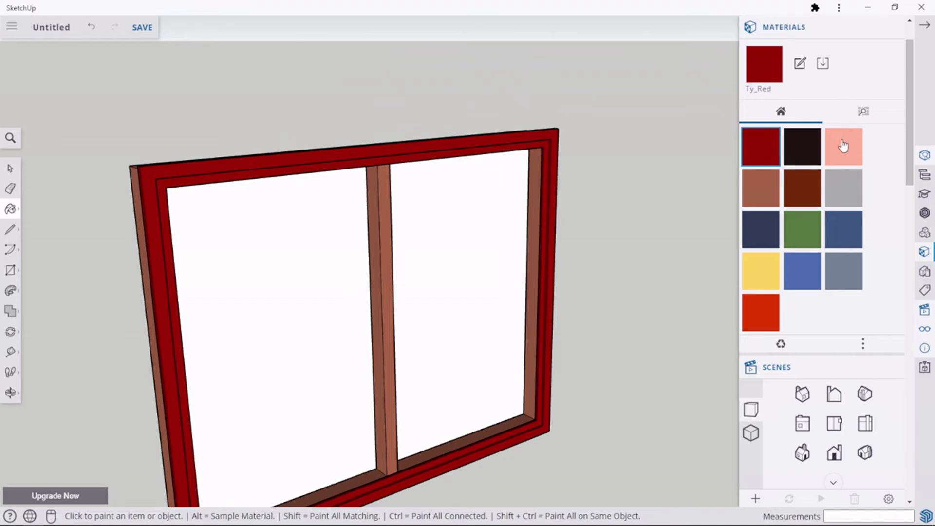
Paint both window panes with the translucent blue glass from the Glass and Mirrors material collection
click(862, 111)
scroll(836, 219, down, 10)
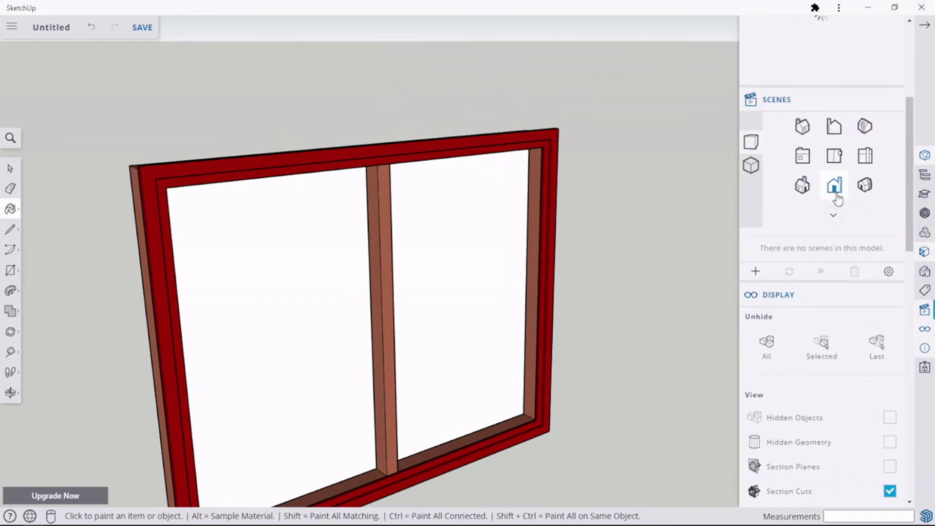
scroll(838, 198, up, 10)
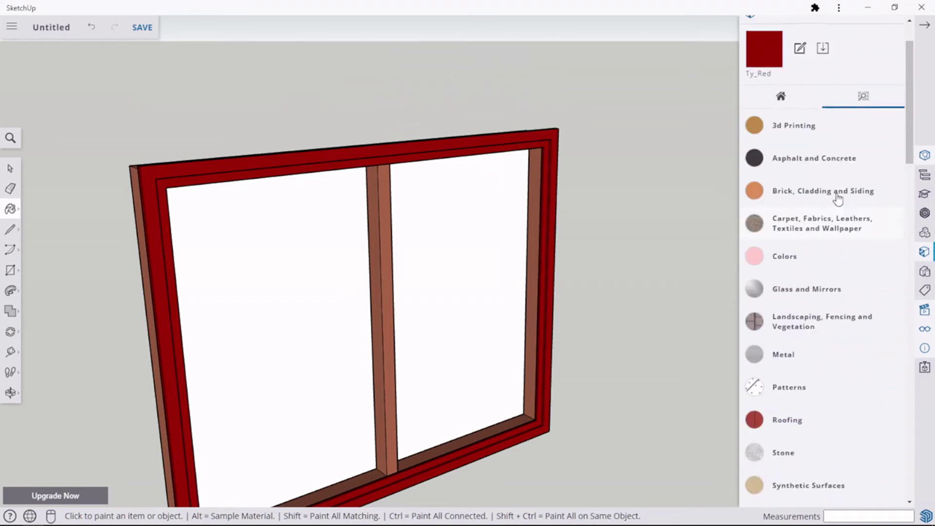
scroll(827, 231, down, 8)
scroll(813, 232, up, 3)
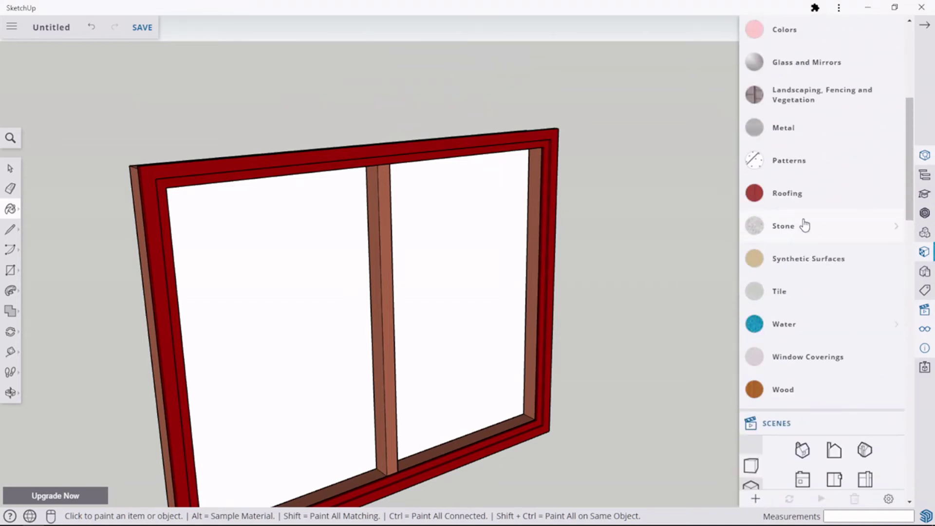
scroll(791, 292, down, 1)
scroll(793, 309, up, 3)
scroll(896, 265, down, 8)
scroll(895, 261, up, 8)
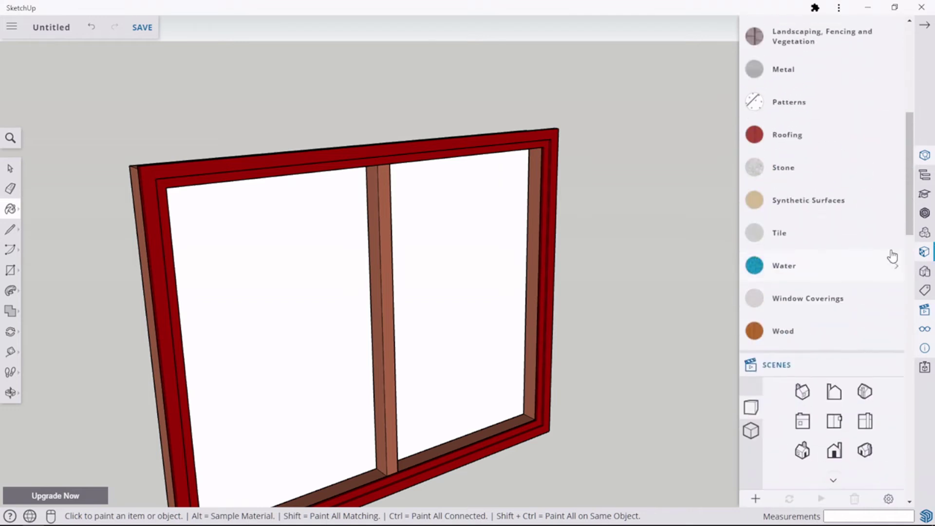
click(752, 187)
click(876, 225)
click(411, 206)
scroll(433, 205, down, 3)
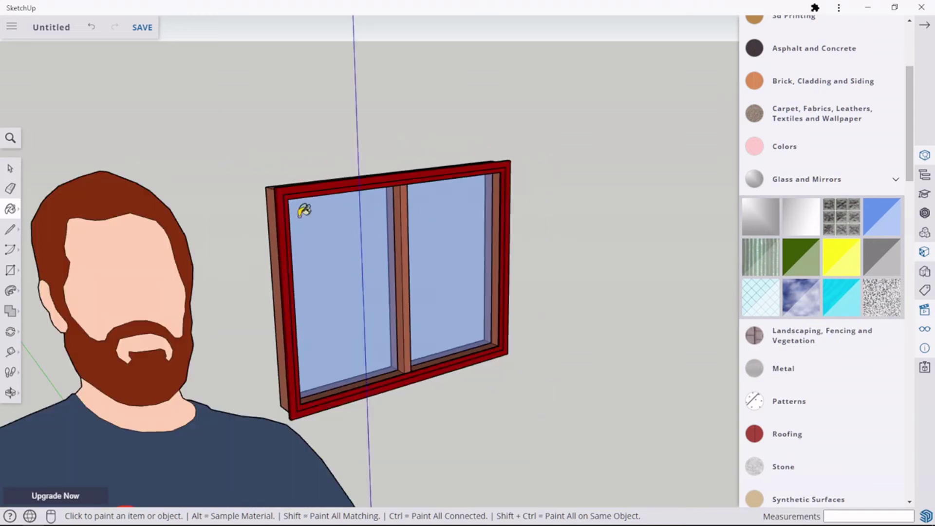
Examine the painted window and its surrounding frame from several angles, both close up and from a distance
click(11, 171)
key(o)
drag(444, 246, 601, 334)
key(space)
scroll(294, 287, up, 5)
key(o)
drag(293, 288, 290, 434)
key(space)
key(o)
key(space)
scroll(314, 413, down, 2)
scroll(380, 419, down, 2)
scroll(394, 409, up, 6)
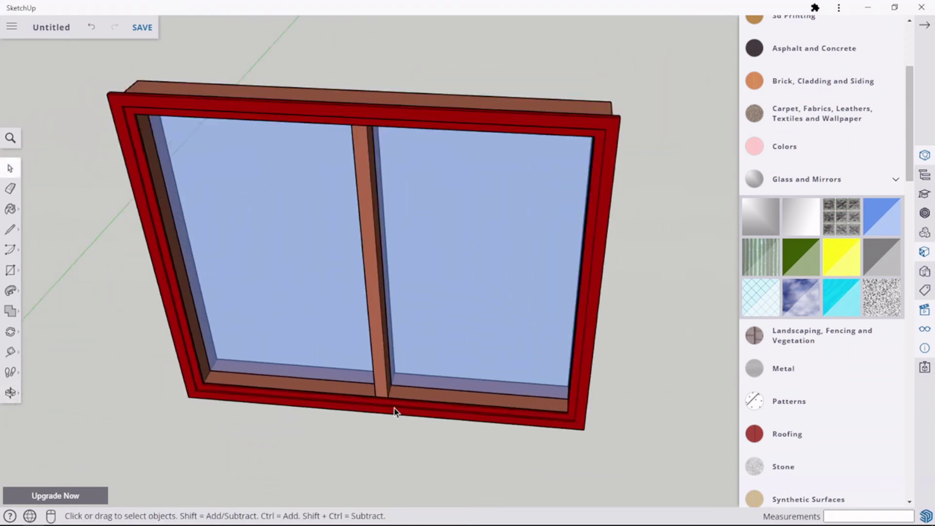
key(o)
drag(370, 347, 373, 245)
key(space)
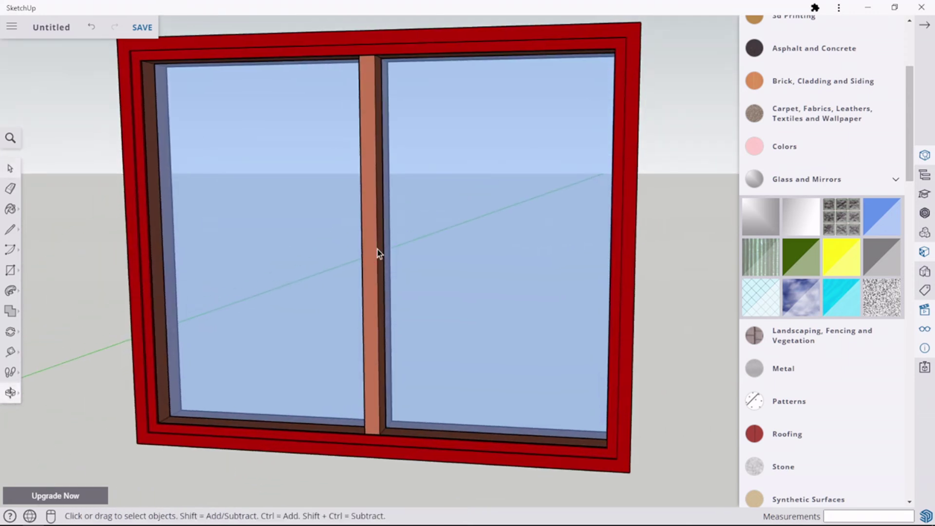
scroll(376, 252, down, 3)
key(o)
drag(674, 334, 362, 421)
key(space)
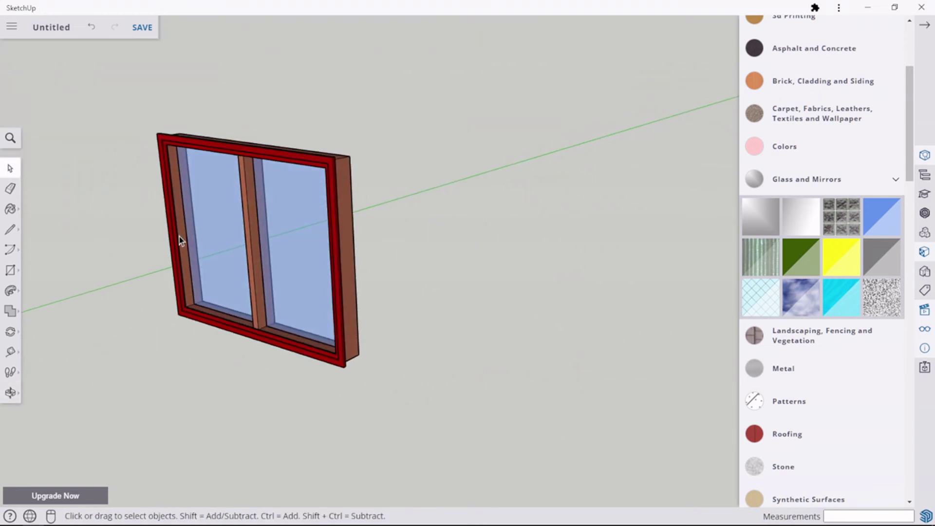
Draw an upright rectangle of about 105 by 229 cm beside the window, parallel to the green axis view plane
middle_drag(75, 245, 401, 290)
scroll(419, 294, down, 3)
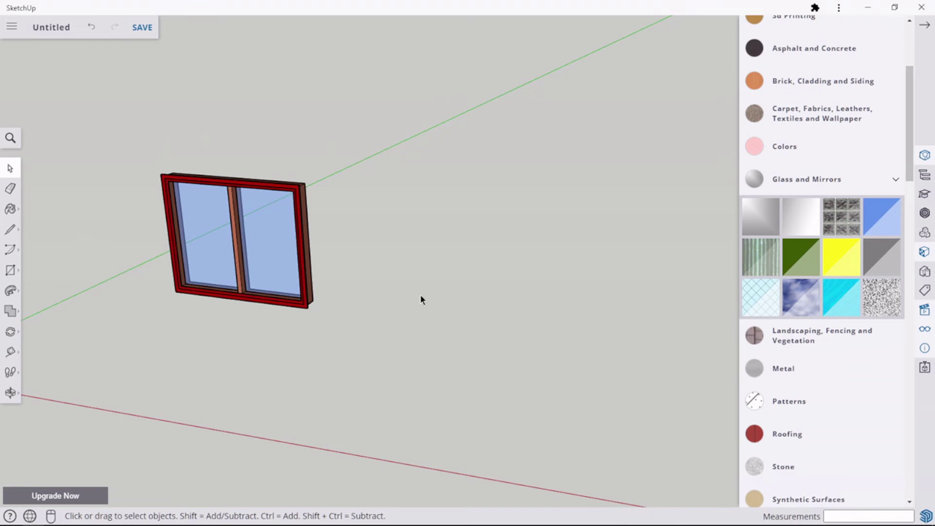
click(12, 272)
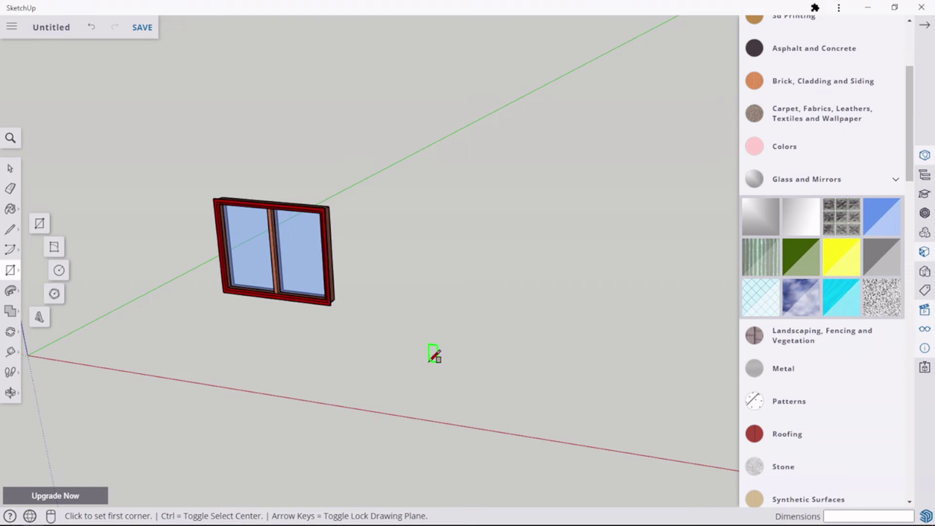
click(432, 358)
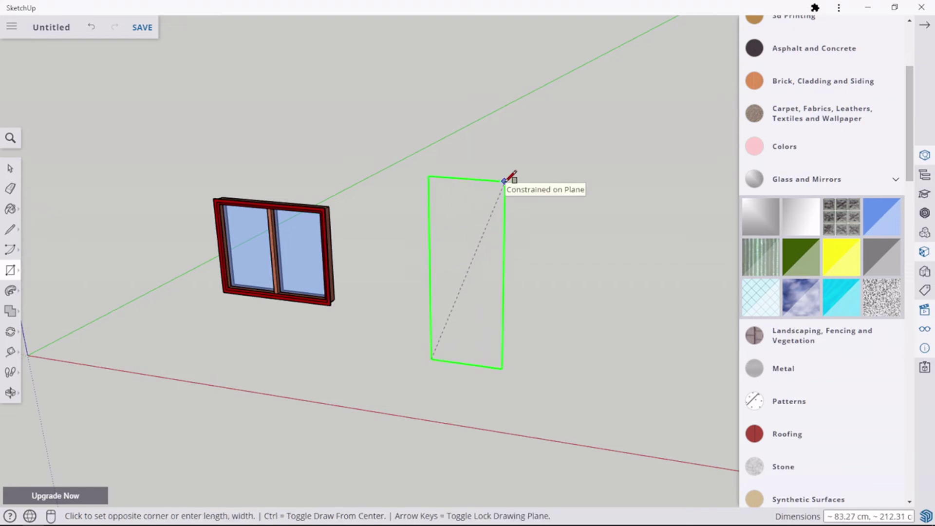
click(525, 166)
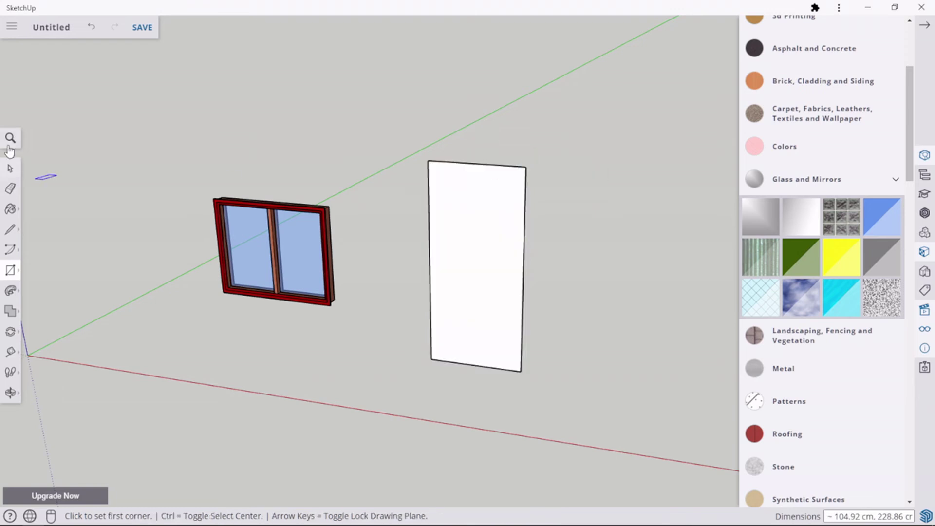
Delete the upright rectangle's face and its bottom edge, leaving a three-sided door outline
click(10, 170)
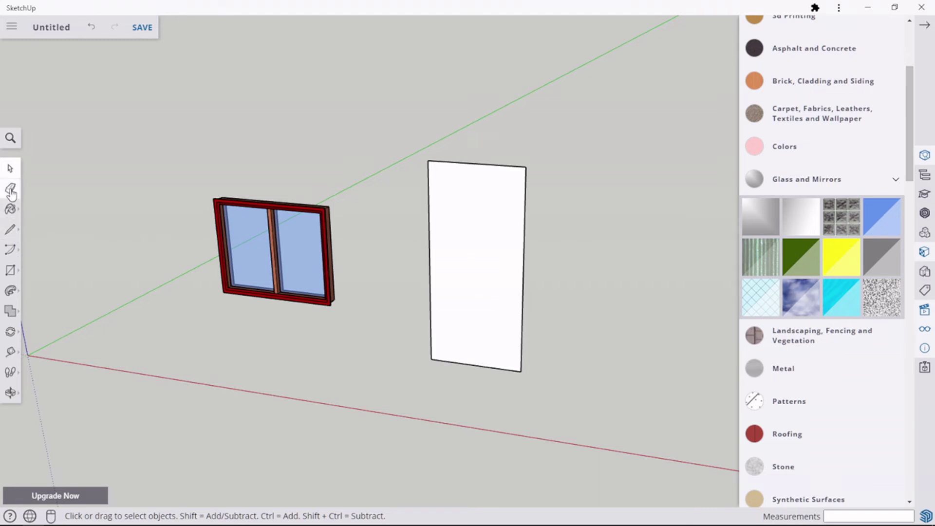
click(481, 317)
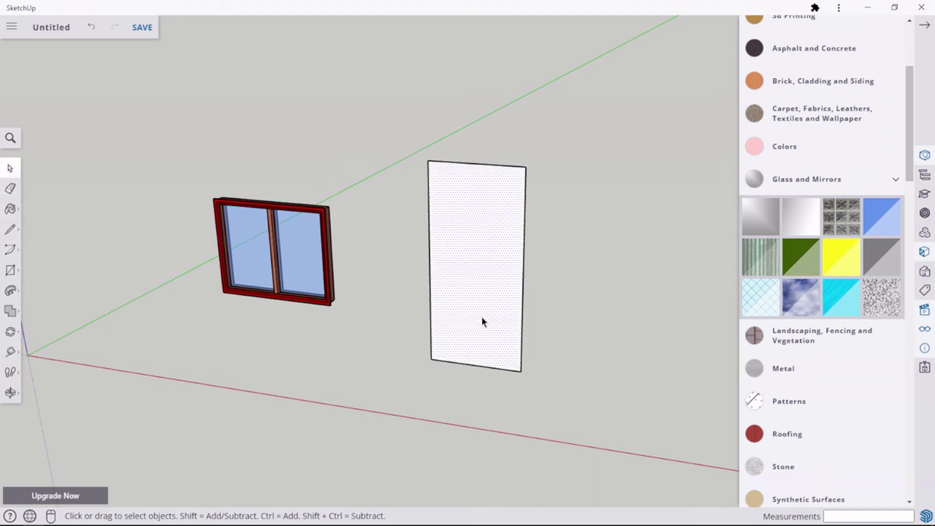
key(Delete)
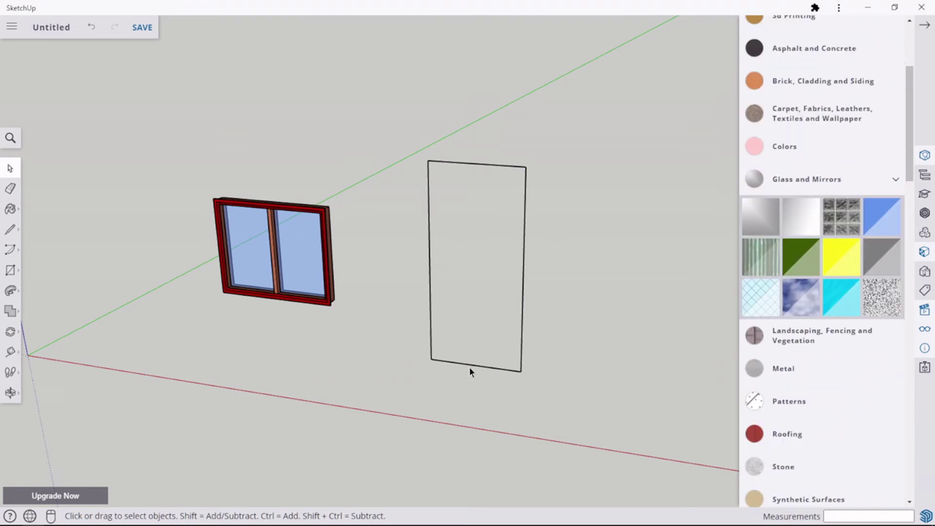
click(471, 365)
key(Delete)
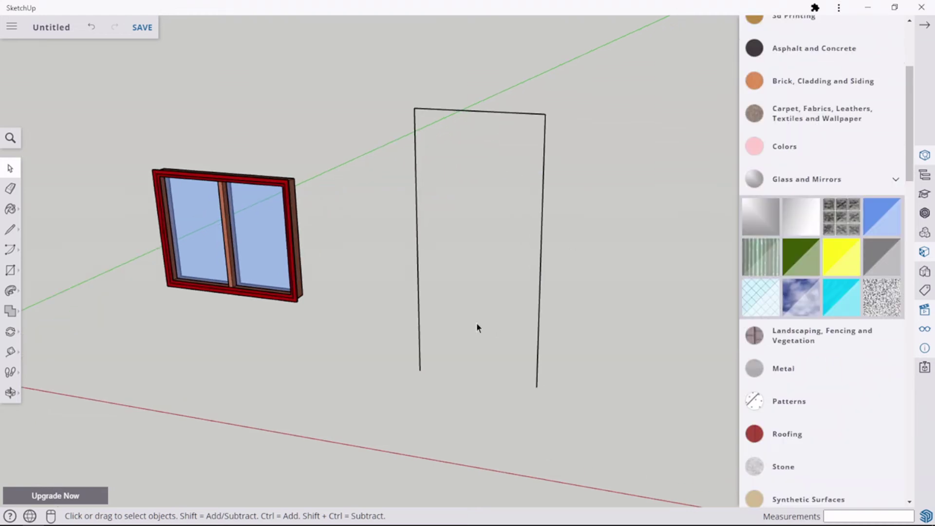
Draw a horizontal 5 by 15 cm profile rectangle from the lower end of the door outline's nearer-to-window upright
middle_drag(477, 327, 320, 414)
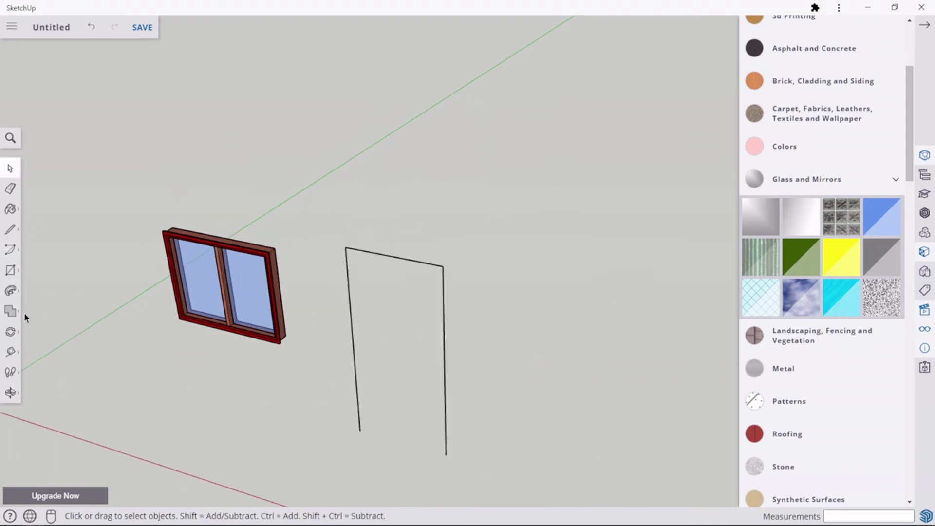
click(10, 270)
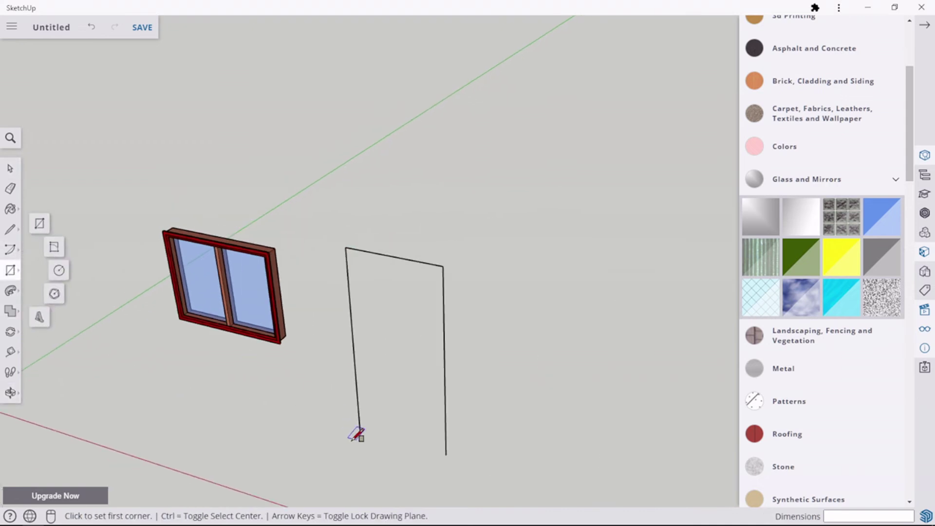
click(360, 430)
key(Escape)
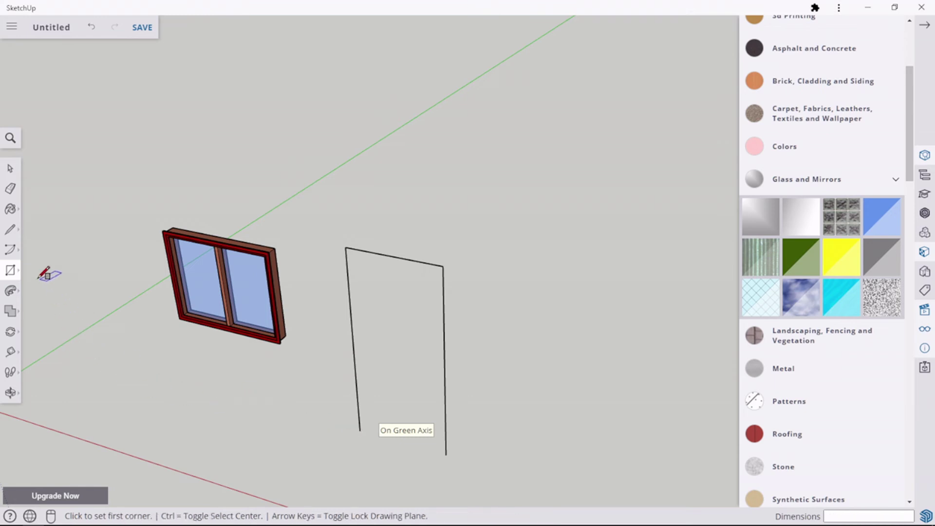
click(11, 270)
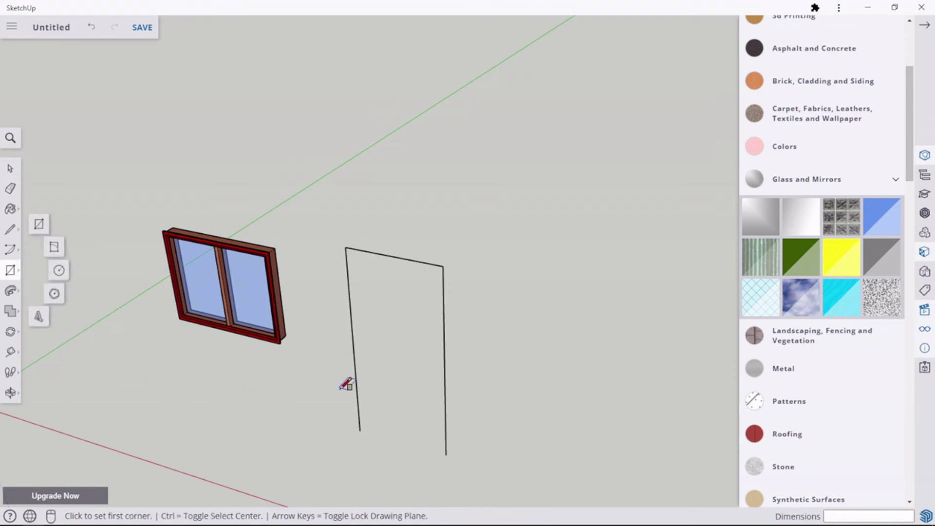
click(360, 430)
scroll(394, 418, up, 2)
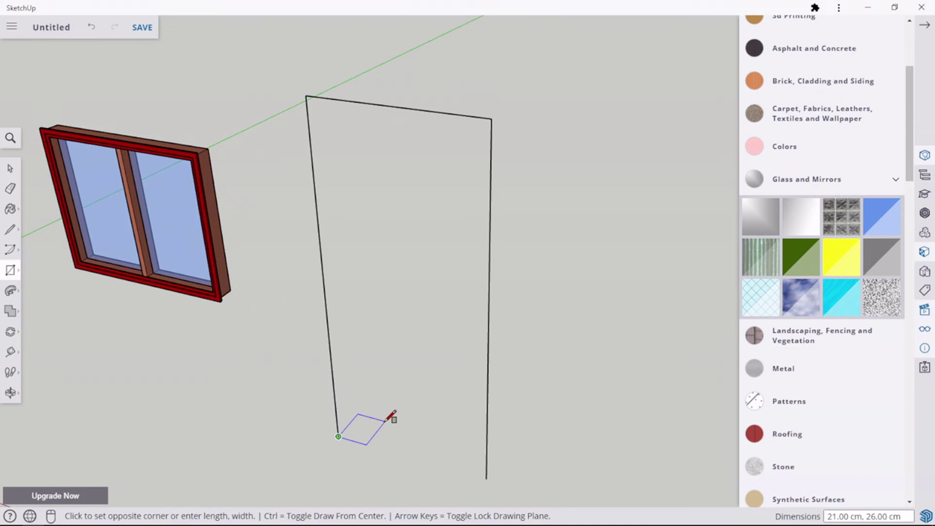
text(5,15)
key(Return)
Place guides on the profile rectangle, one lengthwise 2.5 cm from its long edge and one crosswise 4 cm from its far short edge
scroll(388, 415, up, 4)
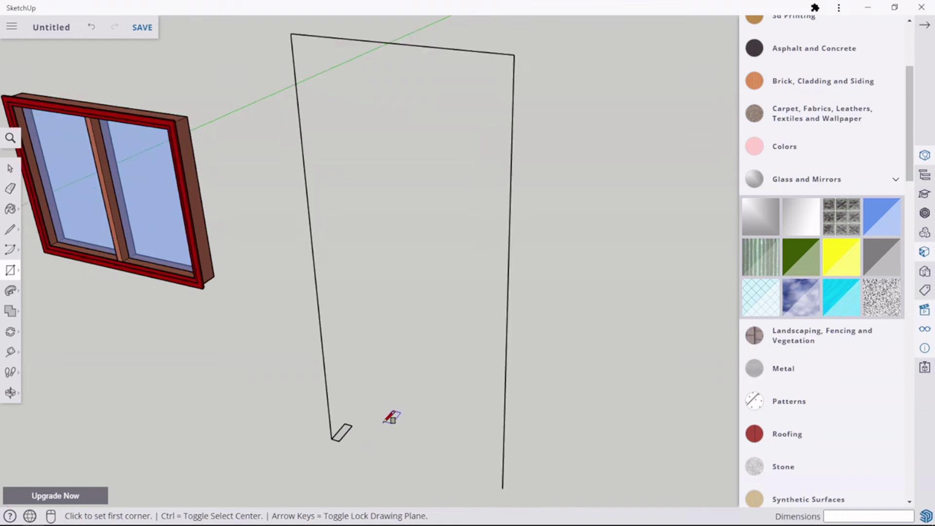
scroll(243, 353, up, 1)
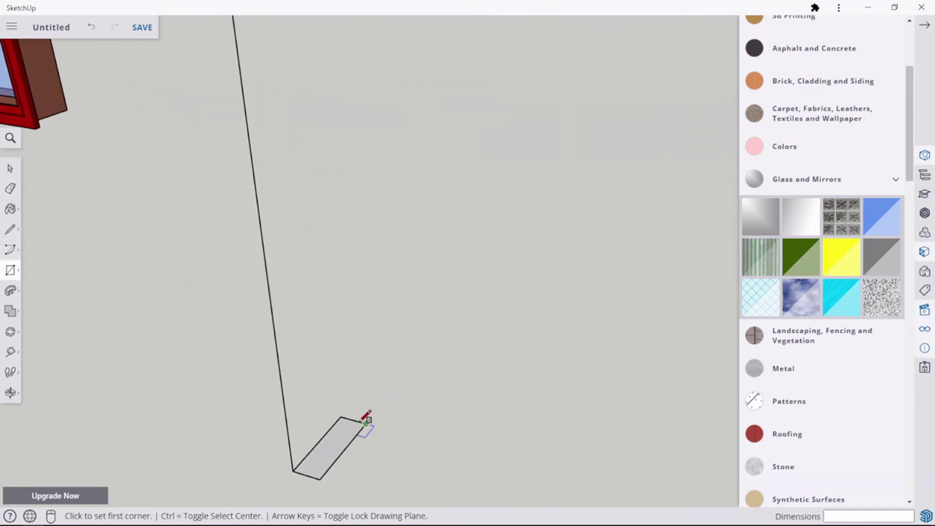
scroll(366, 420, up, 2)
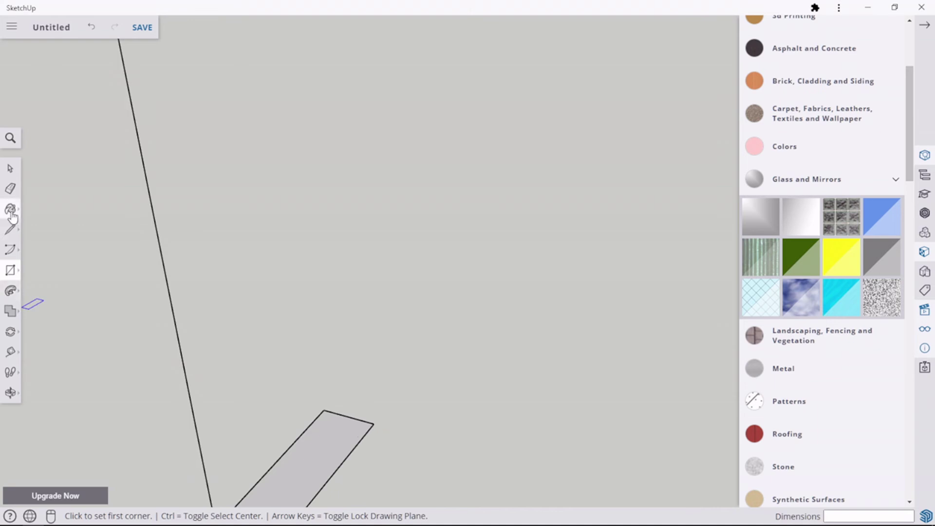
click(10, 229)
scroll(57, 255, down, 2)
click(12, 354)
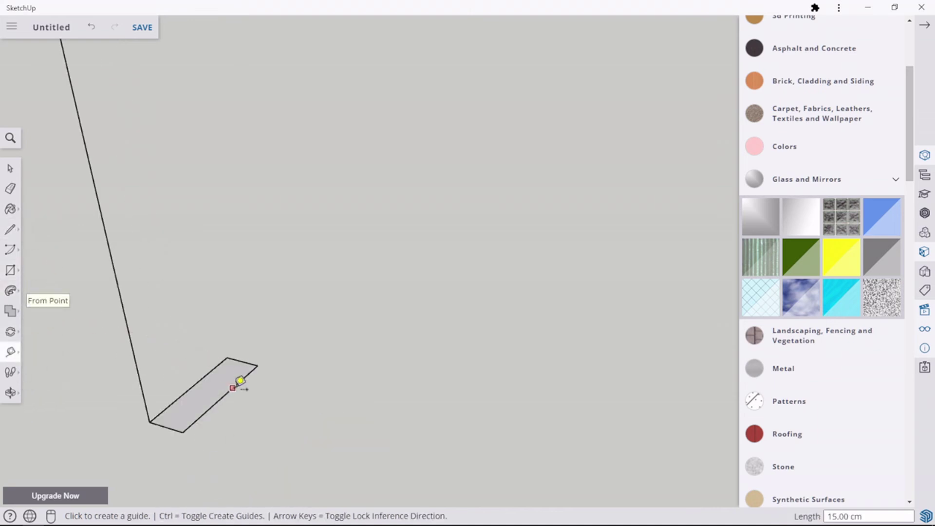
scroll(240, 380, up, 2)
click(244, 374)
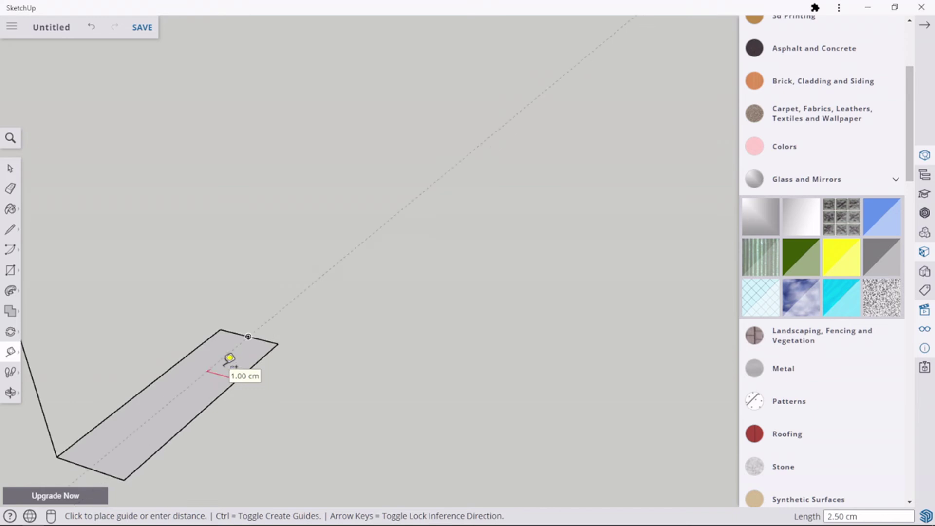
click(229, 357)
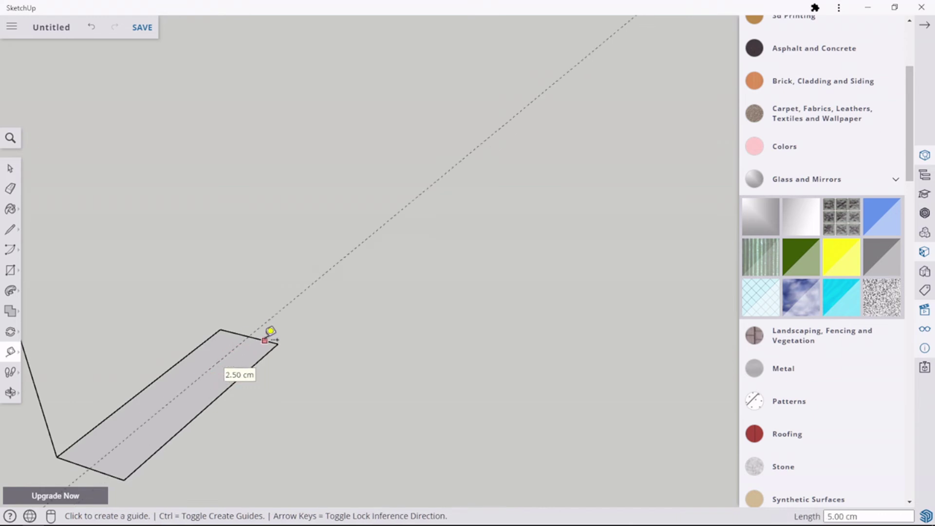
click(270, 331)
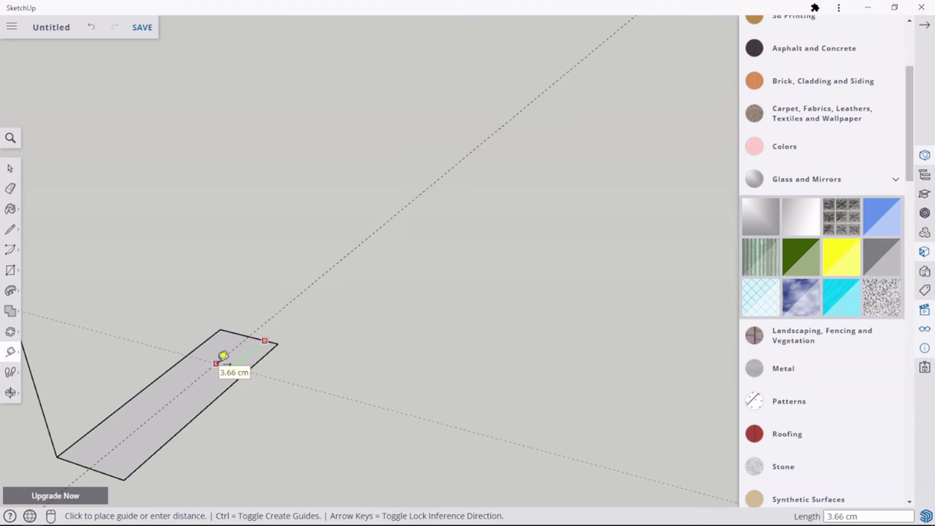
key(Return)
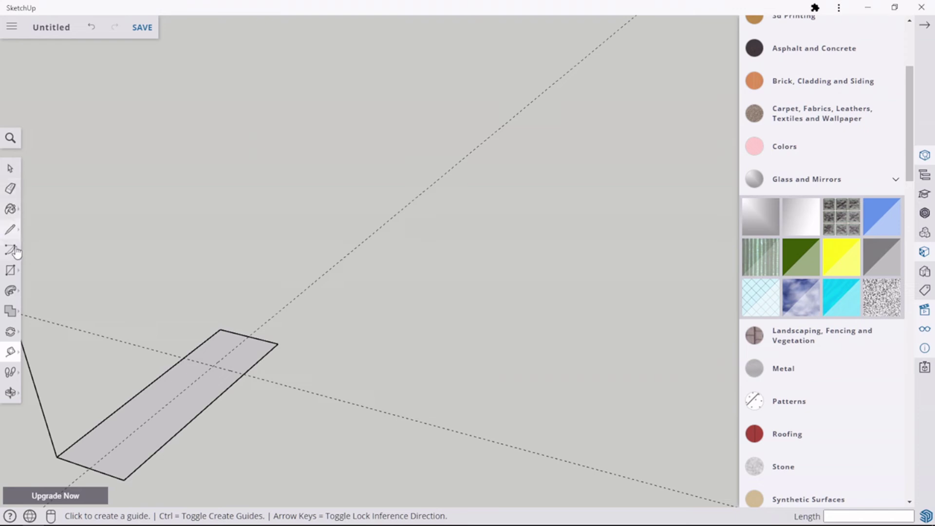
Draw a 2.5 by 4 cm rectangle in the profile's far outer corner, bounded by the two guides
click(10, 269)
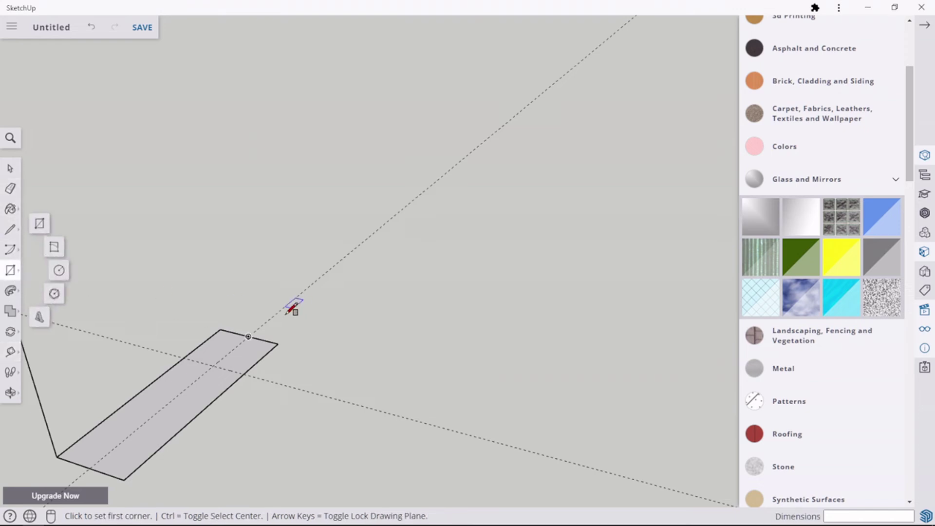
click(248, 336)
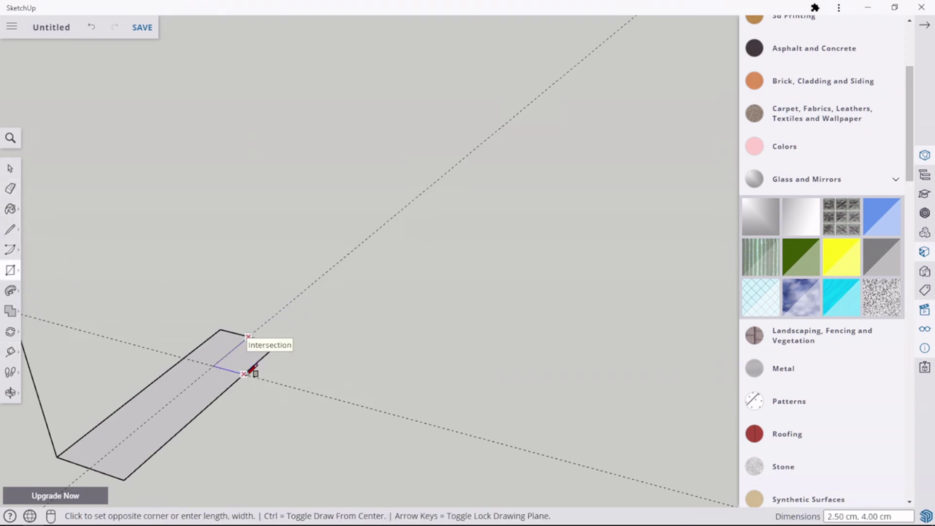
click(248, 360)
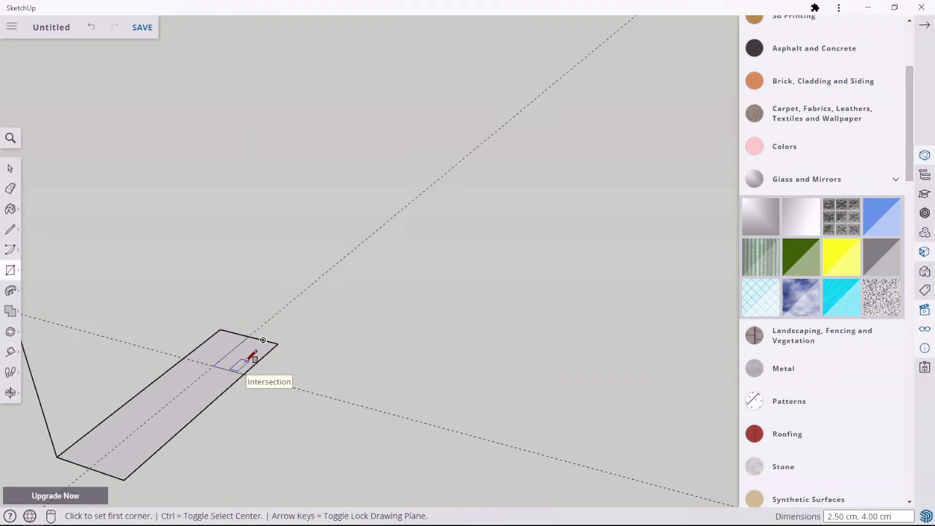
click(10, 168)
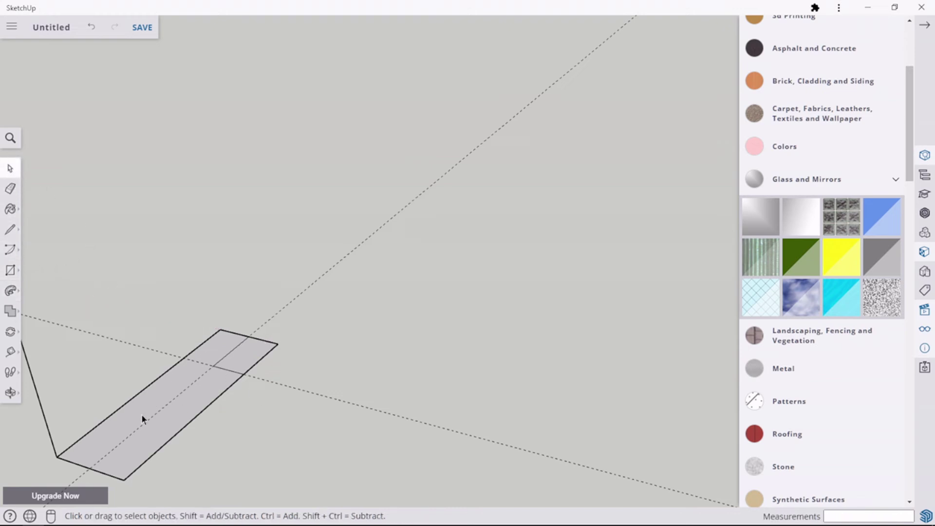
scroll(114, 392, down, 1)
mouse_move(150, 439)
middle_down()
mouse_move(156, 428)
mouse_move(134, 442)
middle_up()
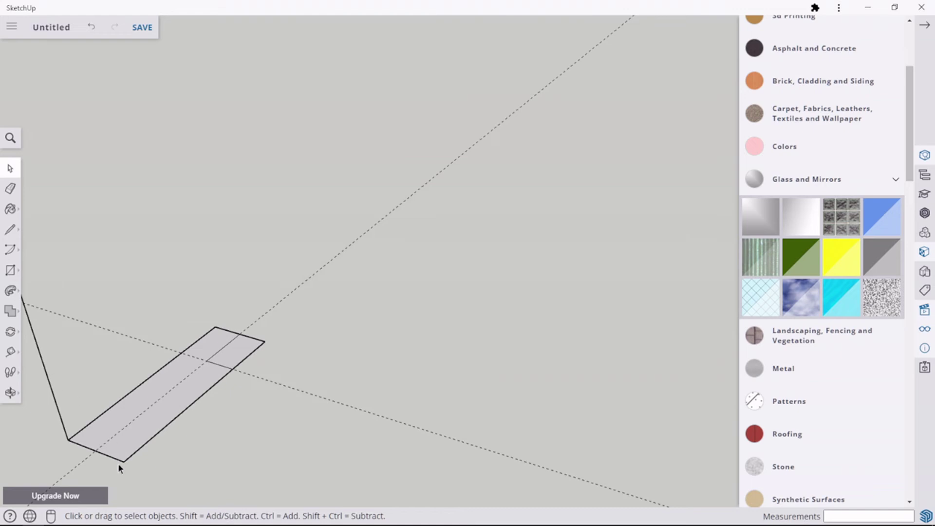
scroll(118, 463, up, 1)
scroll(114, 453, up, 1)
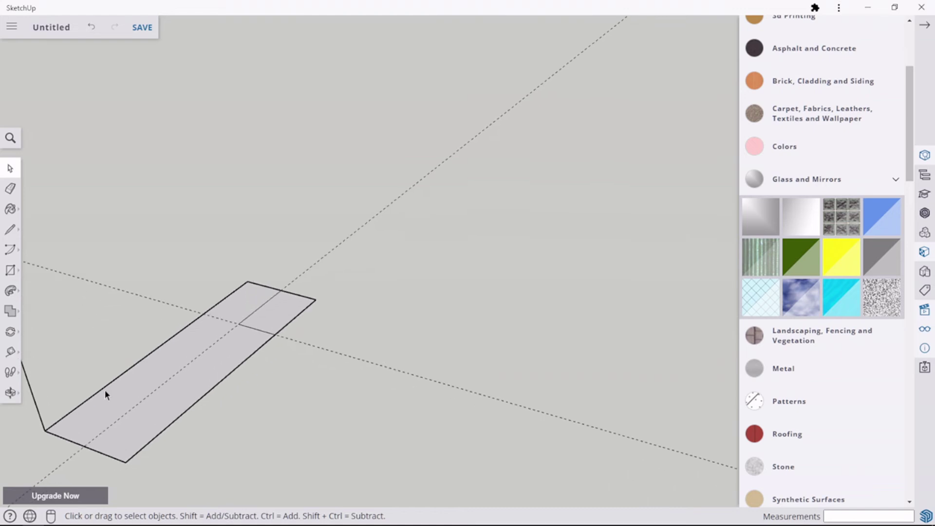
click(12, 250)
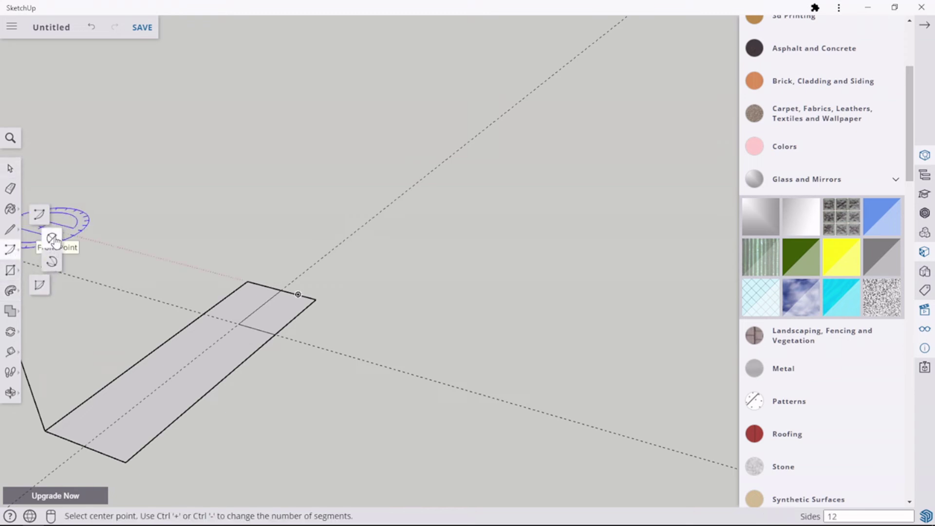
click(9, 168)
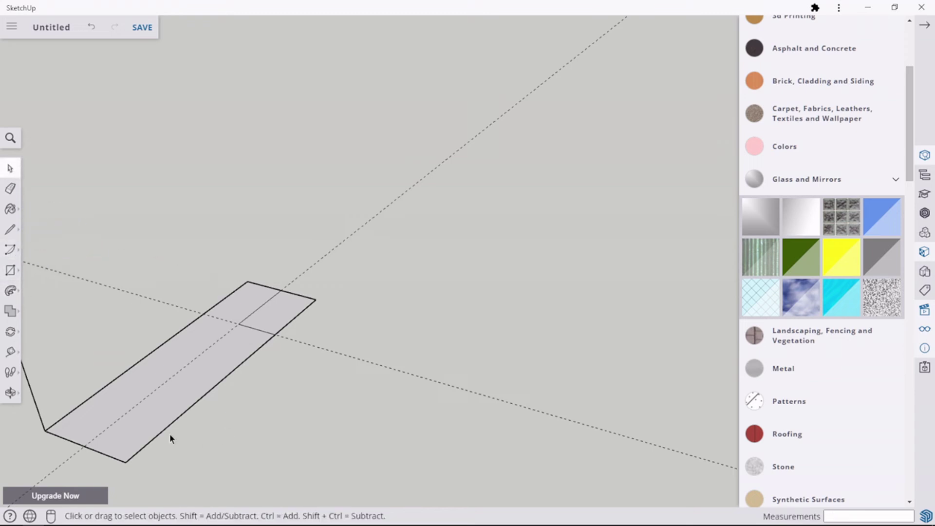
click(12, 225)
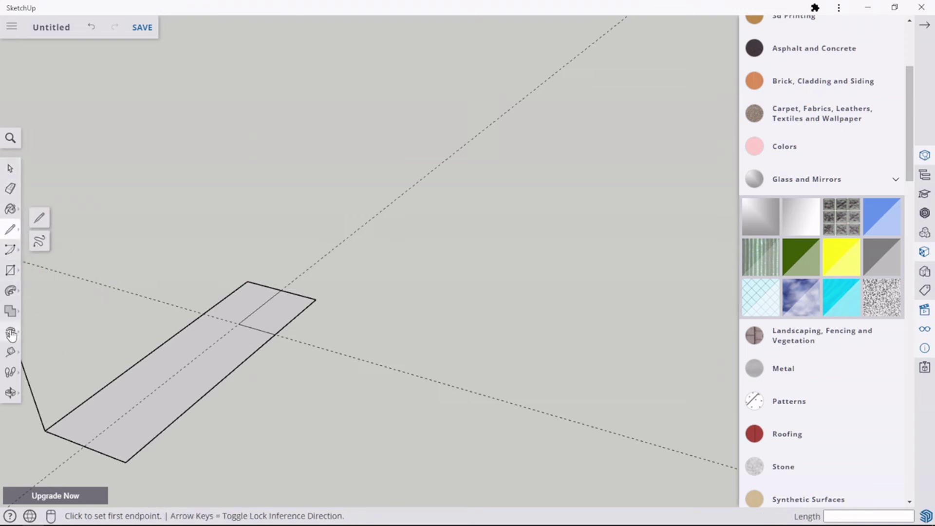
Place a crosswise guide on the profile rectangle, parallel to its near short edge and a short distance inside it
click(10, 351)
click(105, 450)
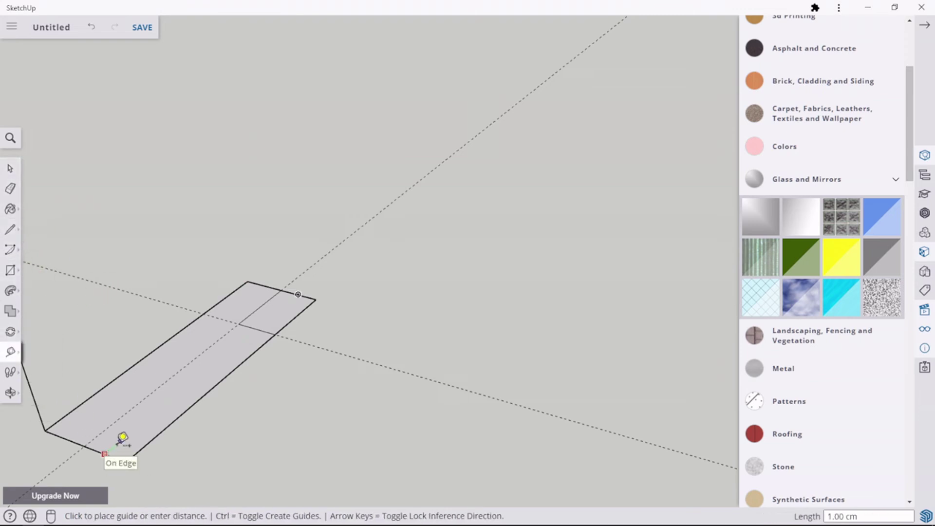
click(121, 440)
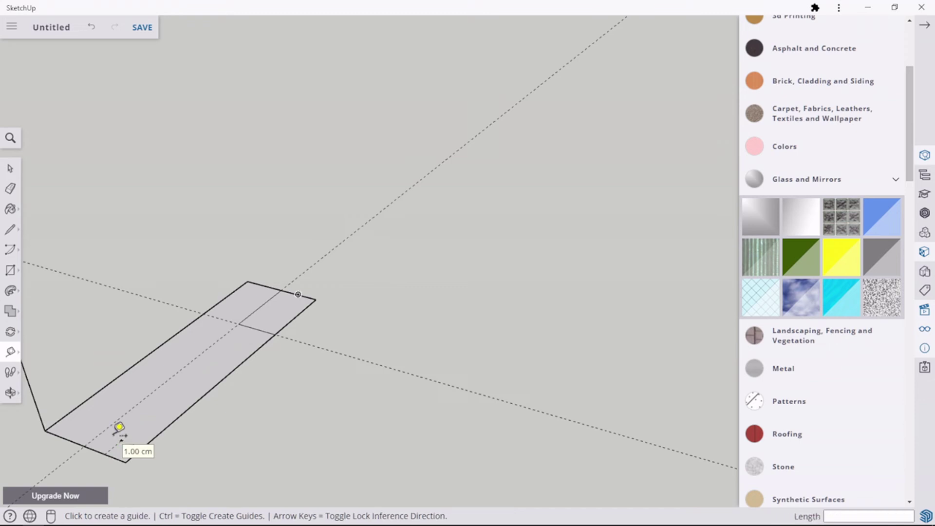
click(105, 452)
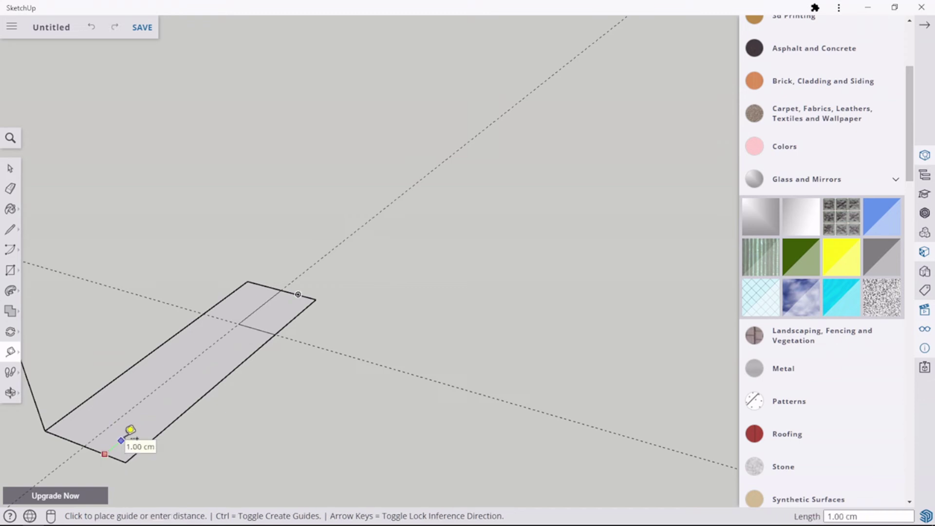
scroll(130, 430, up, 2)
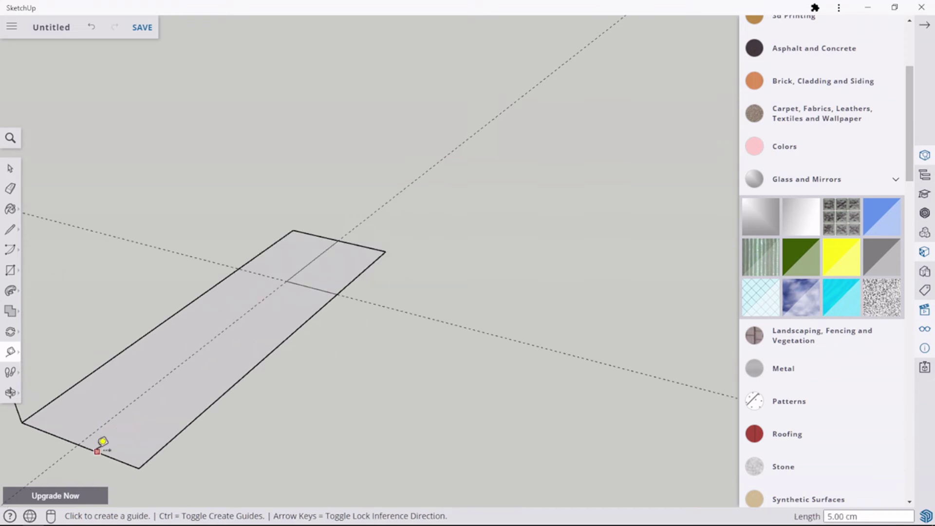
click(141, 411)
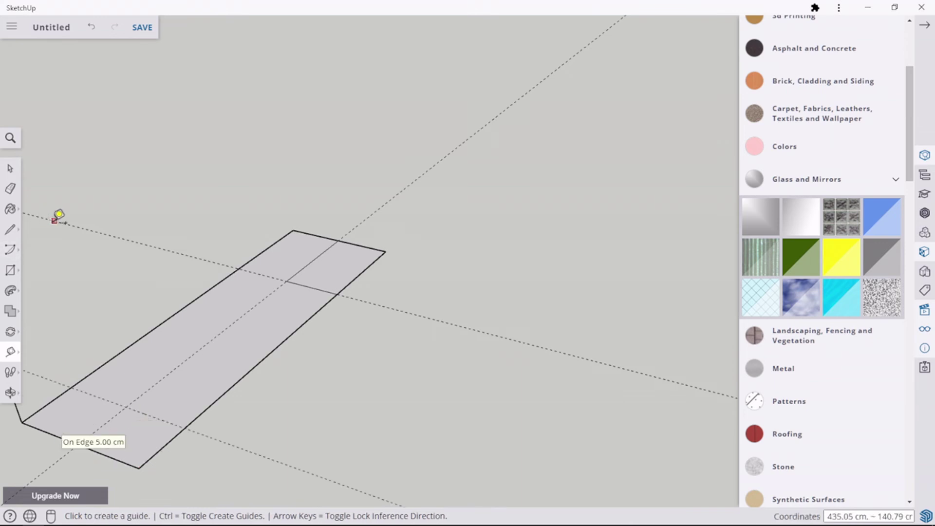
Draw a two-point arc rounding the profile's near outer corner, between the guides' crossings with its edges, tangent with a bulge of about 0.56 cm
click(11, 251)
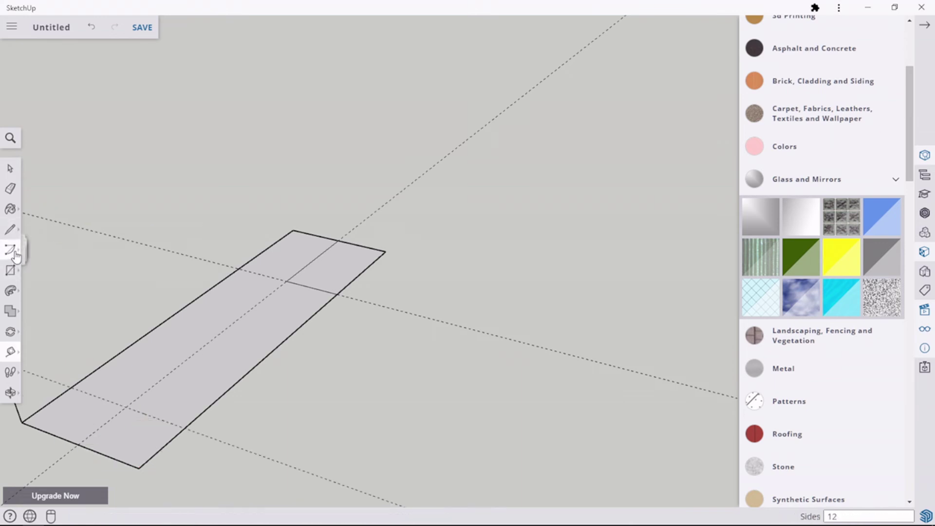
click(53, 238)
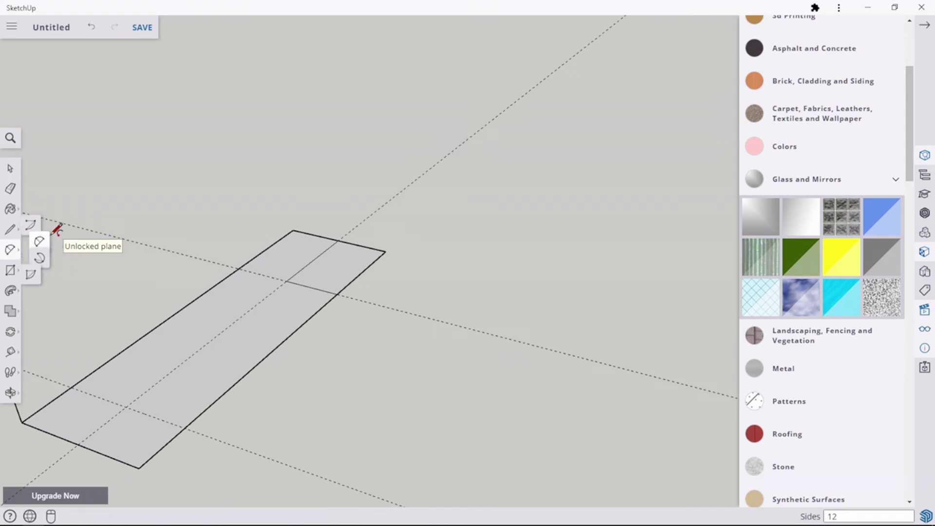
click(125, 406)
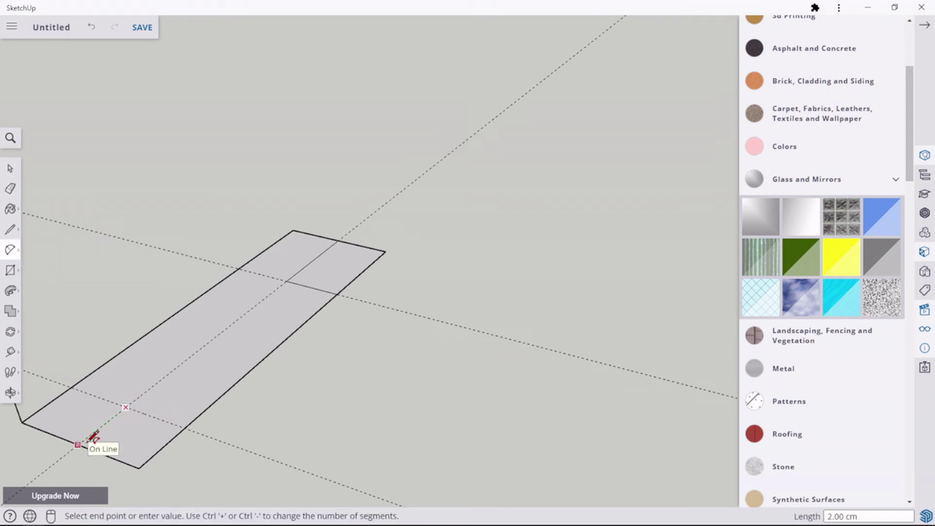
key(Escape)
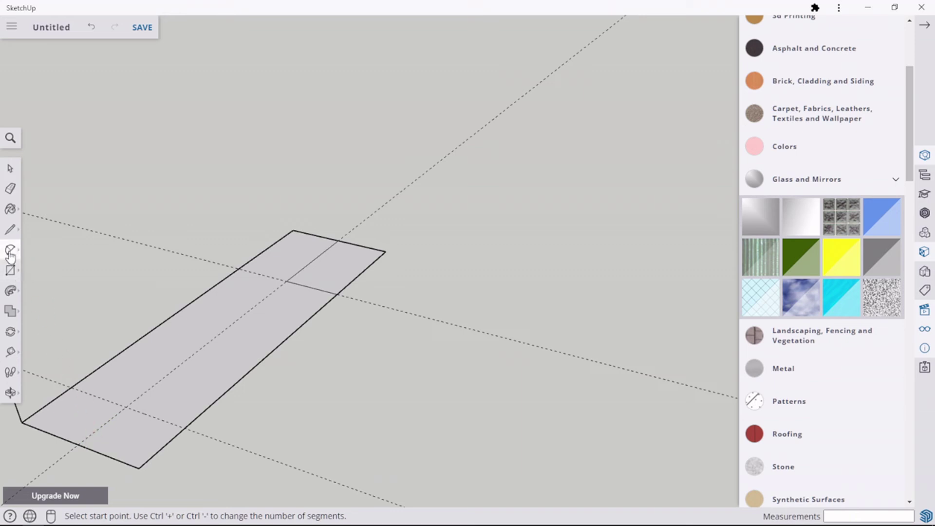
click(78, 444)
click(184, 427)
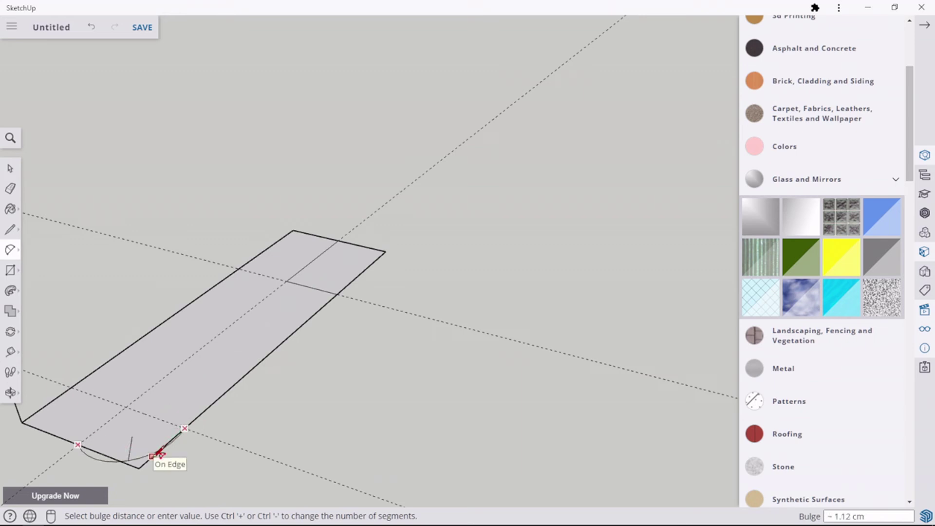
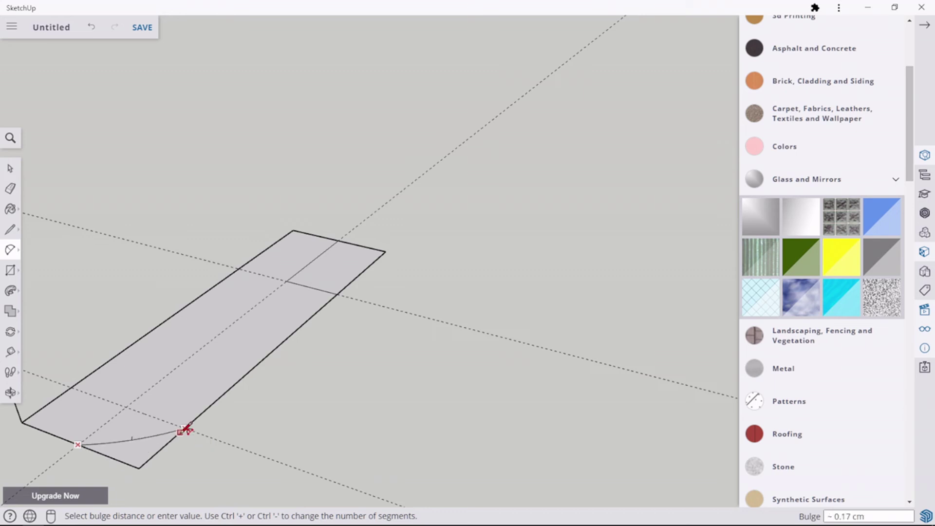
shift+middle_drag(185, 436, 294, 423)
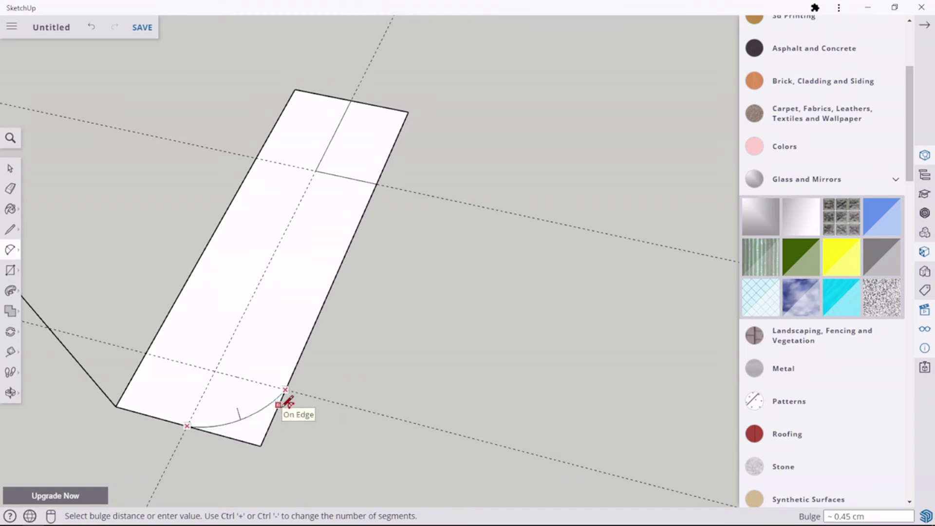
click(284, 407)
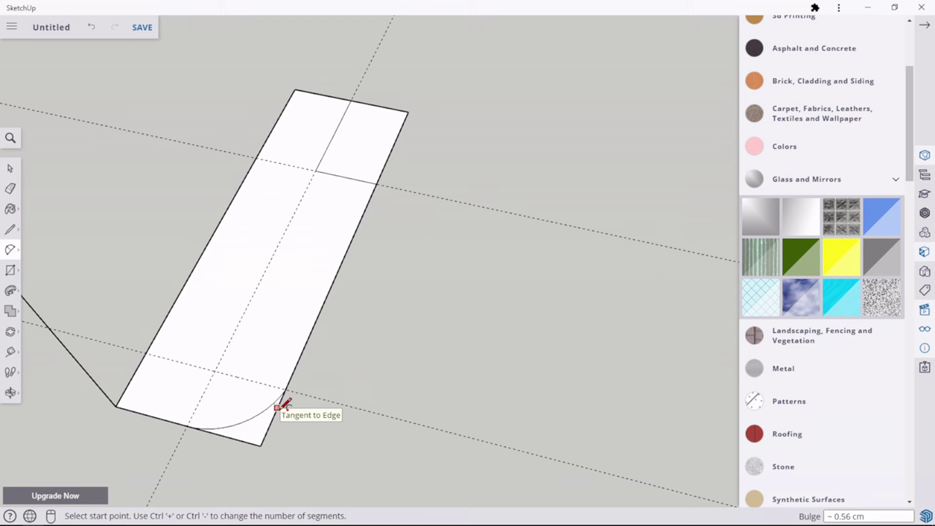
Erase the profile's edge pieces outside the corner arc and the outer edges of the 2.5 by 4 cm rectangle in the far corner
click(10, 188)
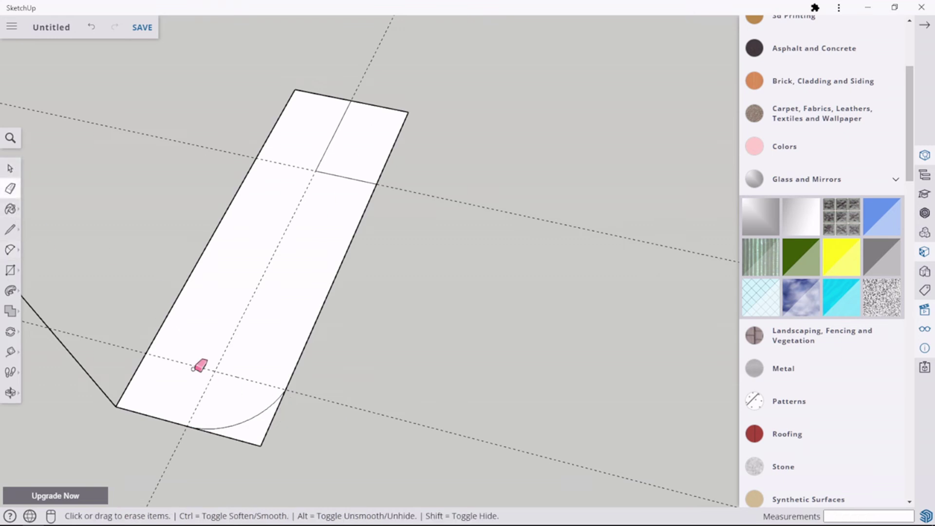
click(229, 435)
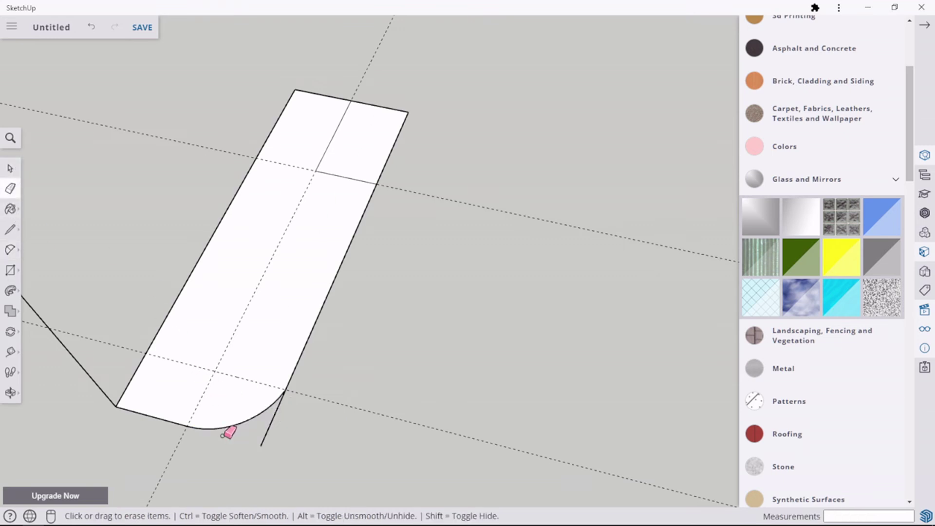
click(280, 417)
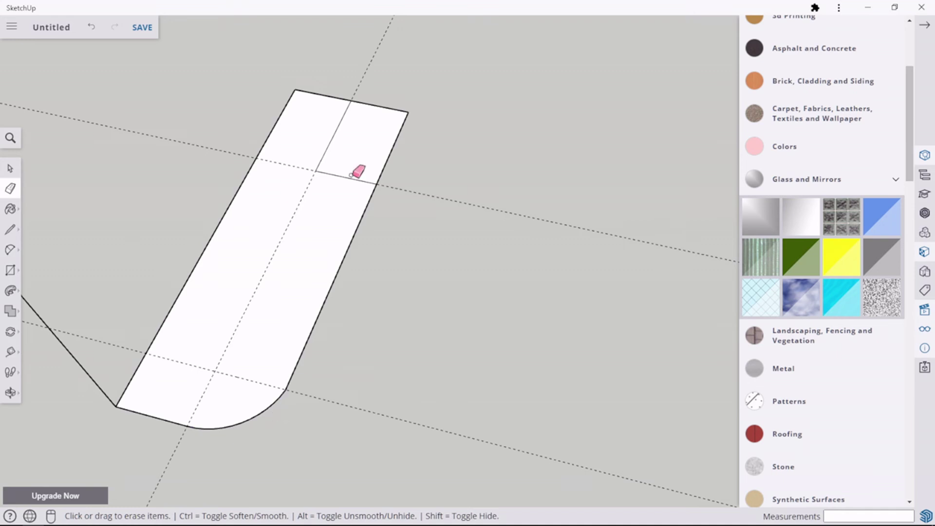
click(390, 154)
Try to weld the door outline together with the connected profile edges
scroll(389, 108, down, 5)
mouse_move(397, 244)
middle_down()
mouse_move(362, 151)
mouse_move(375, 180)
mouse_move(308, 320)
mouse_move(329, 256)
middle_up()
scroll(369, 162, down, 3)
scroll(330, 257, down, 2)
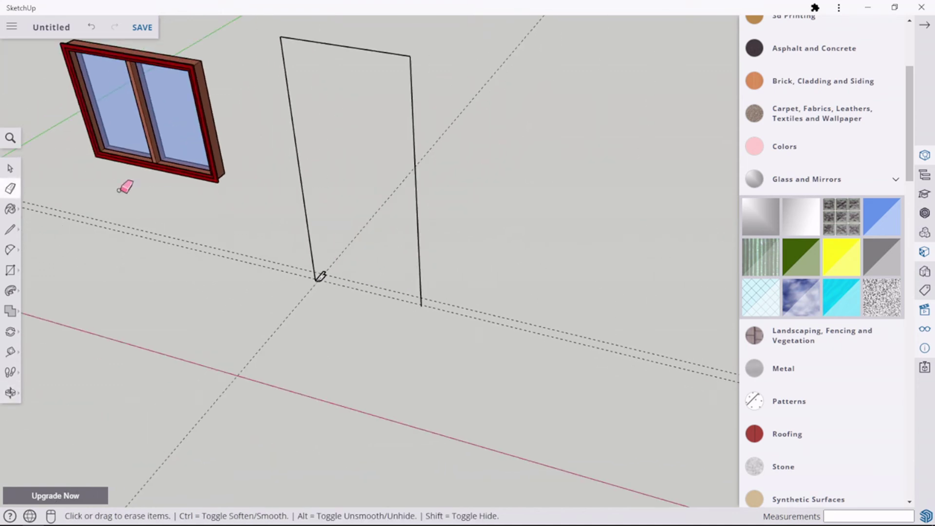
click(10, 168)
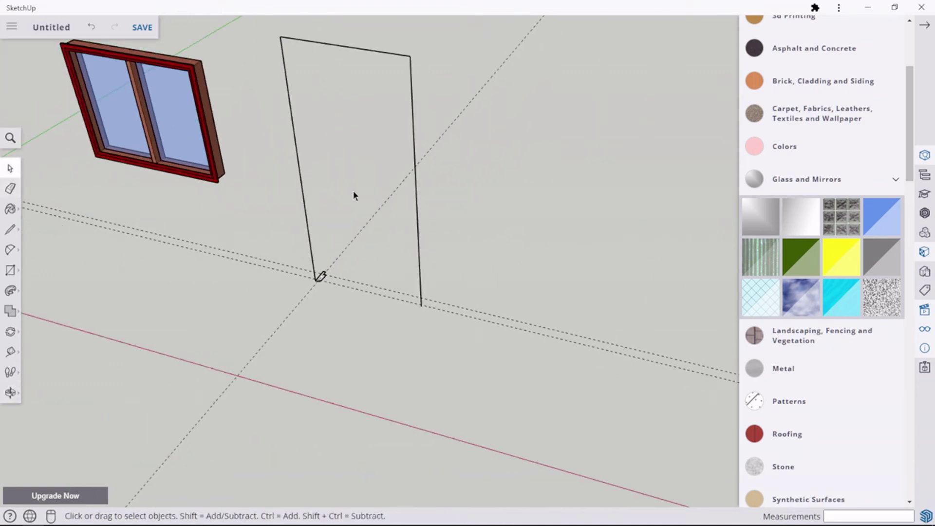
right_click(303, 189)
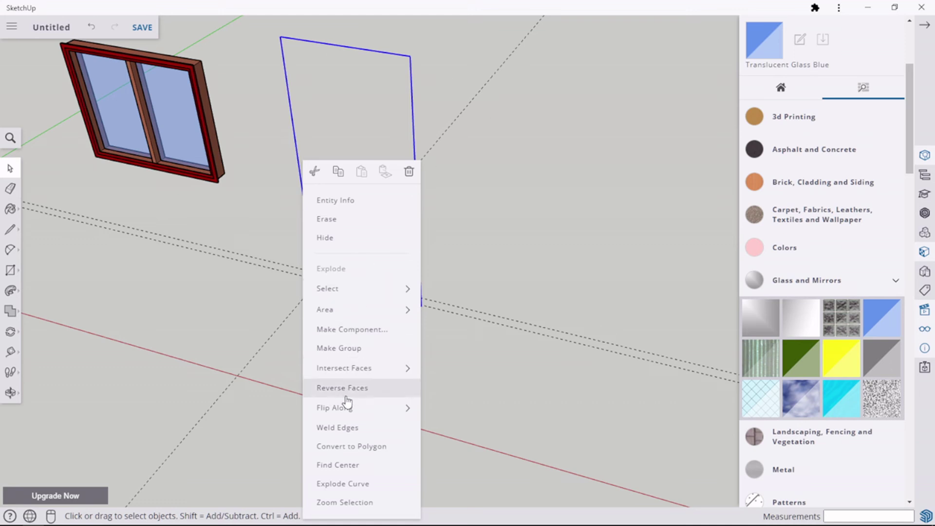
click(348, 431)
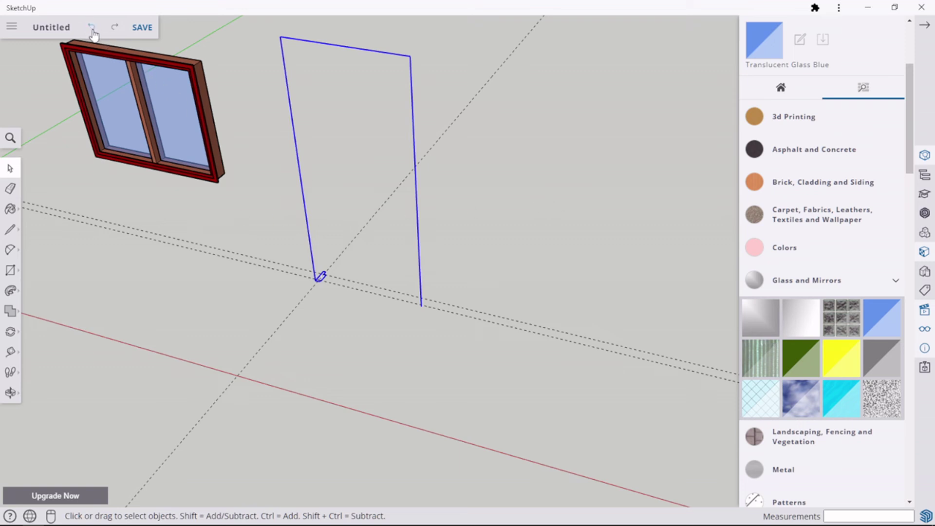
Select only the three edges of the door outline, without the profile, and weld them into one curve
scroll(360, 238, up, 3)
click(349, 267)
scroll(357, 287, down, 1)
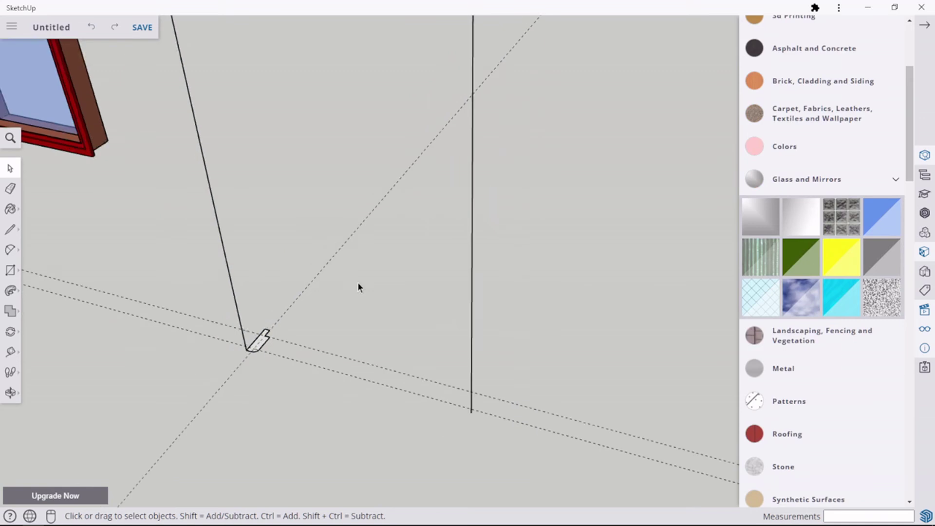
scroll(357, 286, down, 3)
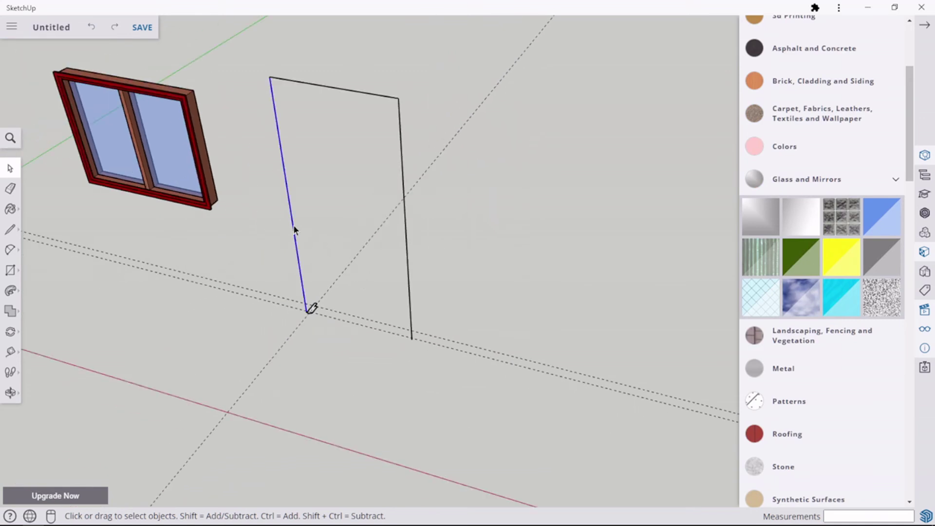
scroll(329, 294, up, 4)
drag(239, 300, 346, 372)
middle_drag(275, 265, 262, 246)
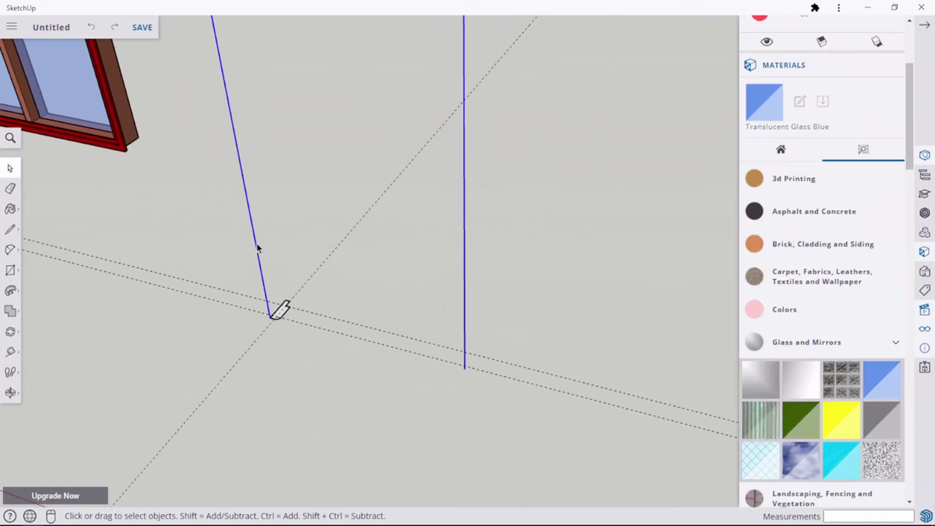
right_click(255, 242)
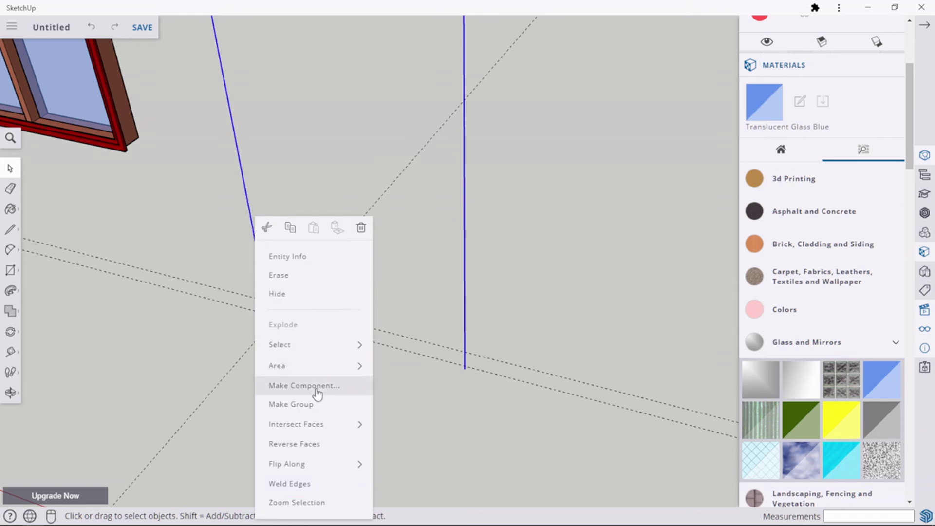
click(322, 490)
scroll(365, 359, down, 5)
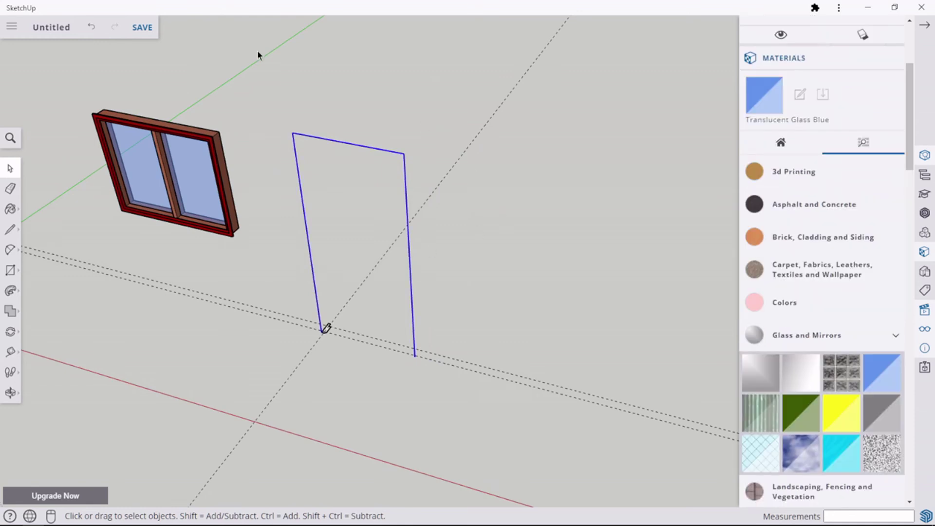
Sweep the shaped profile face along the welded three-sided door outline with Follow Me
scroll(340, 213, up, 1)
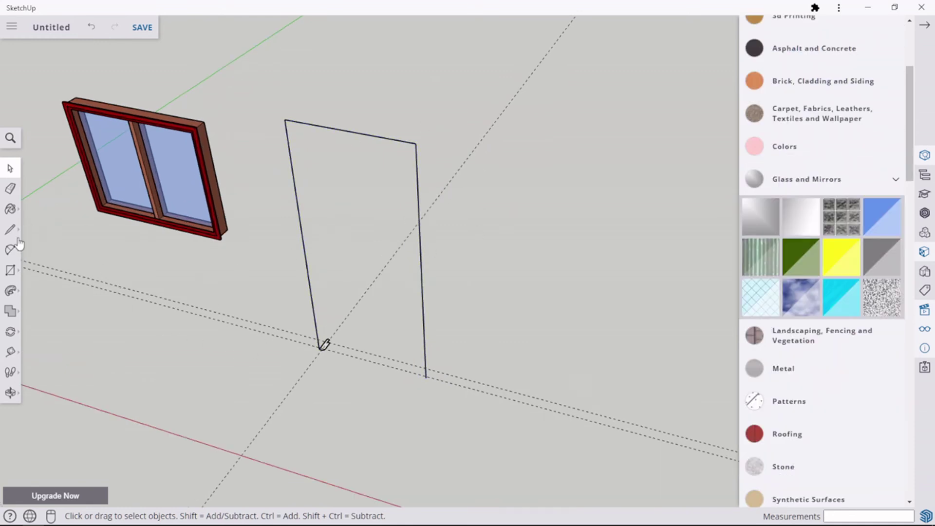
click(406, 221)
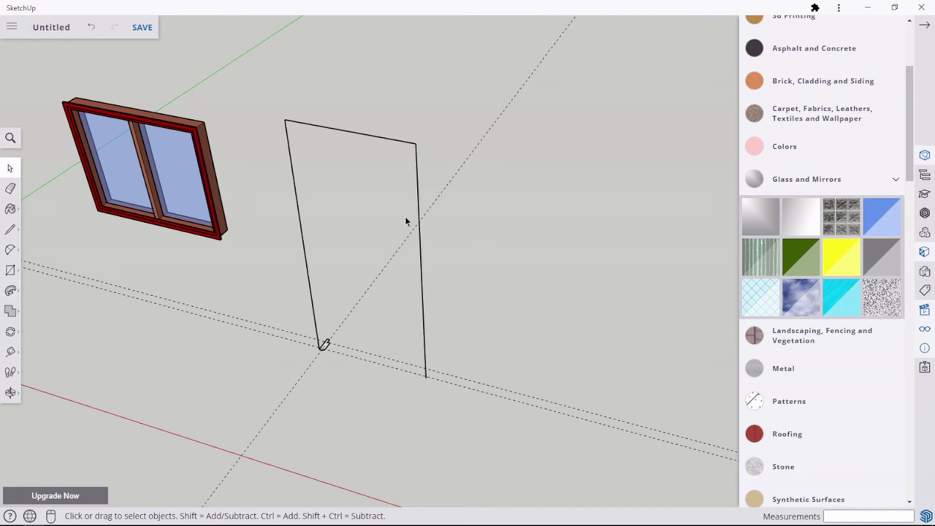
triple_click(419, 239)
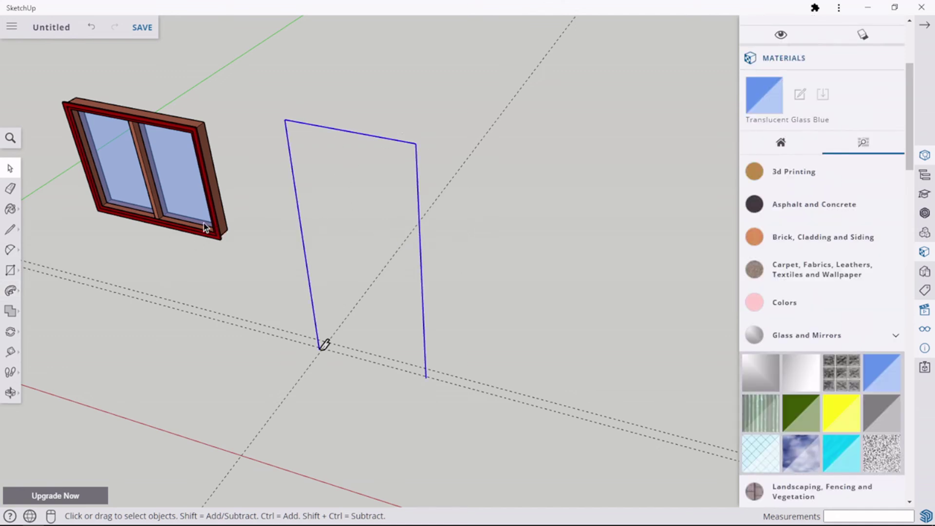
click(10, 291)
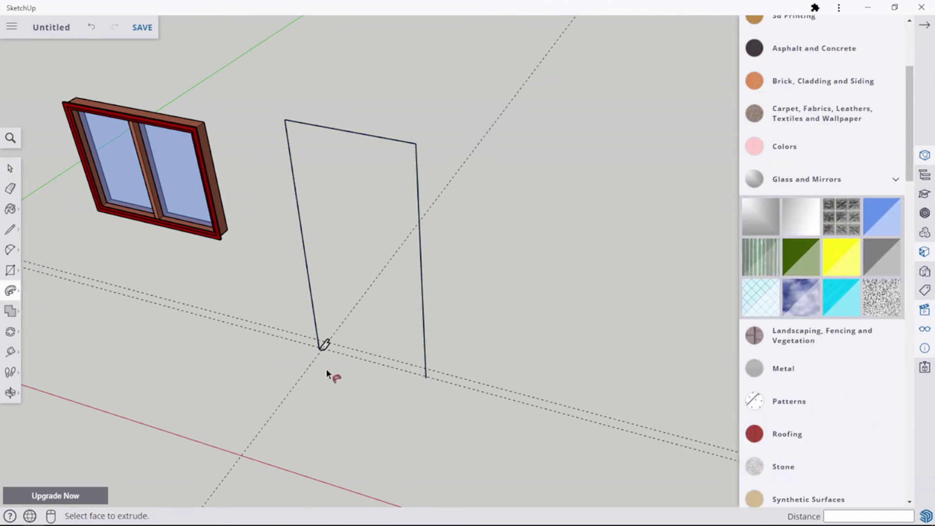
scroll(327, 373, up, 4)
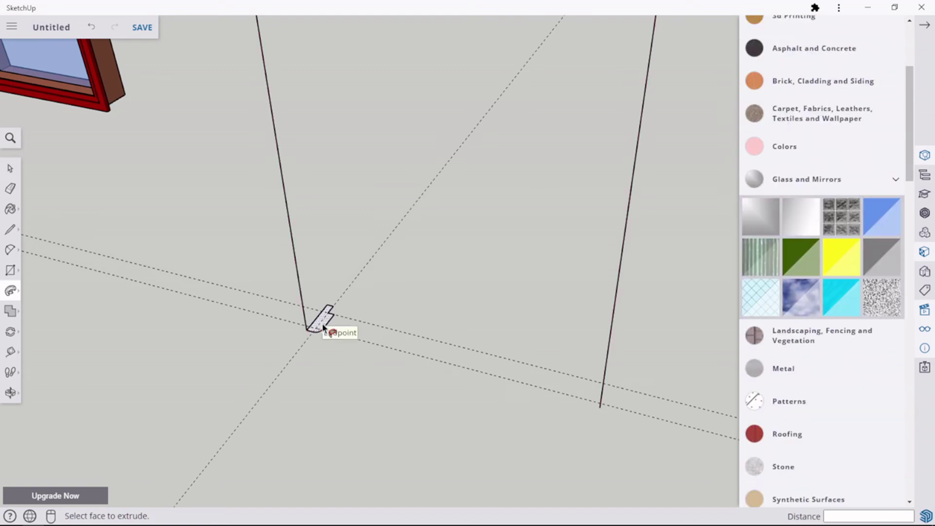
click(308, 310)
key(Escape)
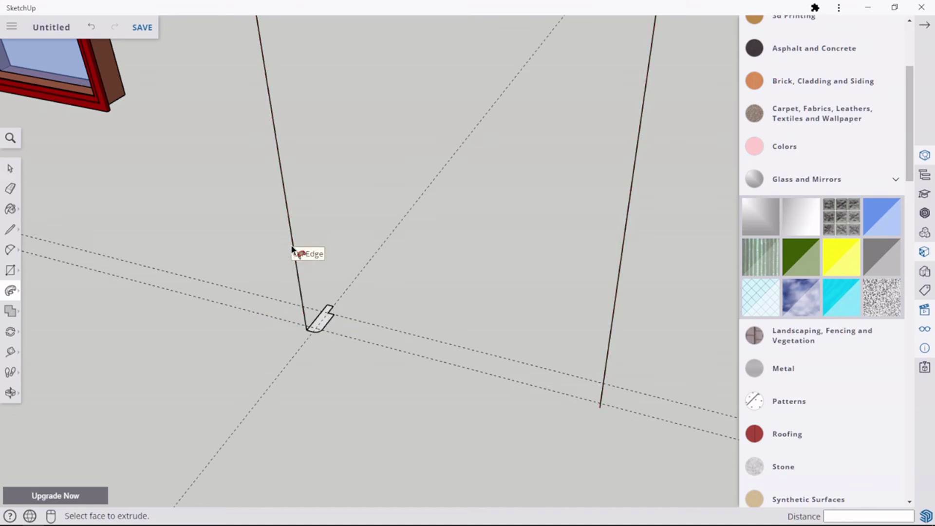
click(10, 168)
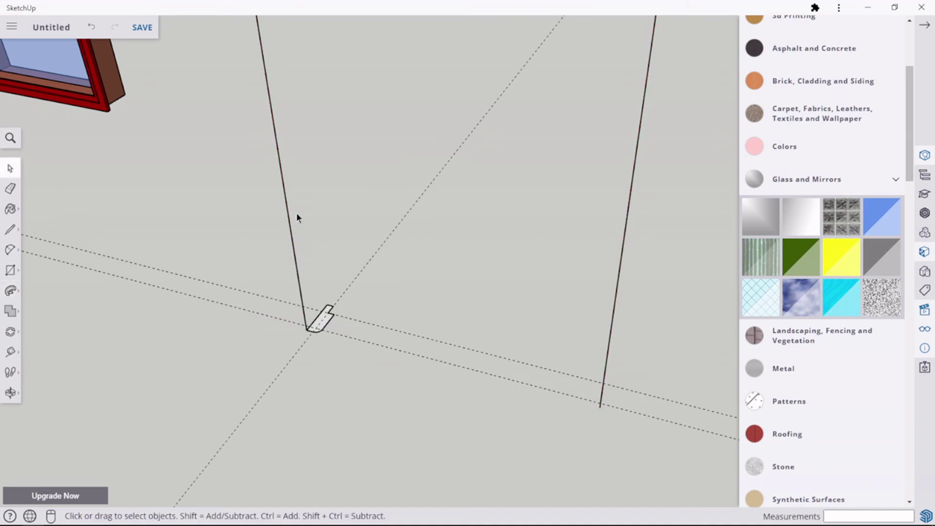
click(10, 290)
click(321, 323)
click(328, 323)
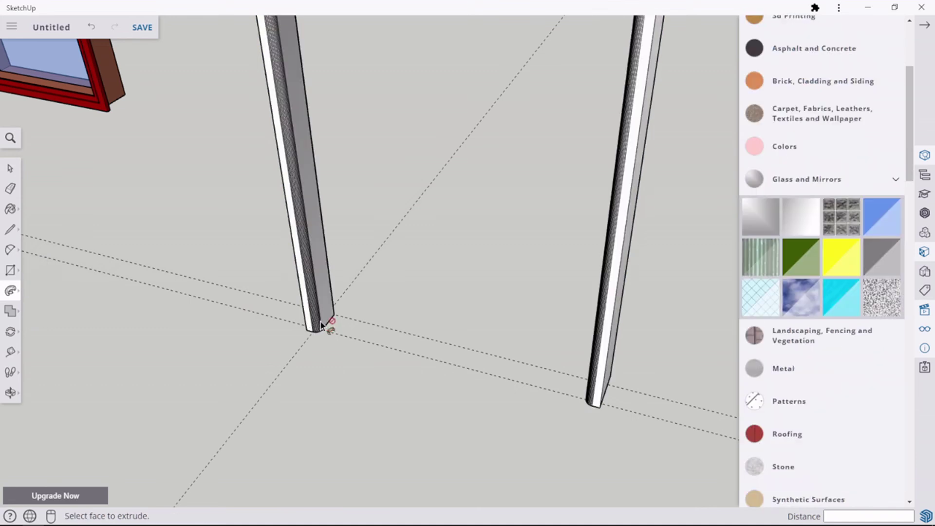
Examine both uprights of the swept door frame and their lower ends from several sides
scroll(408, 286, down, 4)
scroll(434, 192, down, 3)
middle_drag(433, 192, 599, 161)
scroll(416, 166, up, 5)
middle_drag(416, 166, 584, 217)
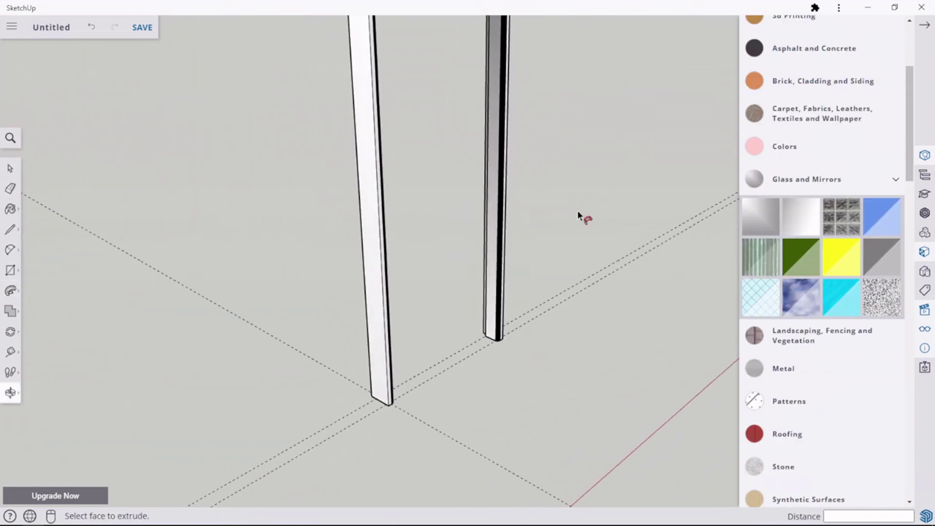
scroll(508, 341, up, 5)
scroll(496, 345, up, 3)
scroll(319, 316, down, 3)
middle_drag(315, 309, 211, 239)
key(p)
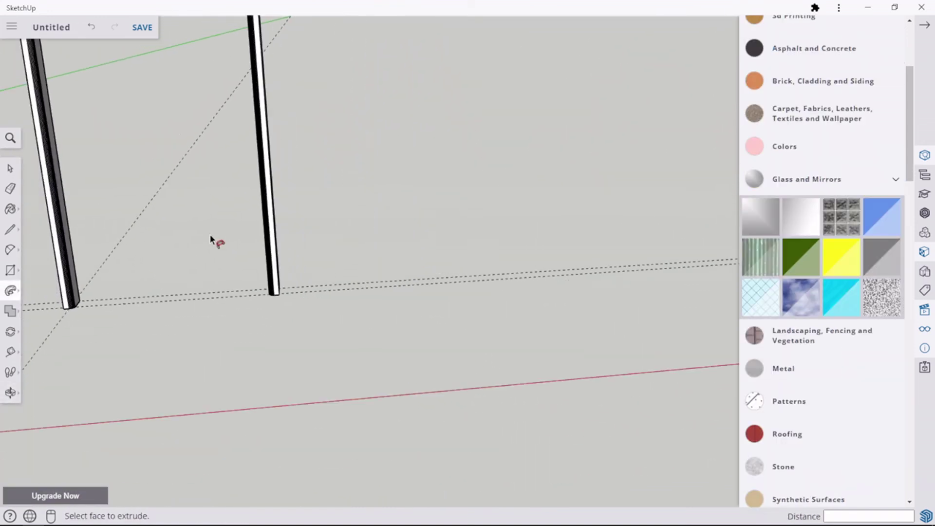
scroll(211, 238, down, 2)
scroll(151, 221, up, 3)
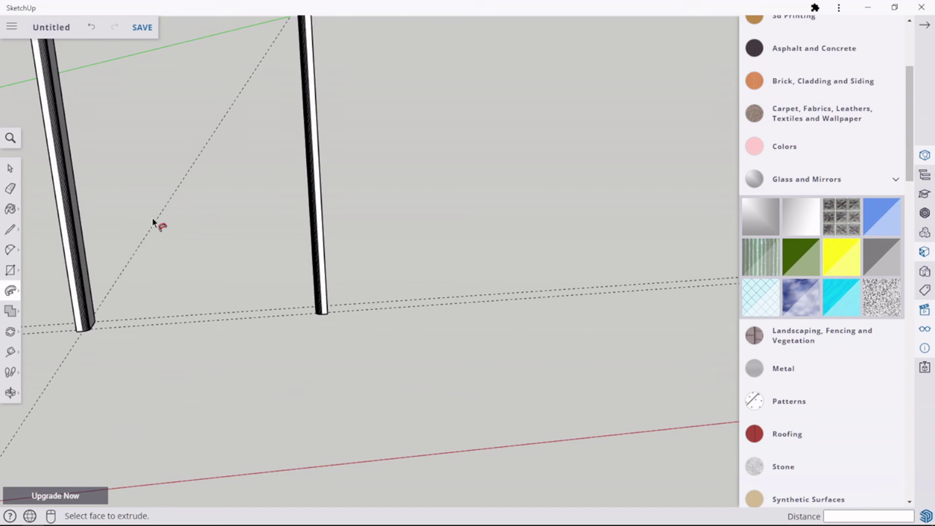
Select all connected geometry of the swept door frame and turn on Soften Coplanar with Smooth Edges off for its profile edges
click(10, 168)
scroll(293, 228, up, 2)
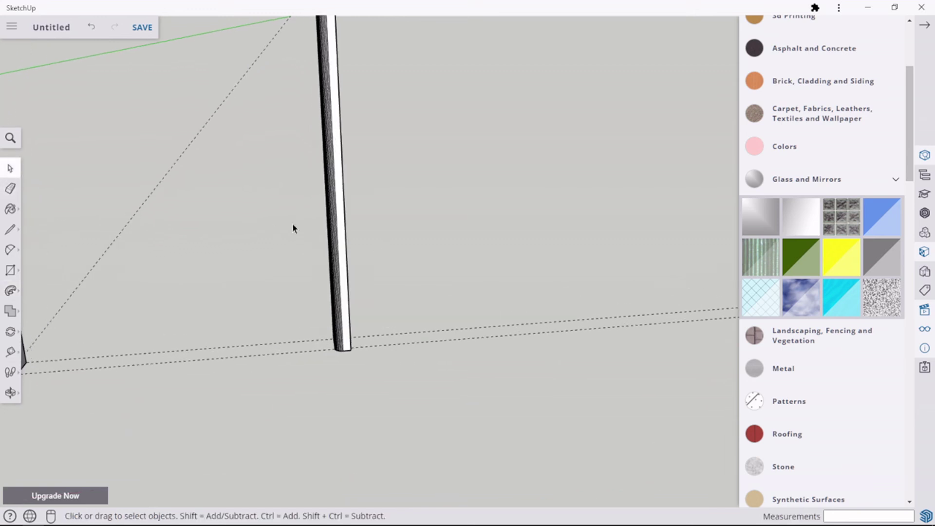
scroll(358, 238, up, 4)
middle_drag(343, 236, 432, 236)
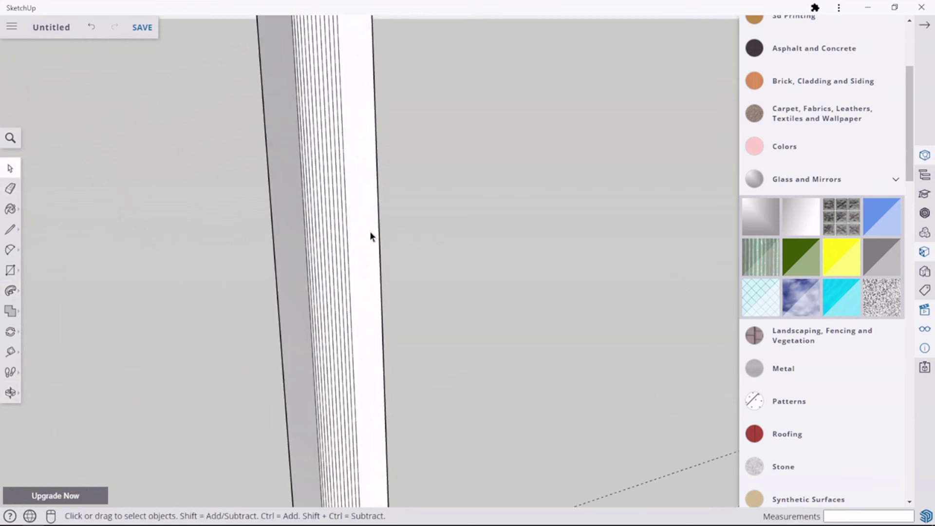
click(365, 233)
triple_click(291, 223)
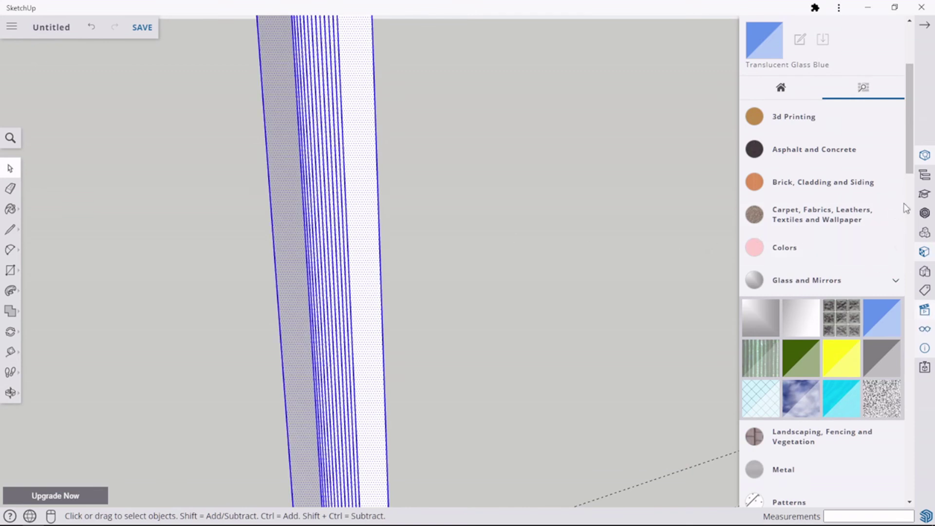
click(925, 155)
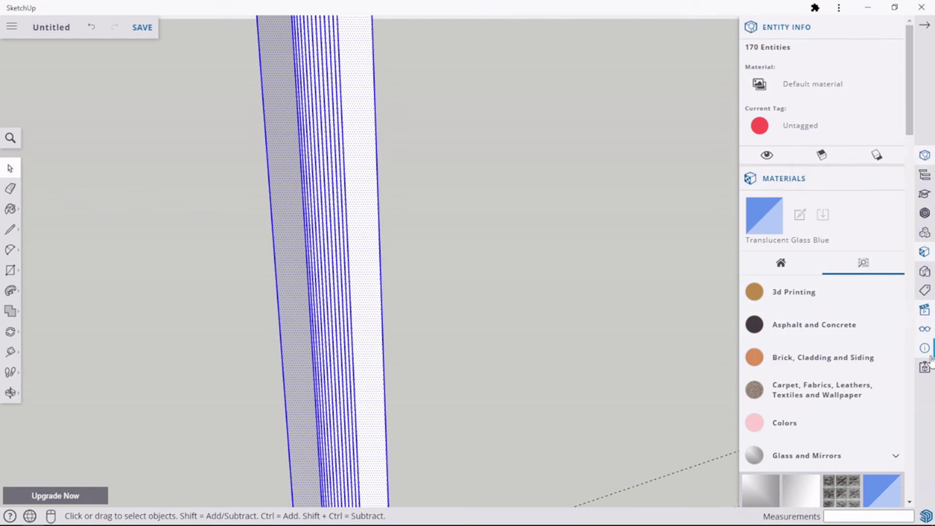
click(925, 329)
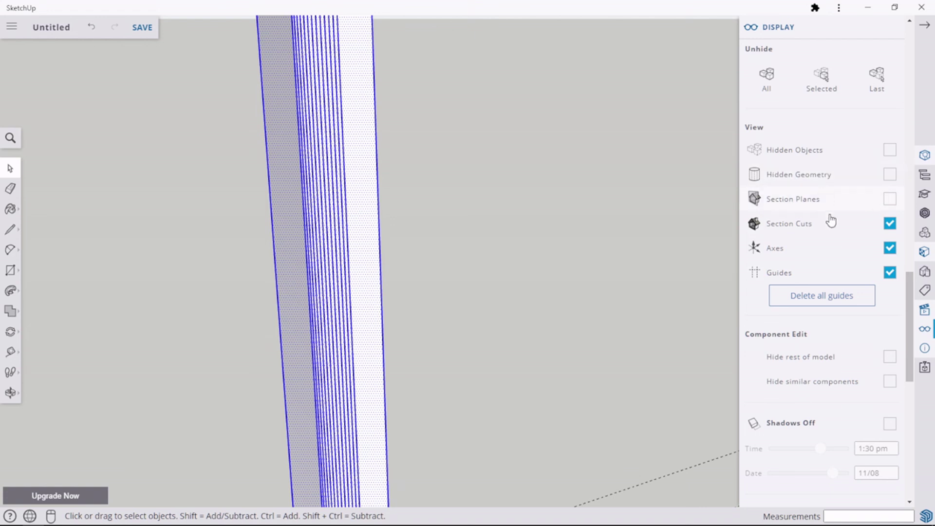
scroll(841, 357, down, 2)
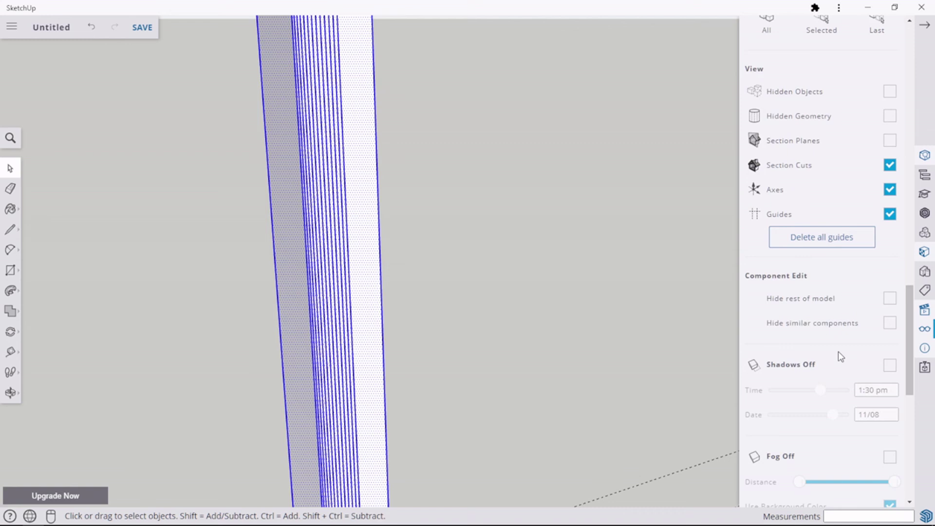
scroll(837, 360, down, 10)
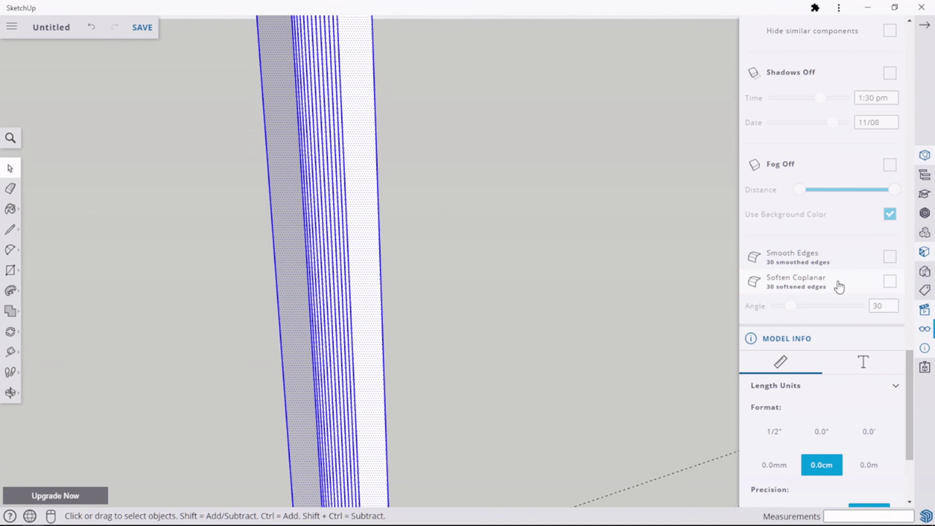
click(889, 257)
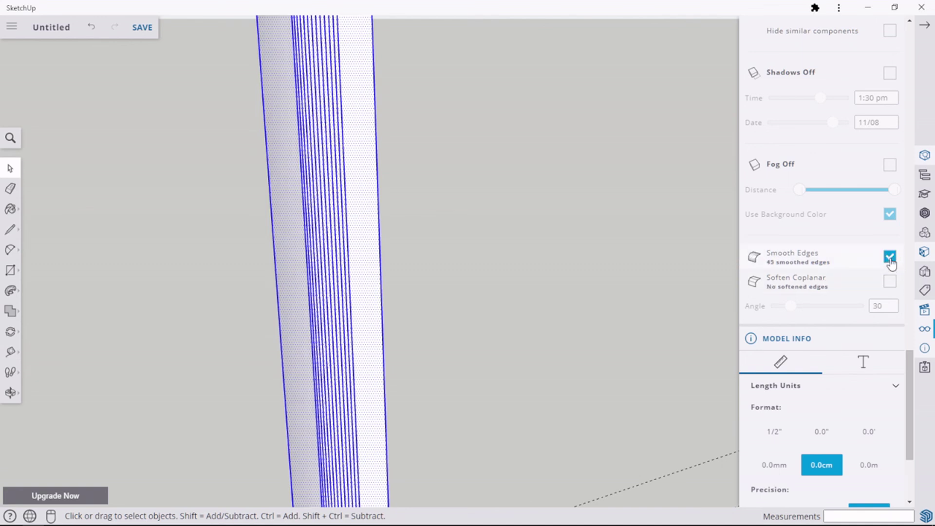
click(889, 258)
click(889, 282)
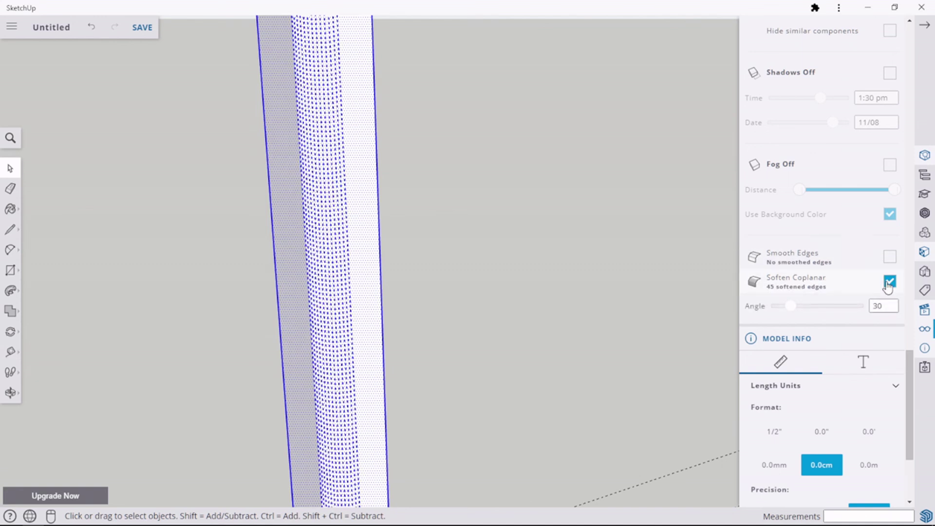
click(543, 275)
Copy the complete door frame about 149 cm along the red axis, away from the window
middle_drag(544, 275, 198, 286)
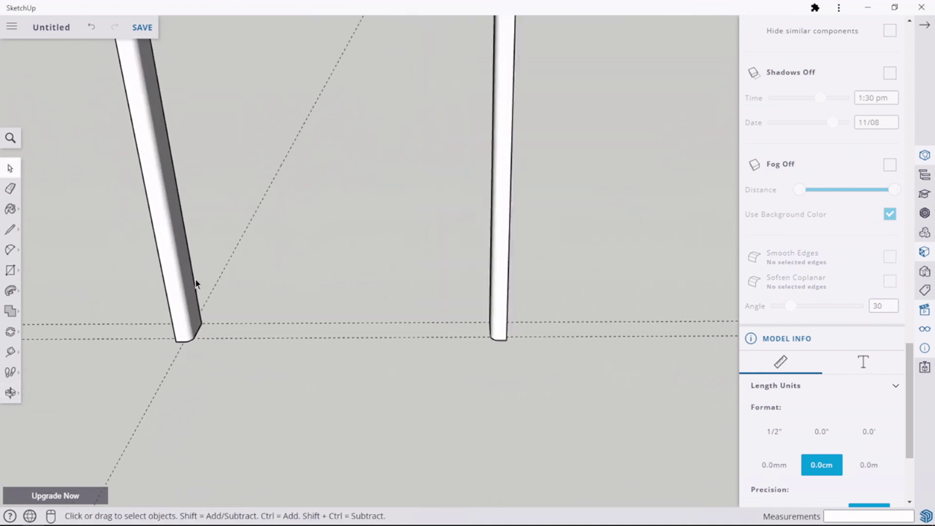
scroll(291, 210, down, 3)
middle_drag(297, 204, 377, 336)
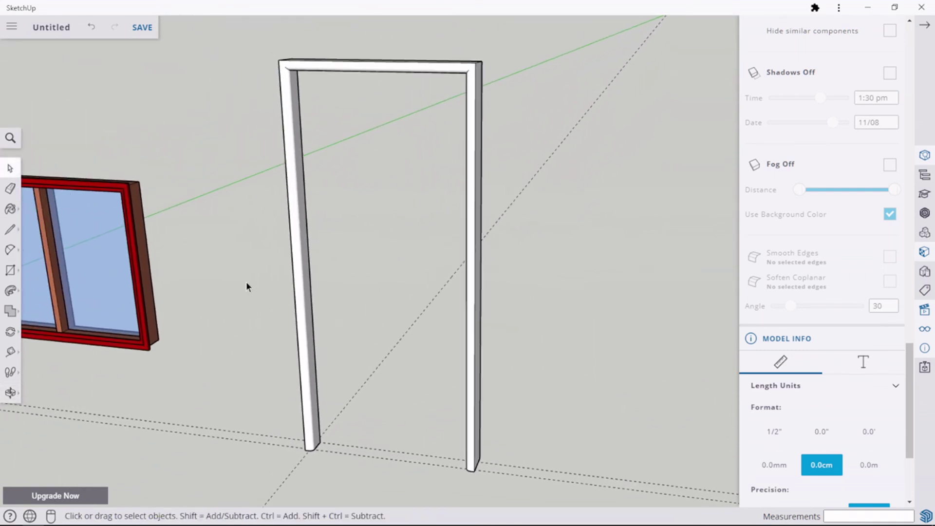
mouse_move(207, 258)
middle_down()
mouse_move(210, 250)
mouse_move(201, 269)
middle_up()
scroll(214, 257, down, 5)
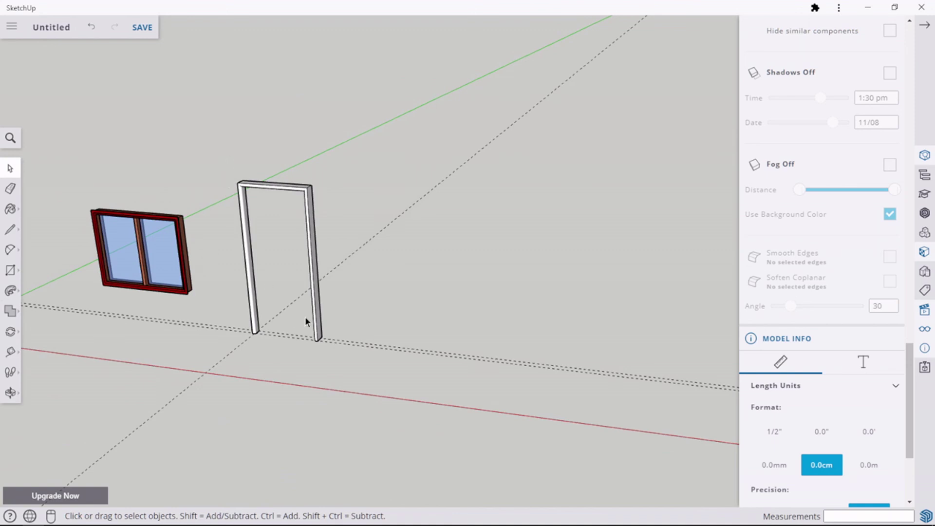
mouse_move(210, 149)
mouse_down()
mouse_move(279, 227)
mouse_move(350, 393)
mouse_up()
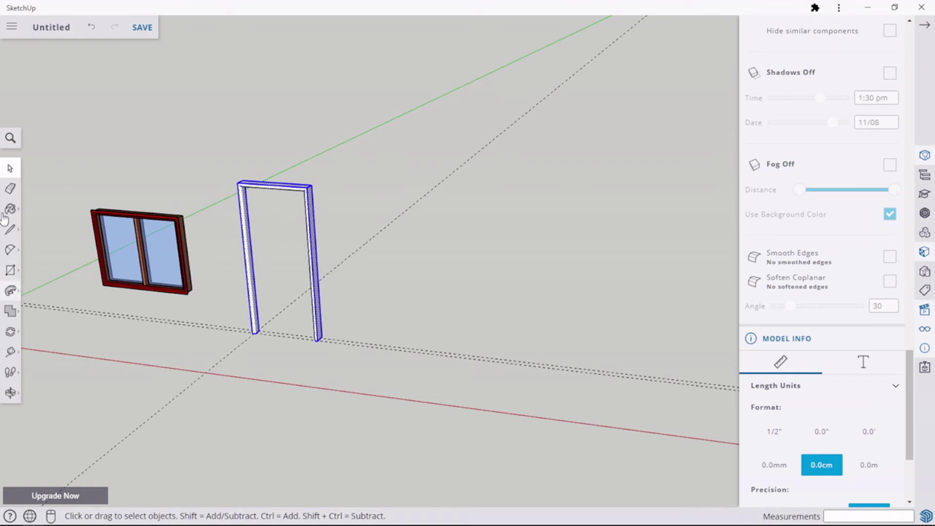
click(10, 332)
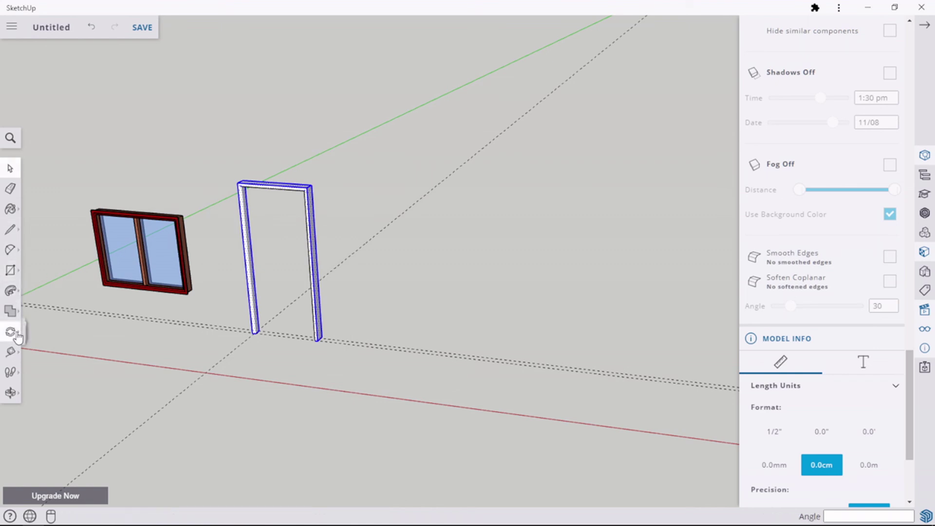
click(40, 308)
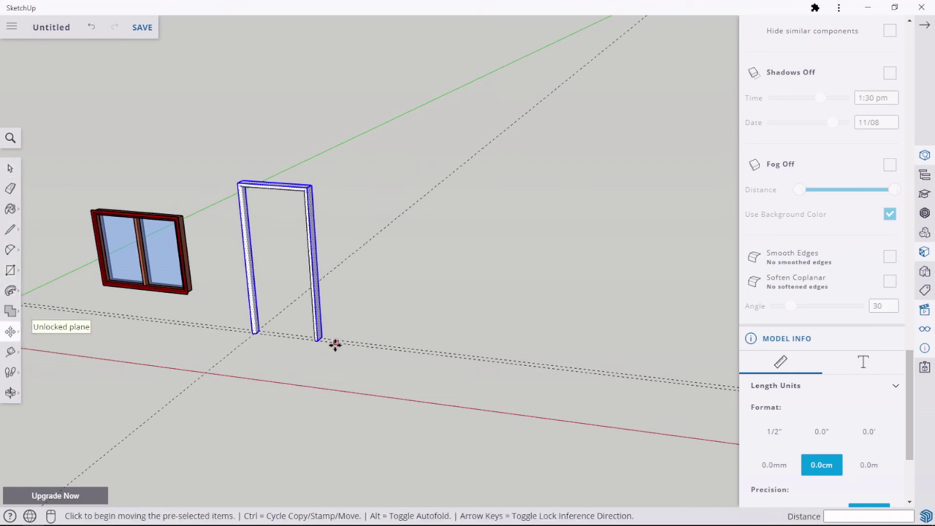
scroll(323, 336, up, 3)
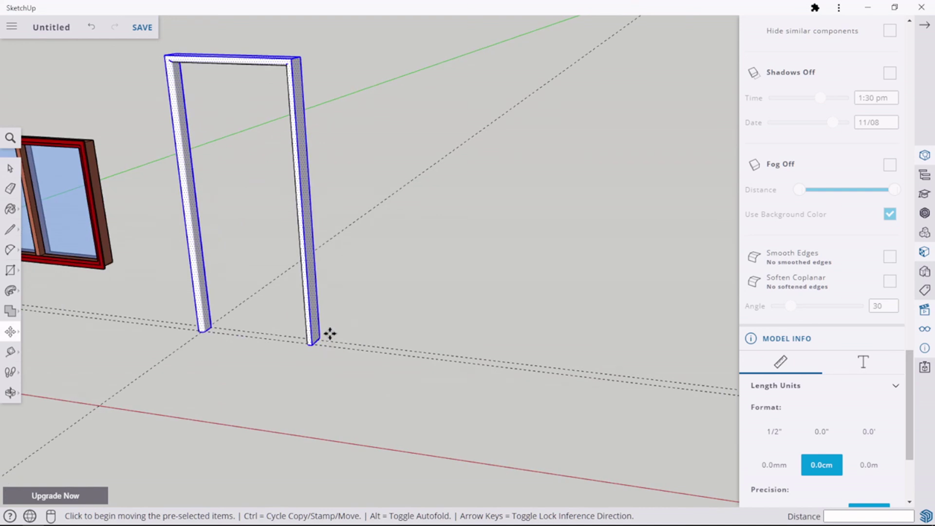
scroll(323, 336, up, 2)
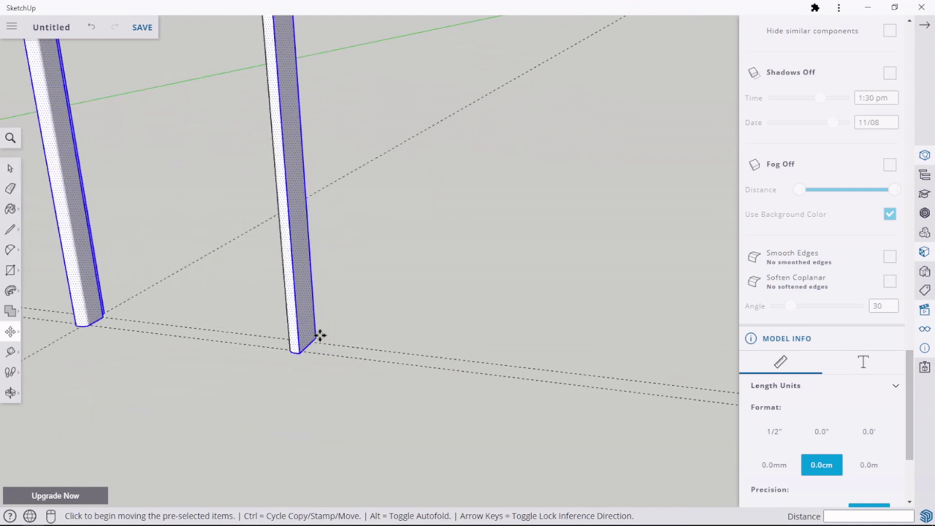
click(317, 336)
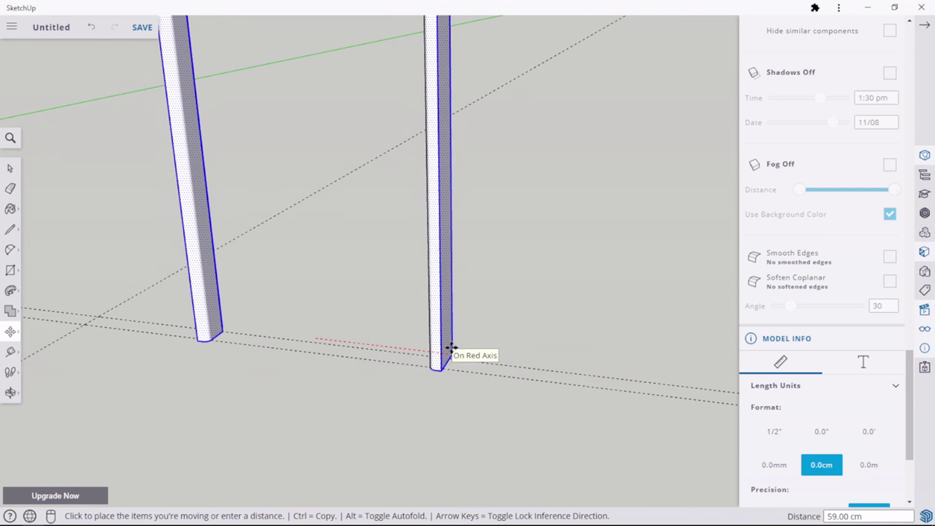
key(ctrl)
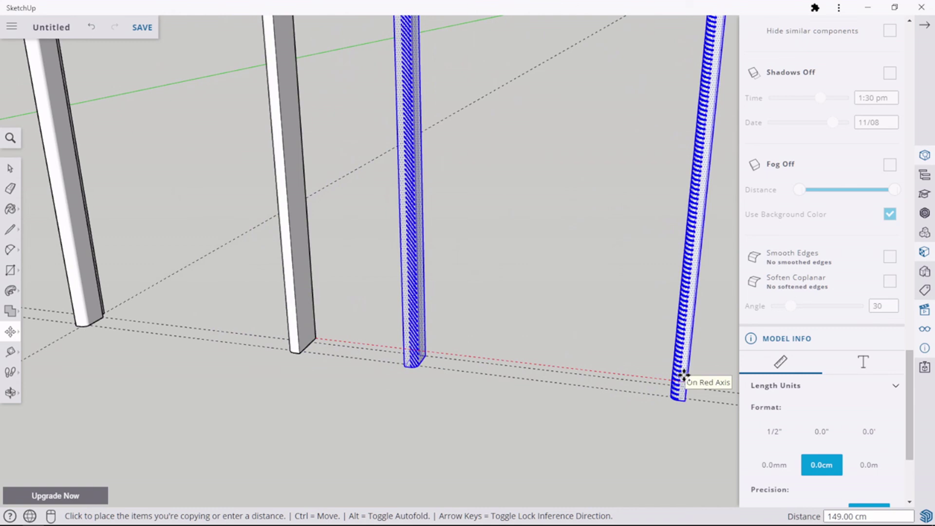
click(683, 374)
scroll(565, 350, down, 6)
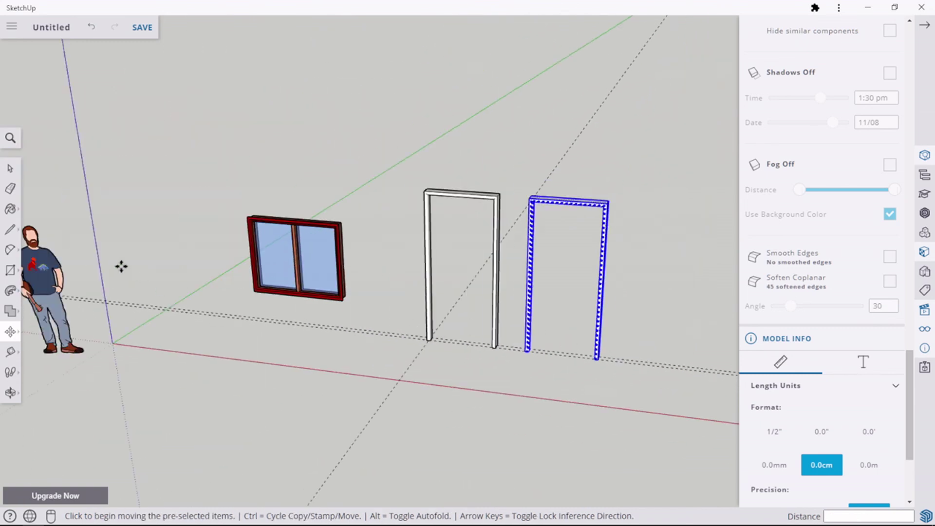
Rotate the copied door frame 90 degrees horizontally around its upper outer corner nearest the original frame
click(10, 168)
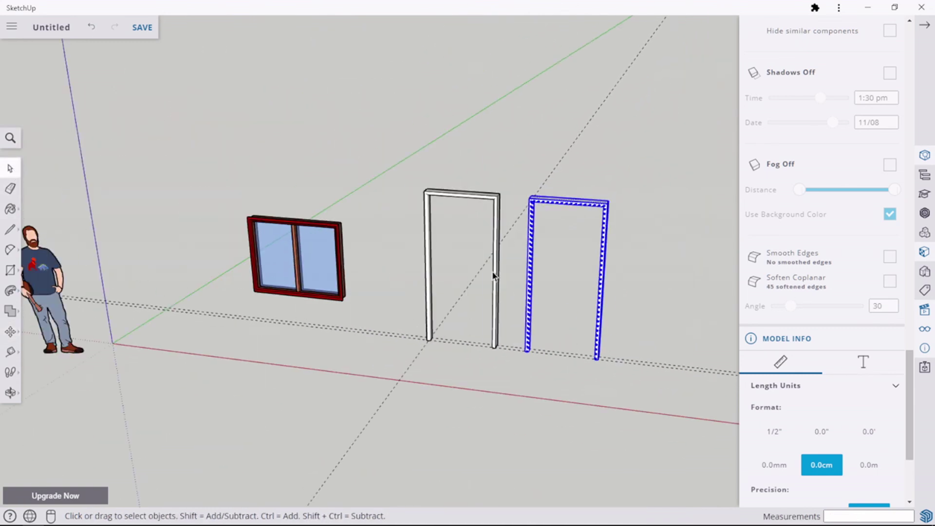
middle_drag(569, 353, 330, 402)
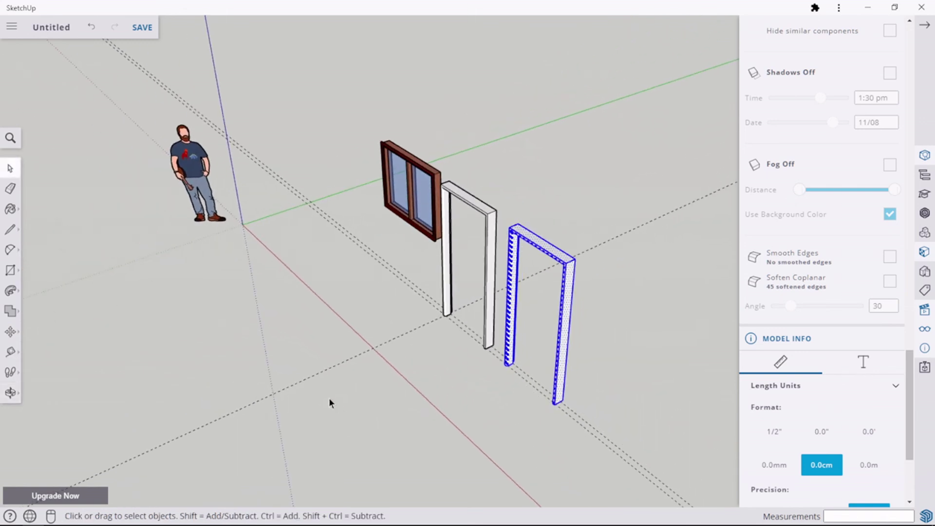
click(547, 306)
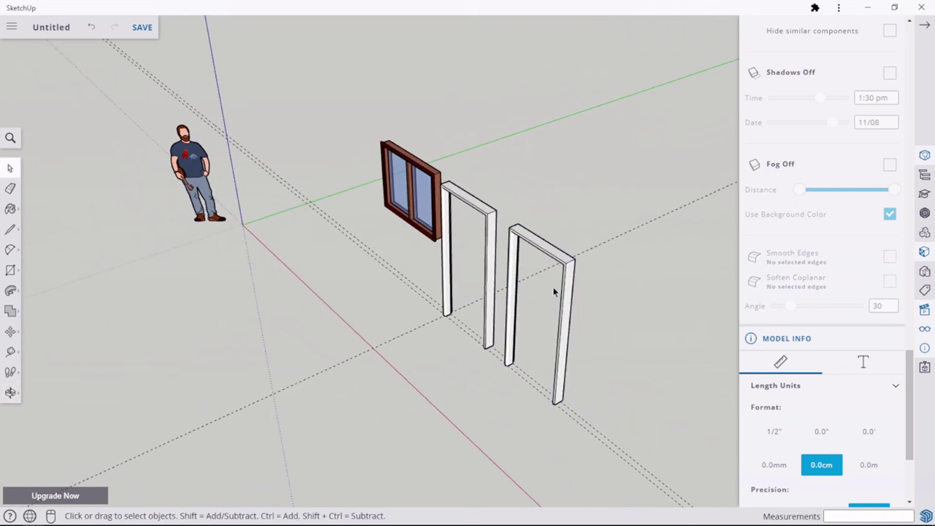
scroll(556, 256, up, 3)
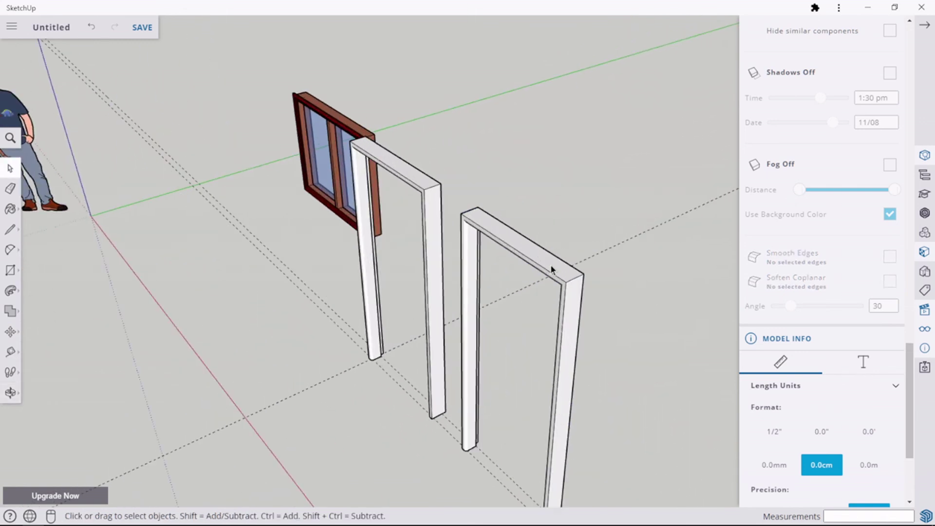
triple_click(550, 265)
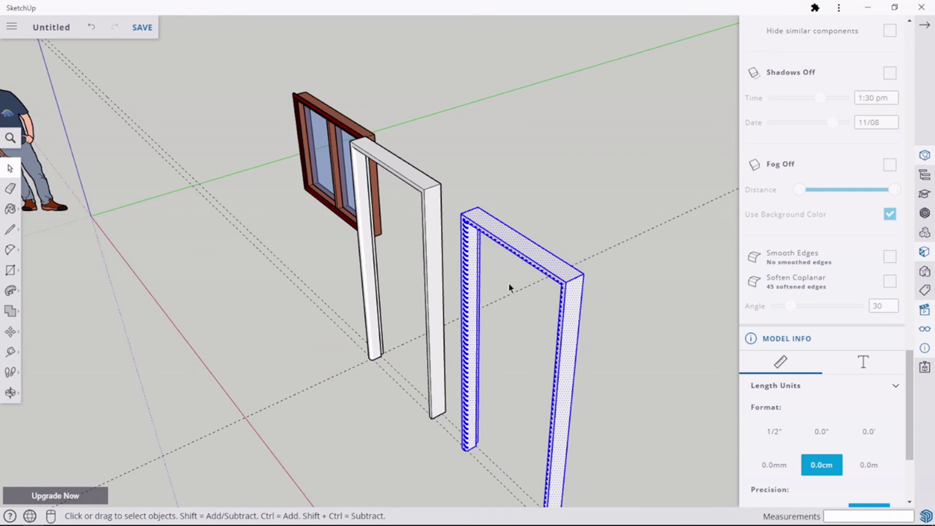
scroll(545, 322, down, 3)
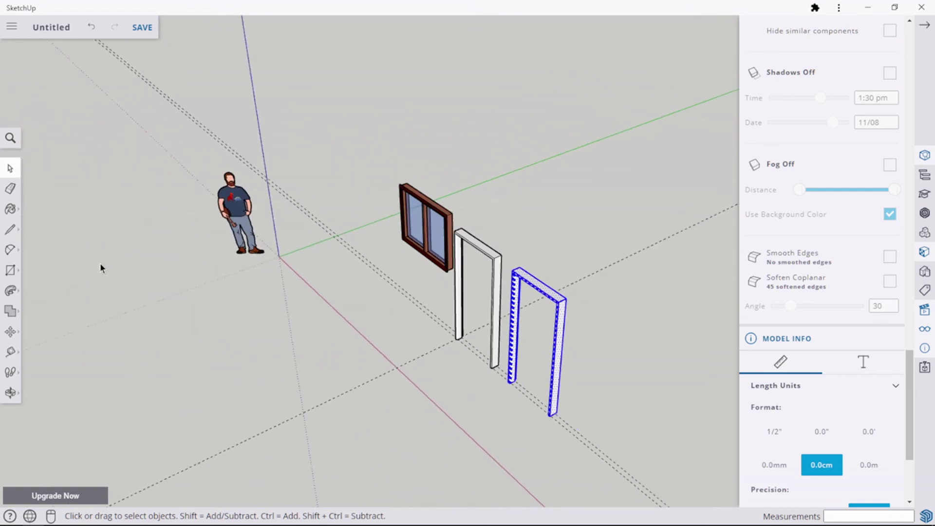
click(12, 332)
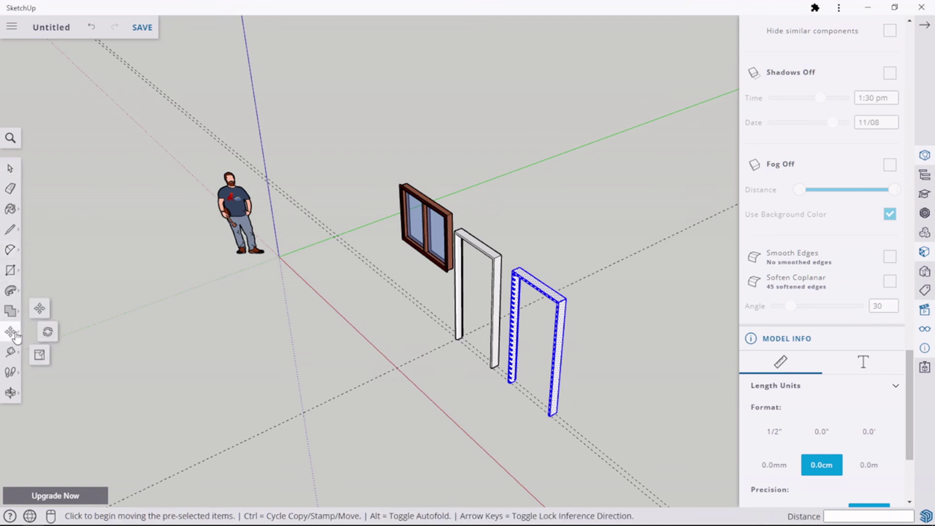
click(48, 333)
scroll(527, 269, up, 2)
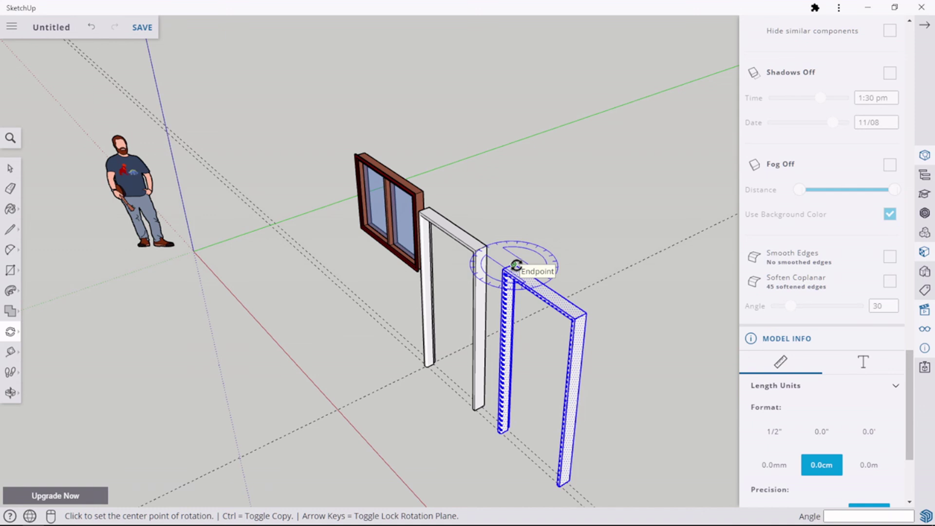
click(515, 266)
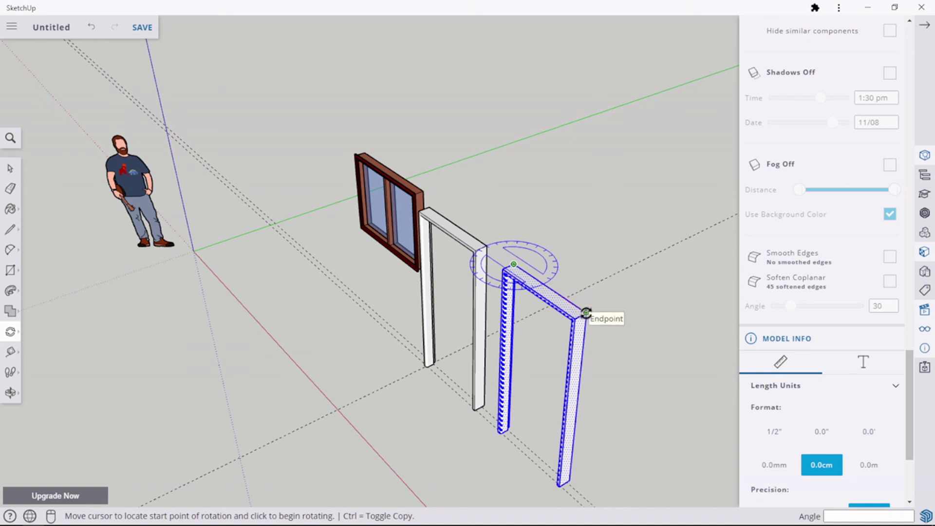
click(586, 313)
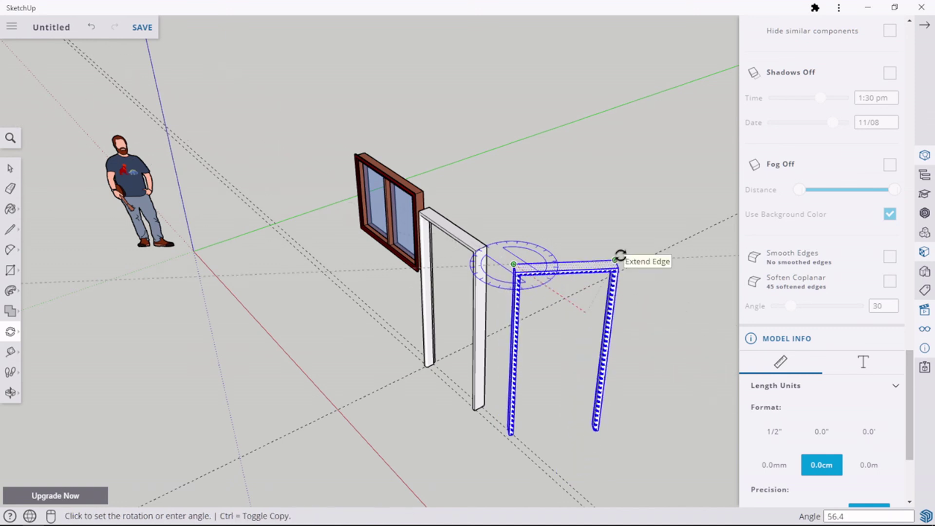
text(90)
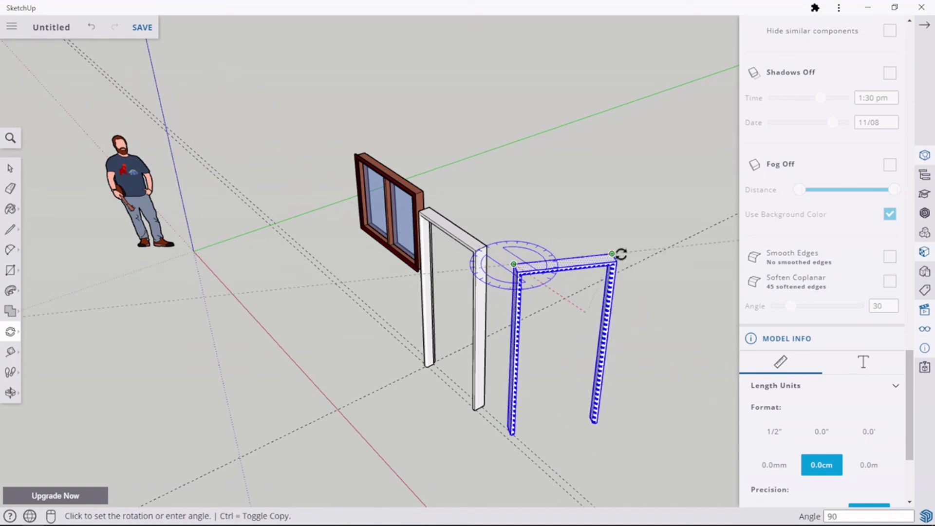
key(Return)
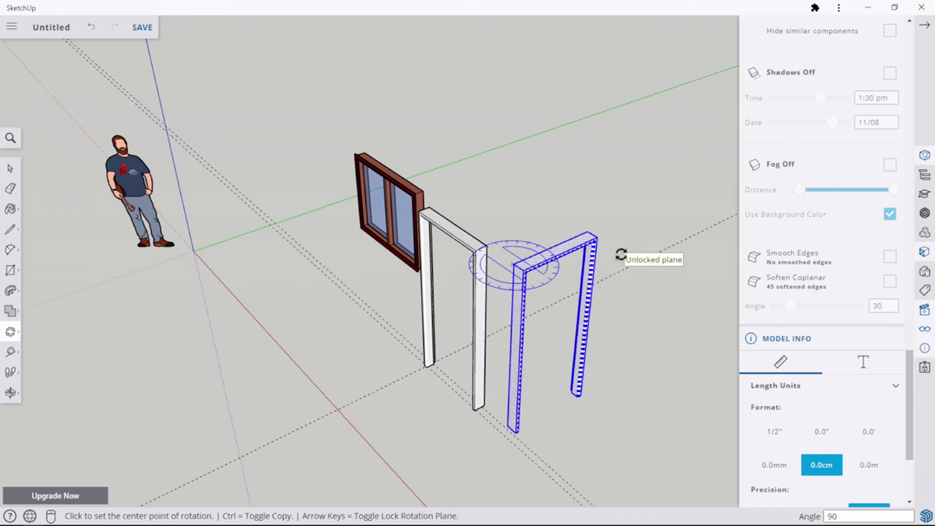
click(10, 170)
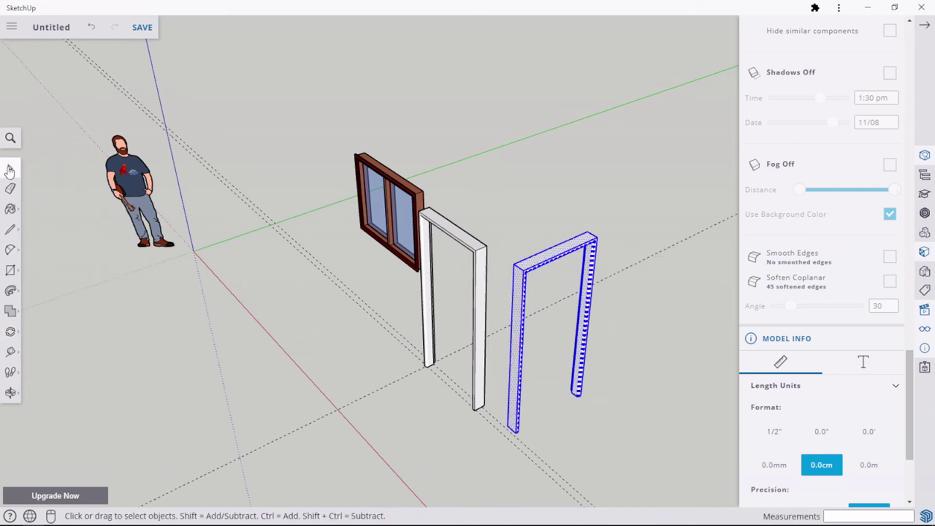
click(273, 296)
Examine the original door frame and the rotated copy from several sides
middle_drag(522, 341, 602, 381)
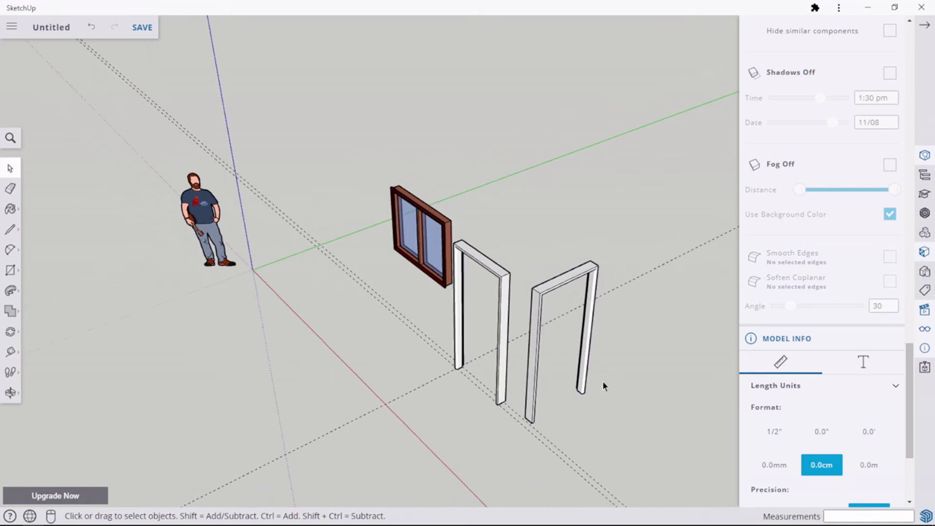
middle_drag(597, 413, 636, 329)
scroll(628, 324, up, 3)
scroll(228, 372, down, 3)
middle_drag(248, 375, 366, 396)
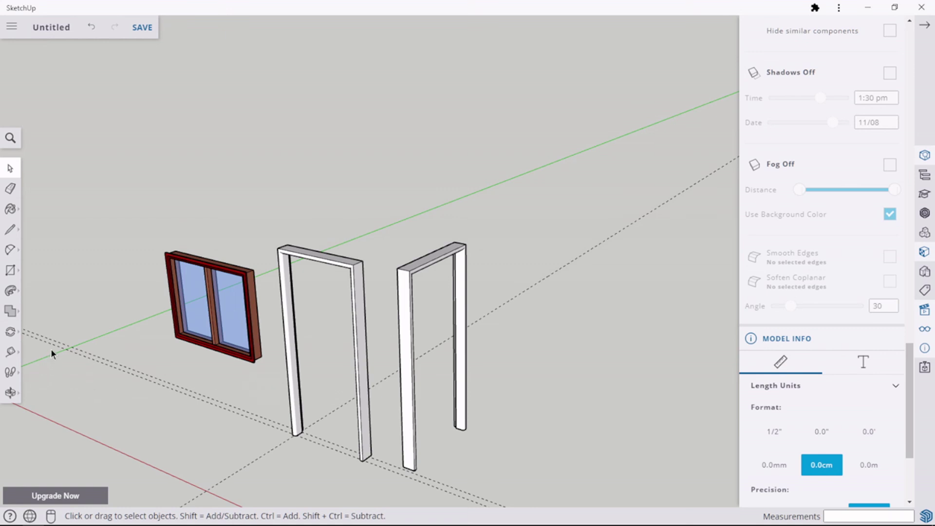
click(15, 370)
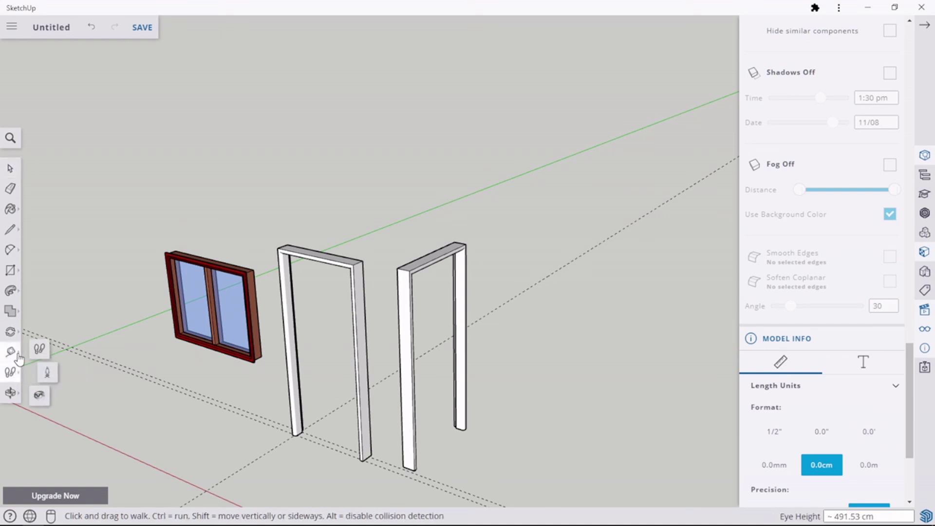
click(13, 352)
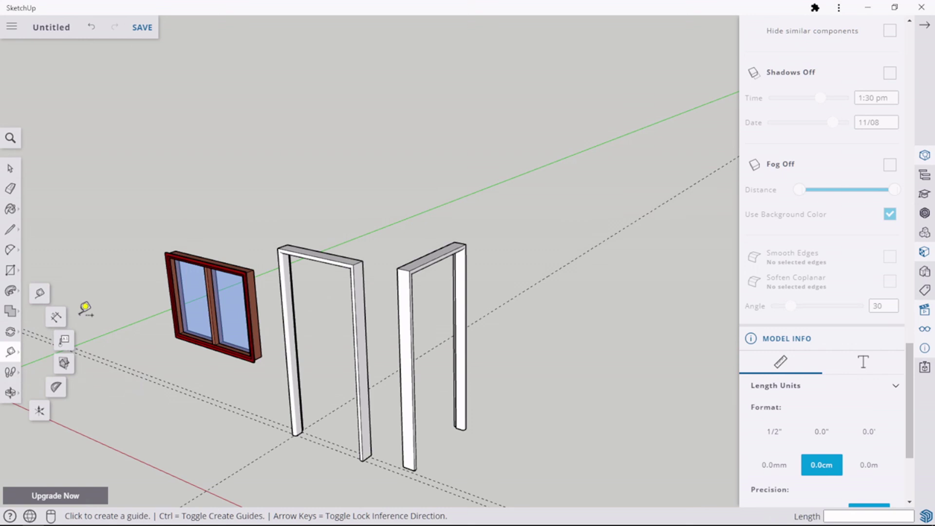
click(10, 168)
Collapse the side panels to leave the full drawing area for the two door frames
click(924, 25)
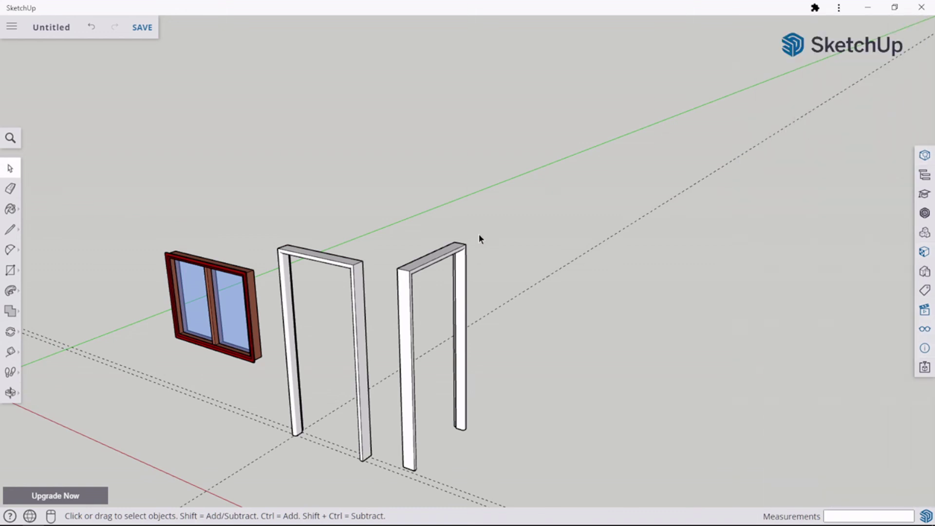
scroll(478, 234, up, 3)
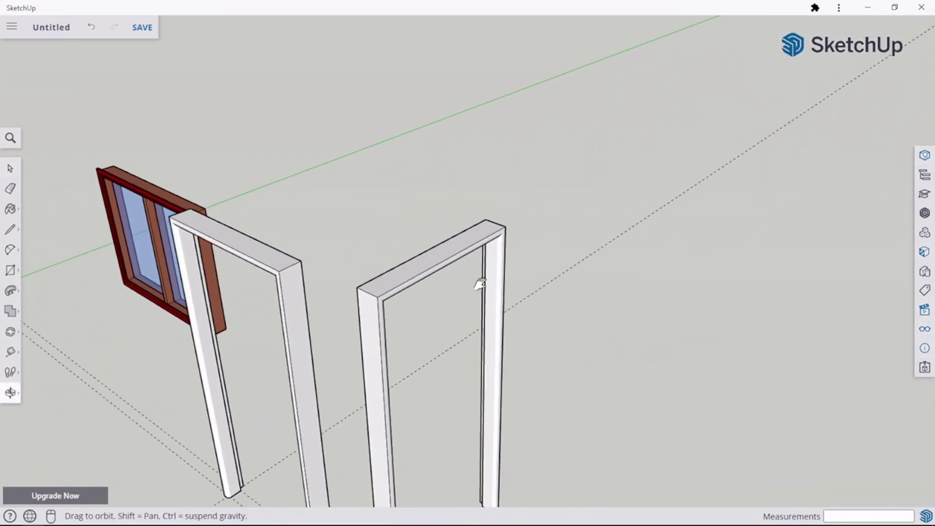